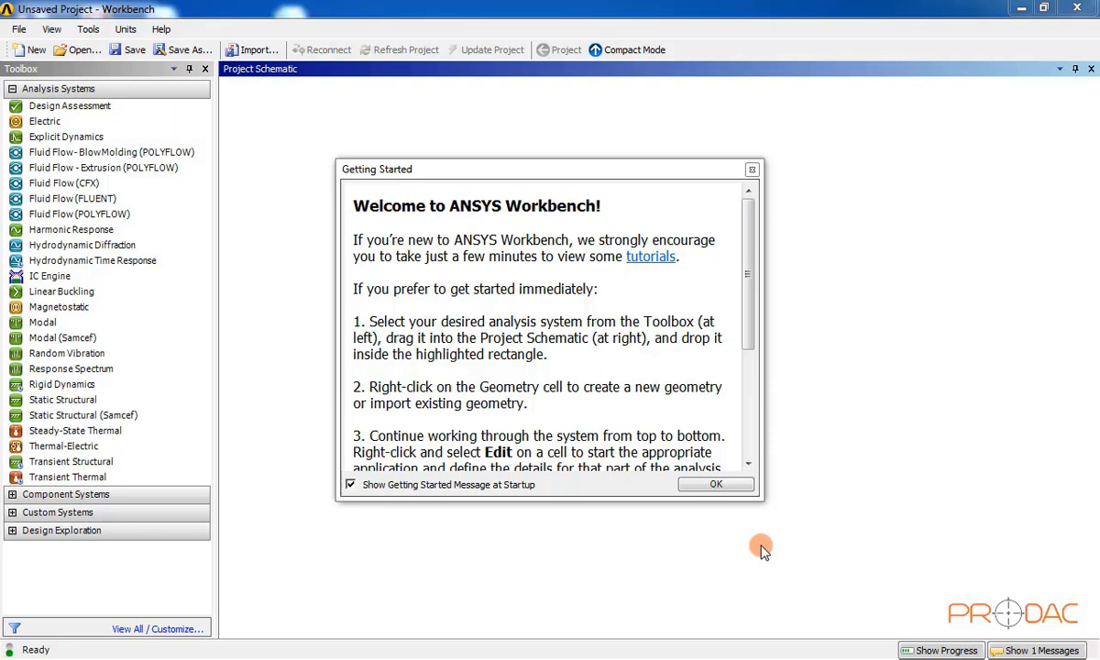
Step: Dismiss the Getting Started message, add a Modal system to the schematic and name it AM003
click(717, 486)
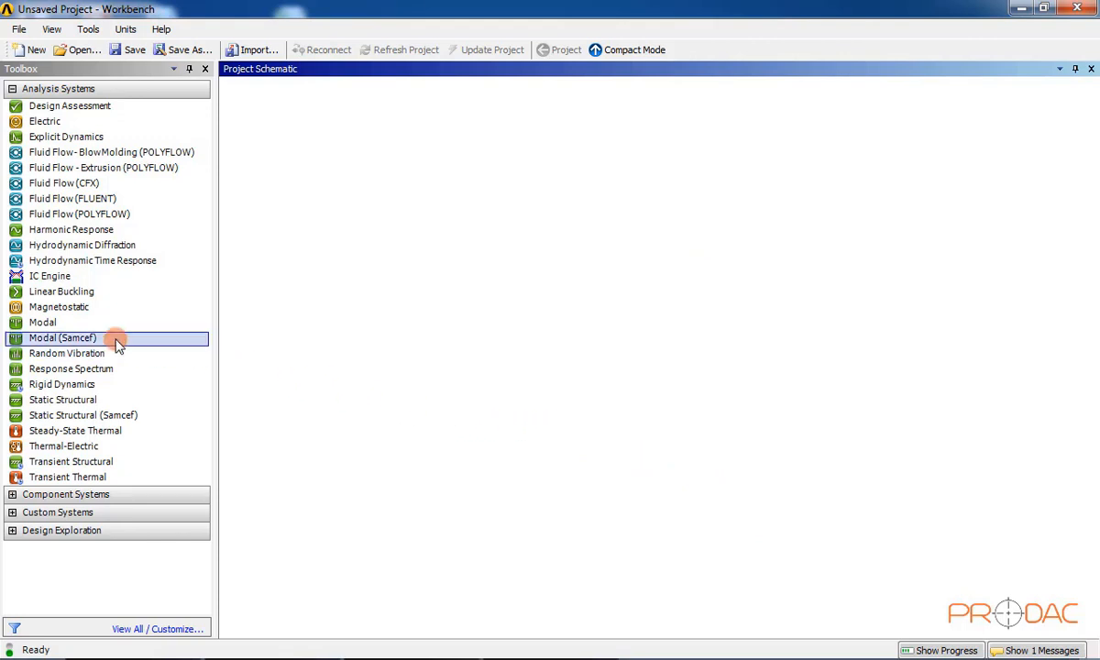
drag(64, 320, 318, 192)
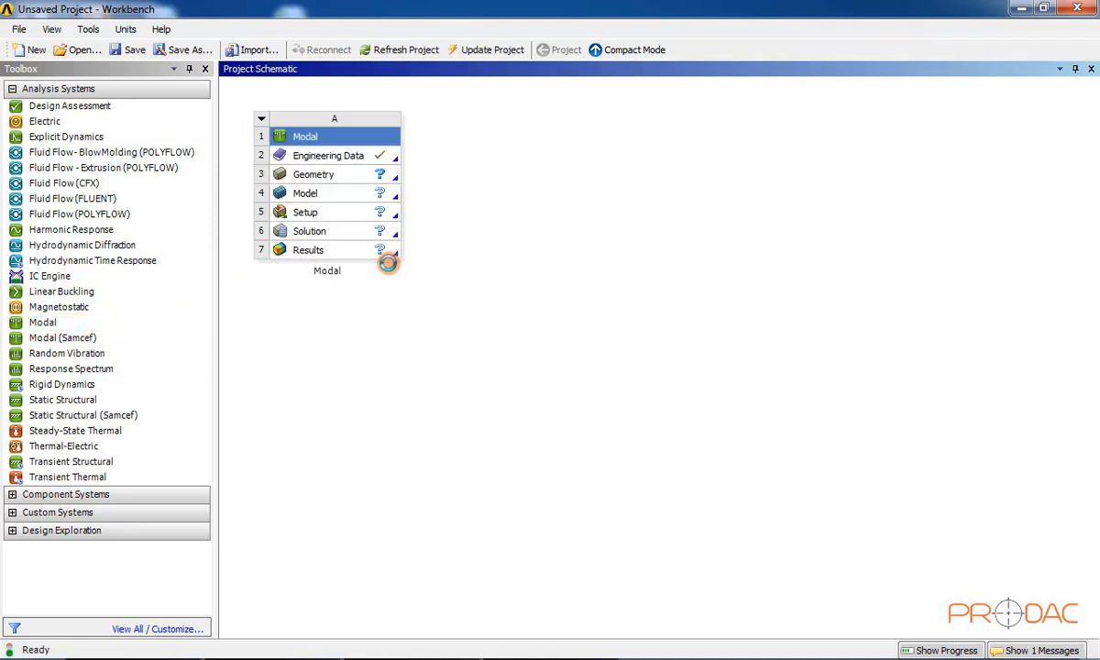
double_click(330, 271)
click(390, 293)
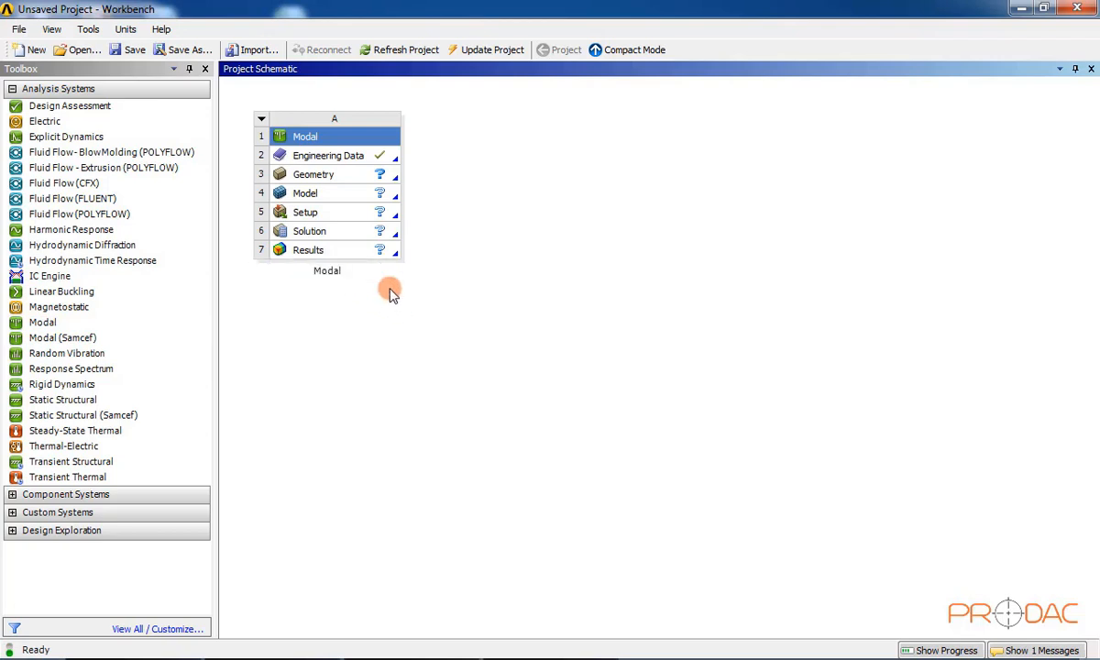
double_click(330, 270)
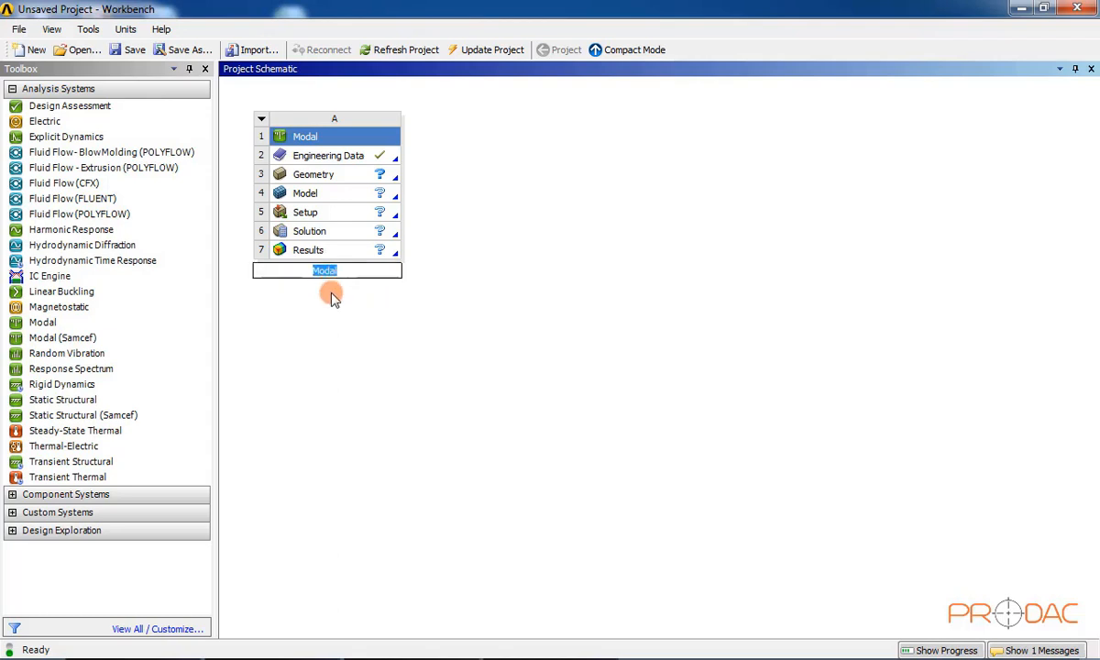
text(AM003)
key(Return)
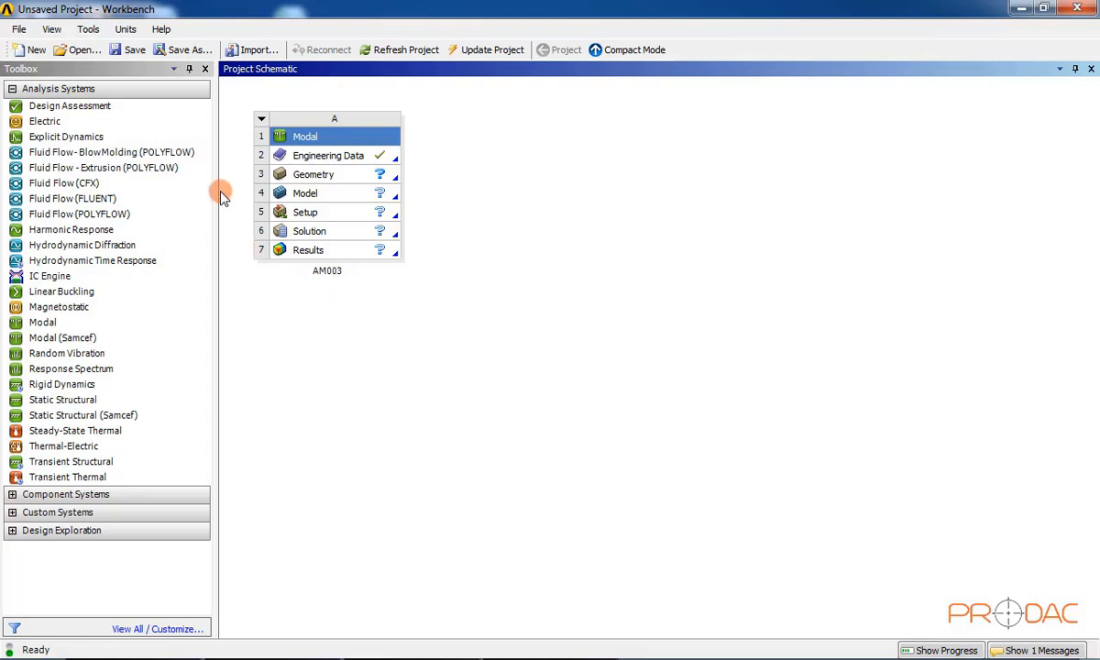
Step: Save the project as AM003 in C:\Prodac Labs\SESSION 05\AM003
click(112, 48)
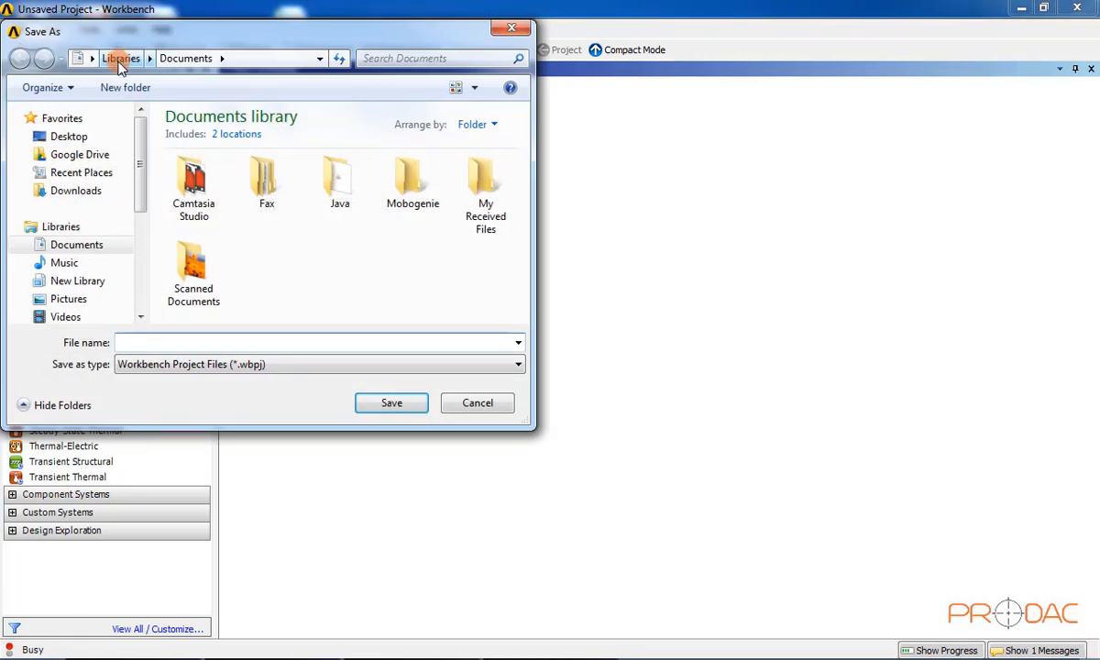
drag(142, 136, 133, 204)
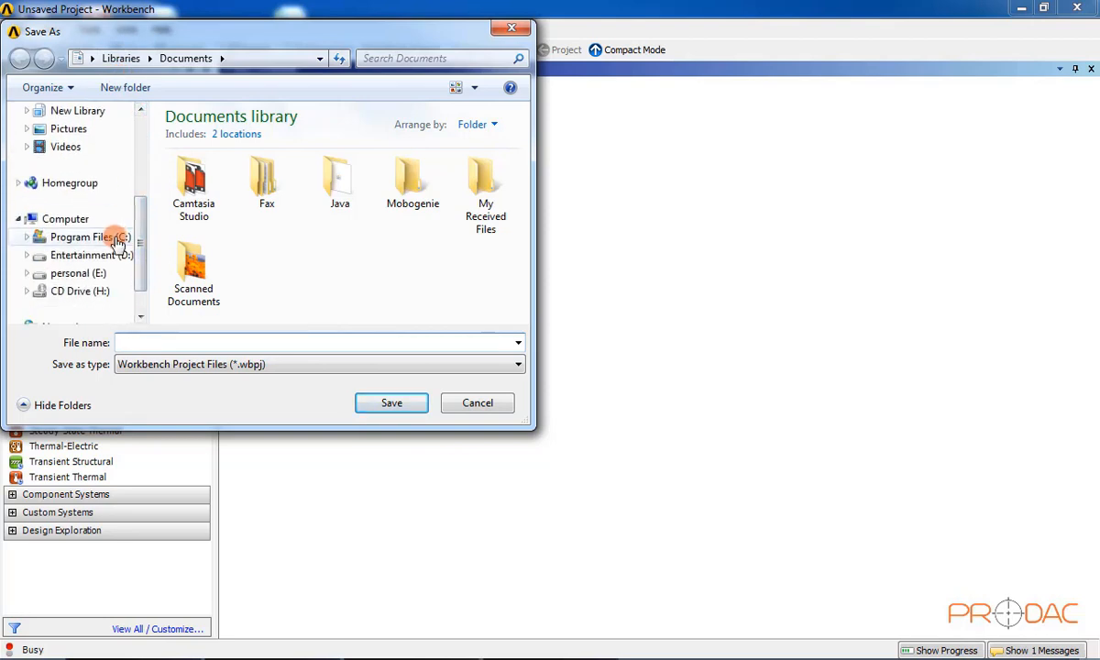
click(118, 237)
double_click(212, 194)
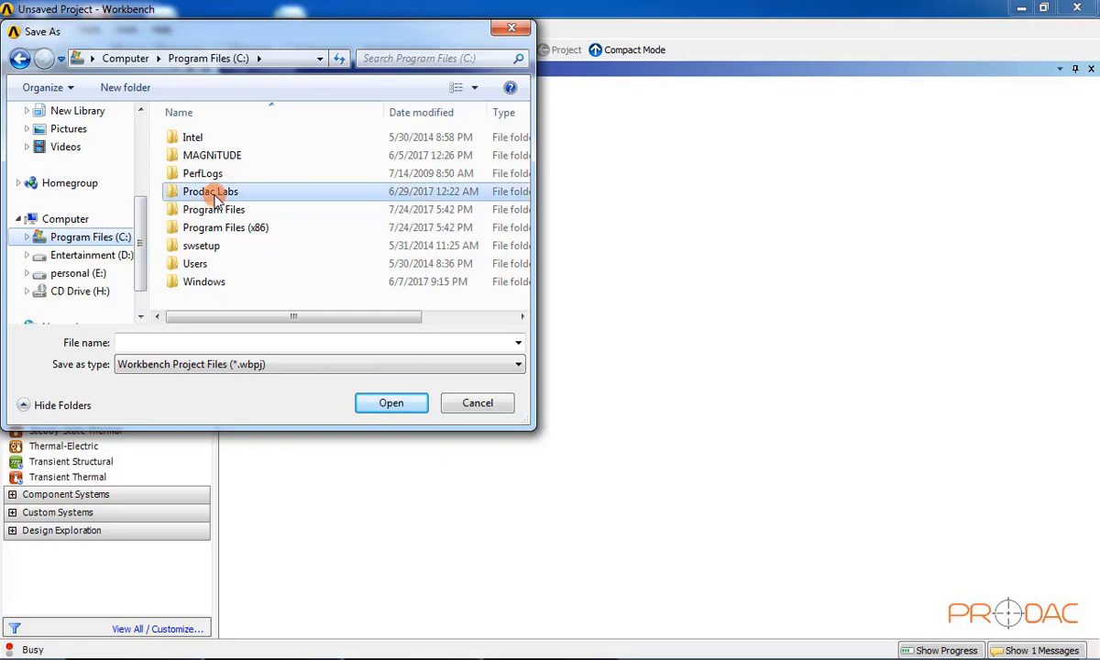
click(234, 190)
double_click(235, 190)
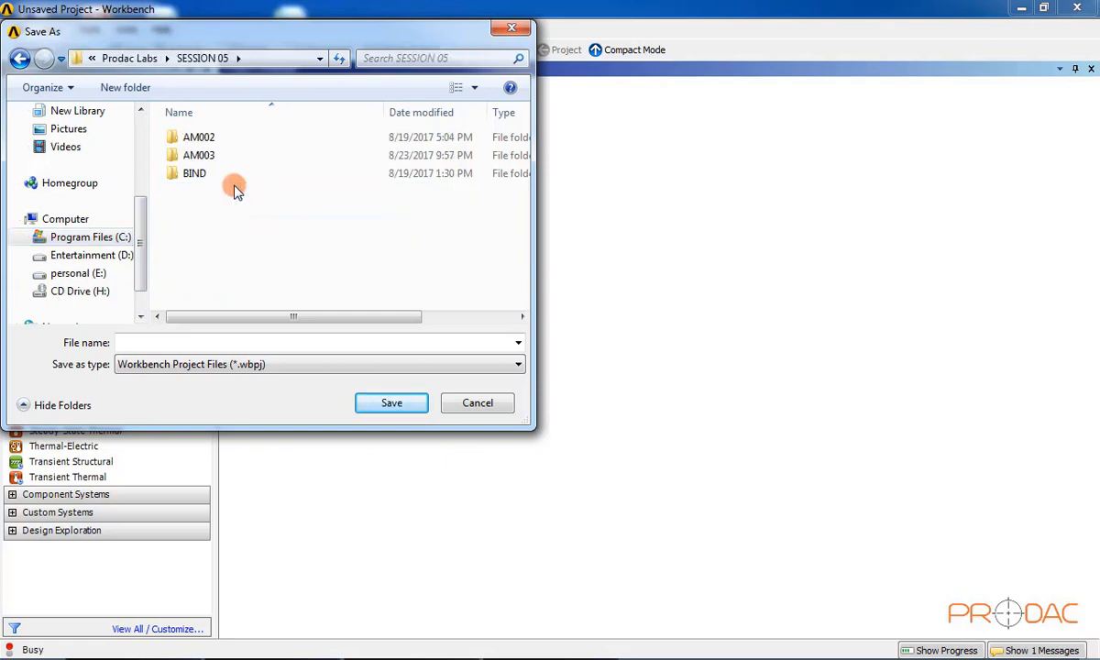
double_click(217, 152)
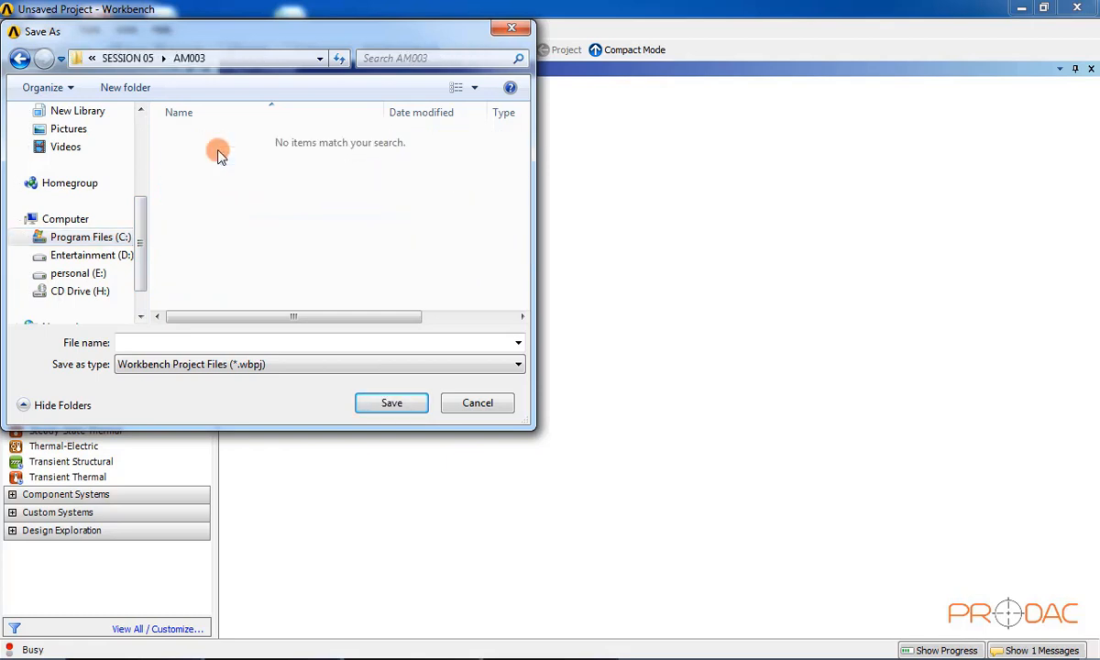
click(164, 343)
text(AM003)
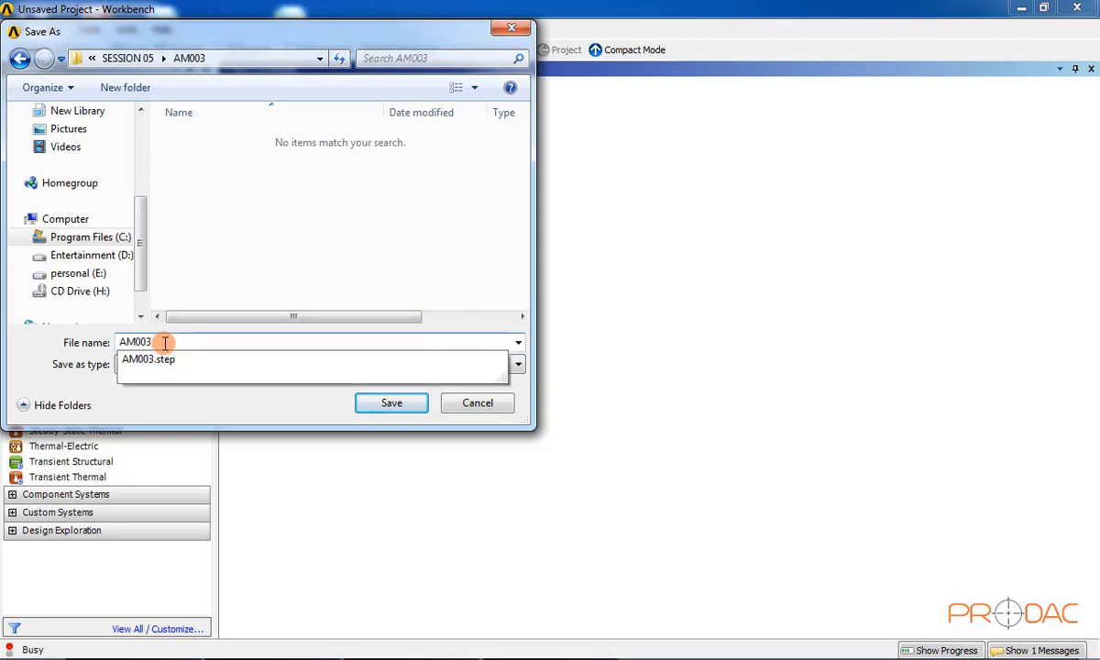
key(Return)
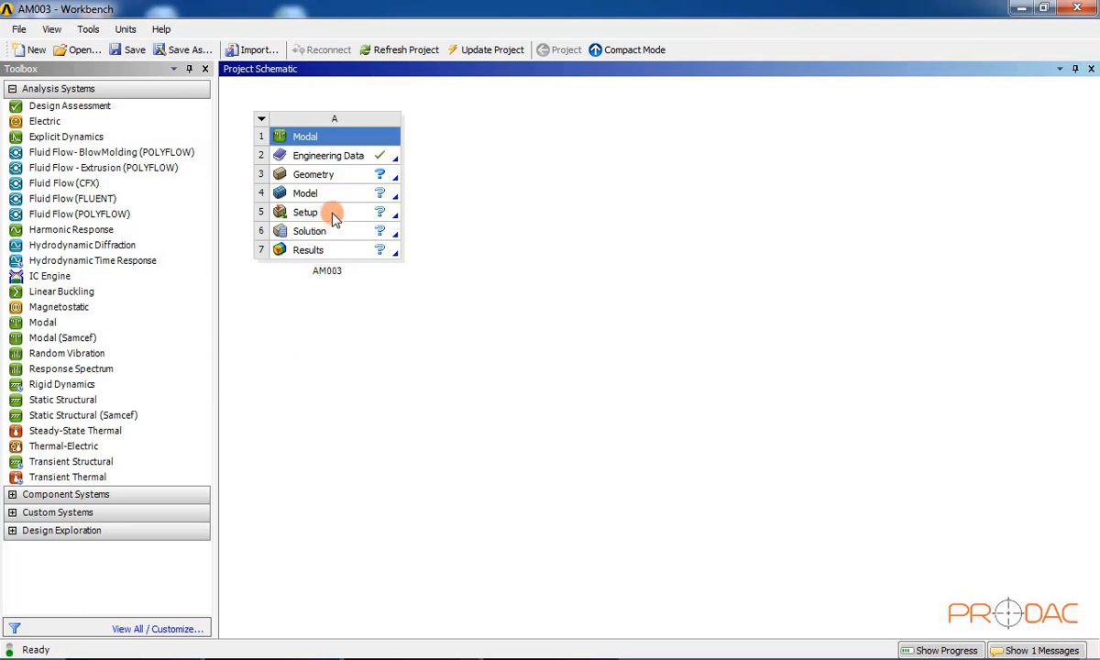
Step: Import AM003.step from the SESSION 05\AM003 folder into the Modal system's Geometry cell
click(342, 185)
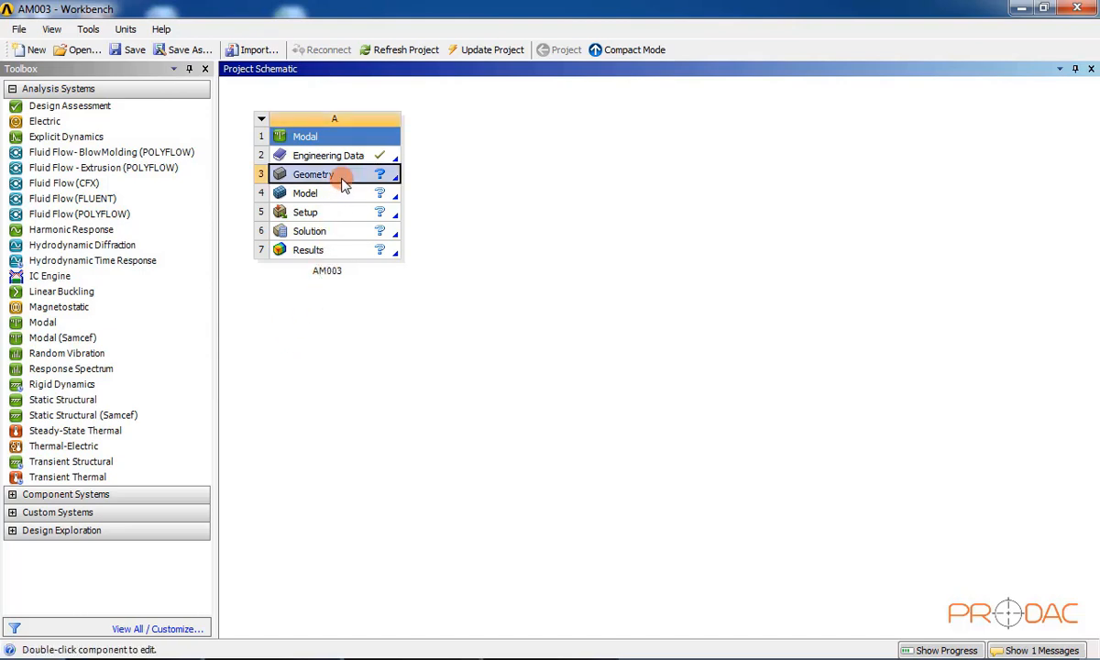
right_click(342, 184)
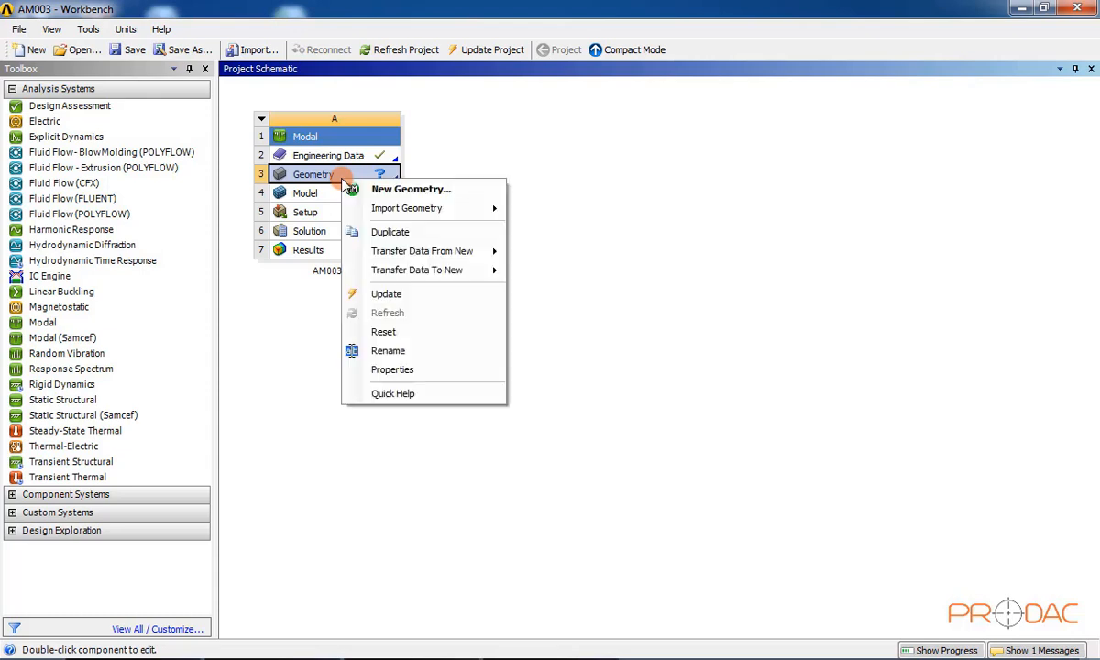
mouse_move(411, 212)
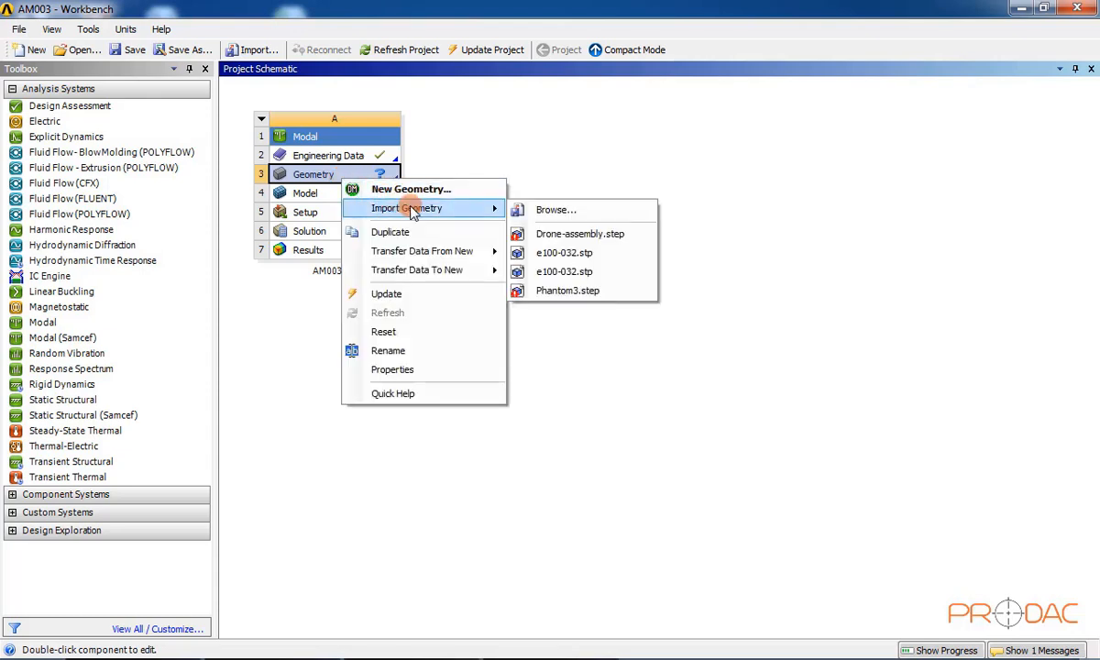
click(569, 212)
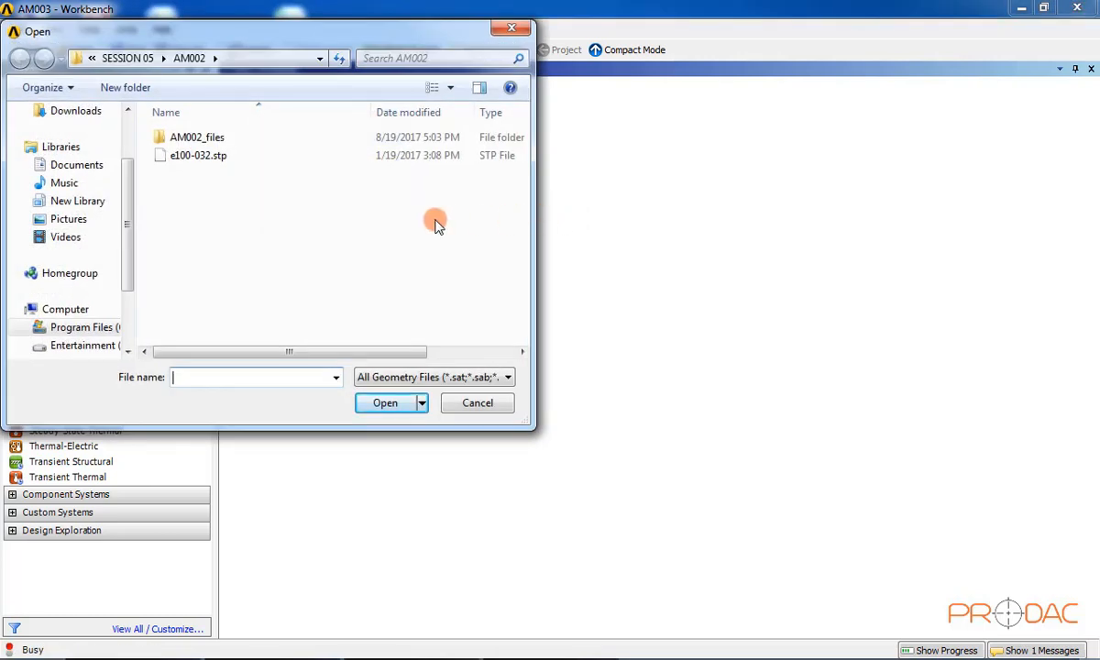
click(128, 58)
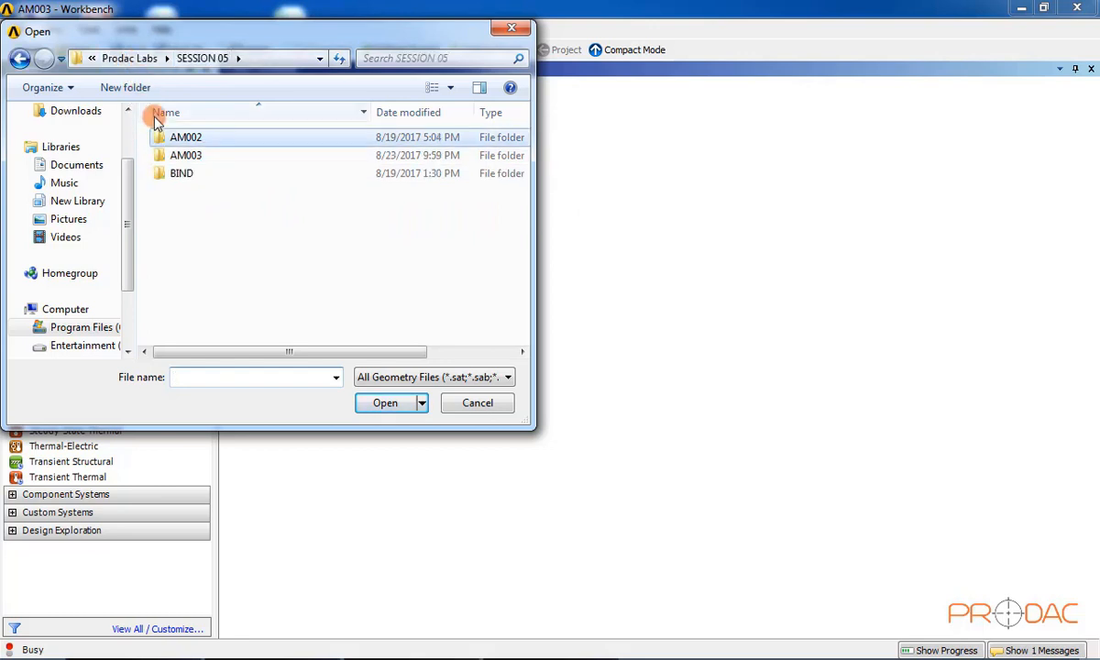
double_click(186, 157)
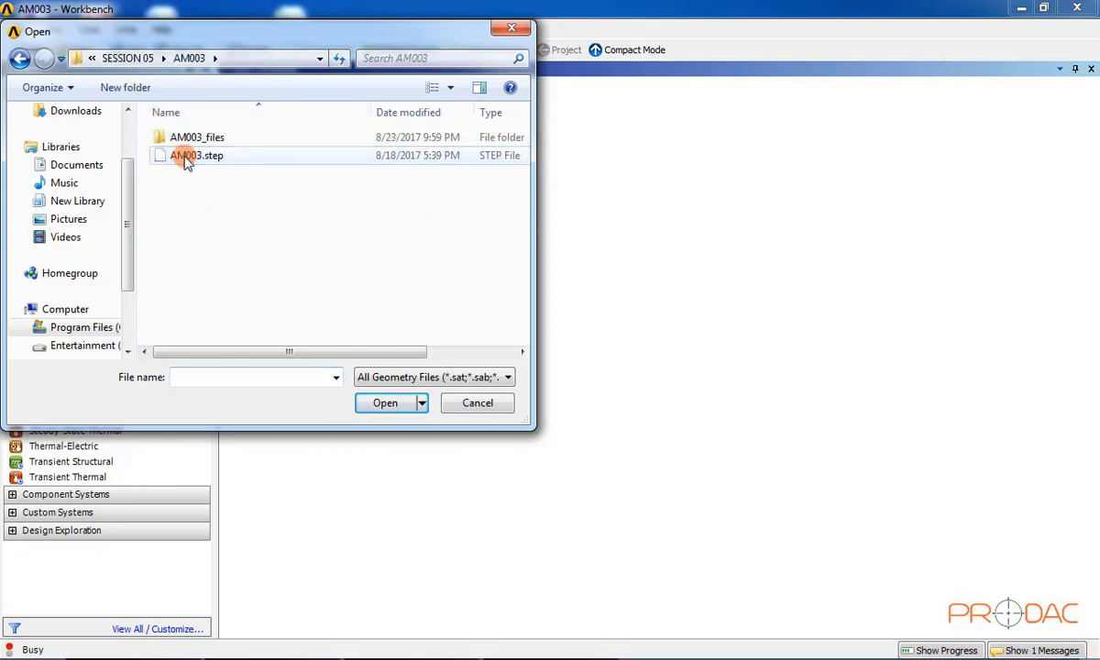
click(209, 157)
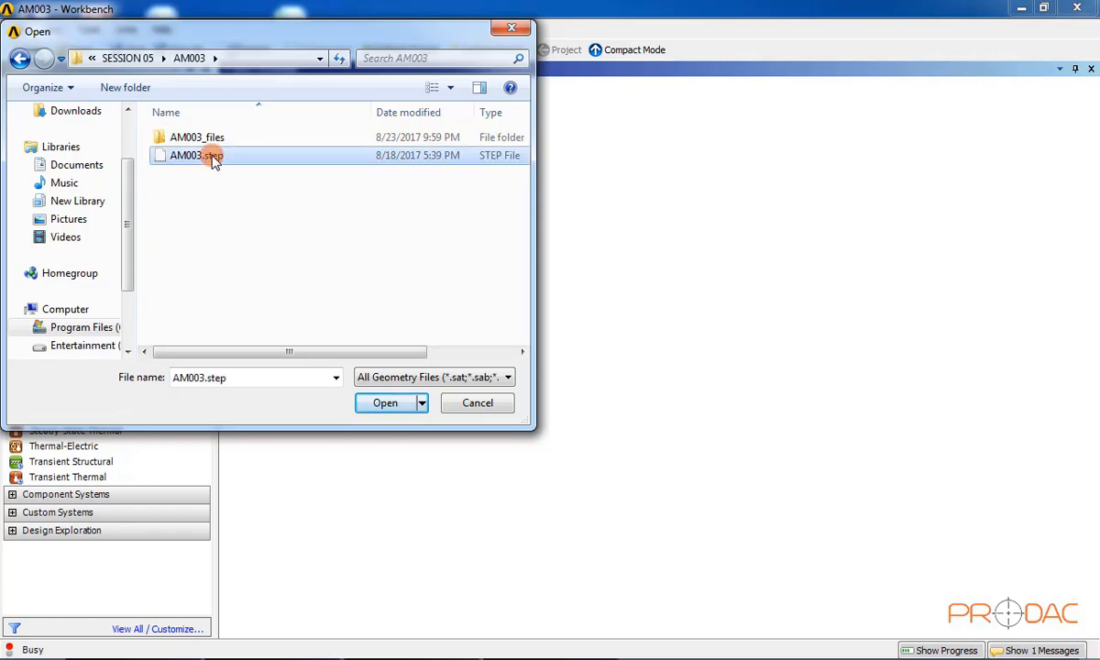
click(376, 403)
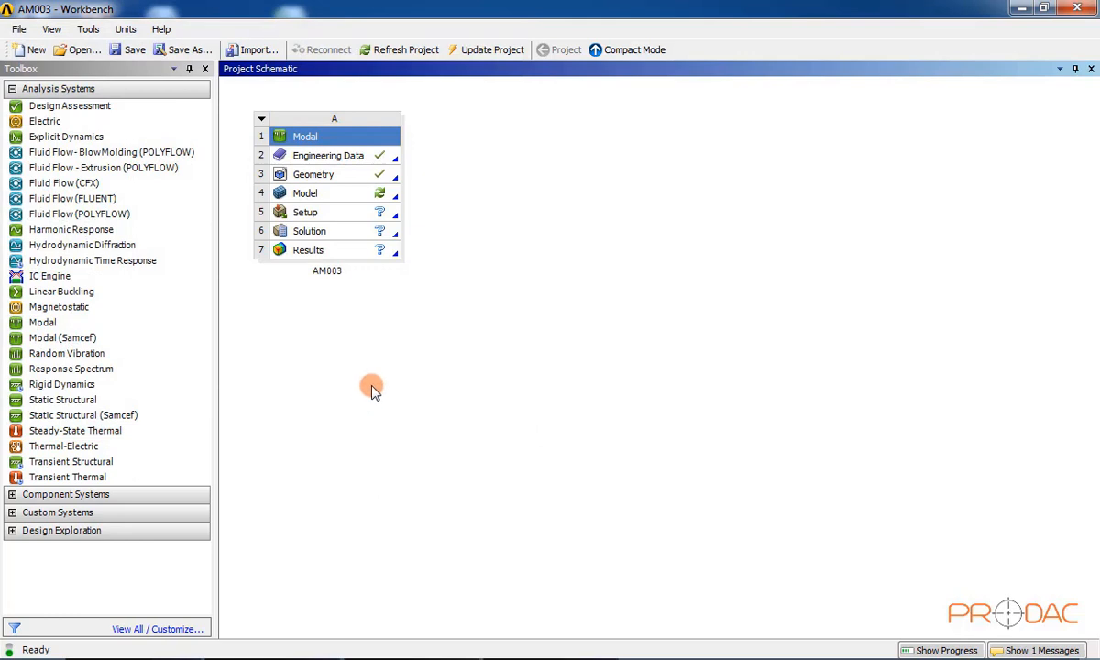
Step: Launch DesignModeler on the Geometry cell with Millimeter as the length unit
double_click(356, 184)
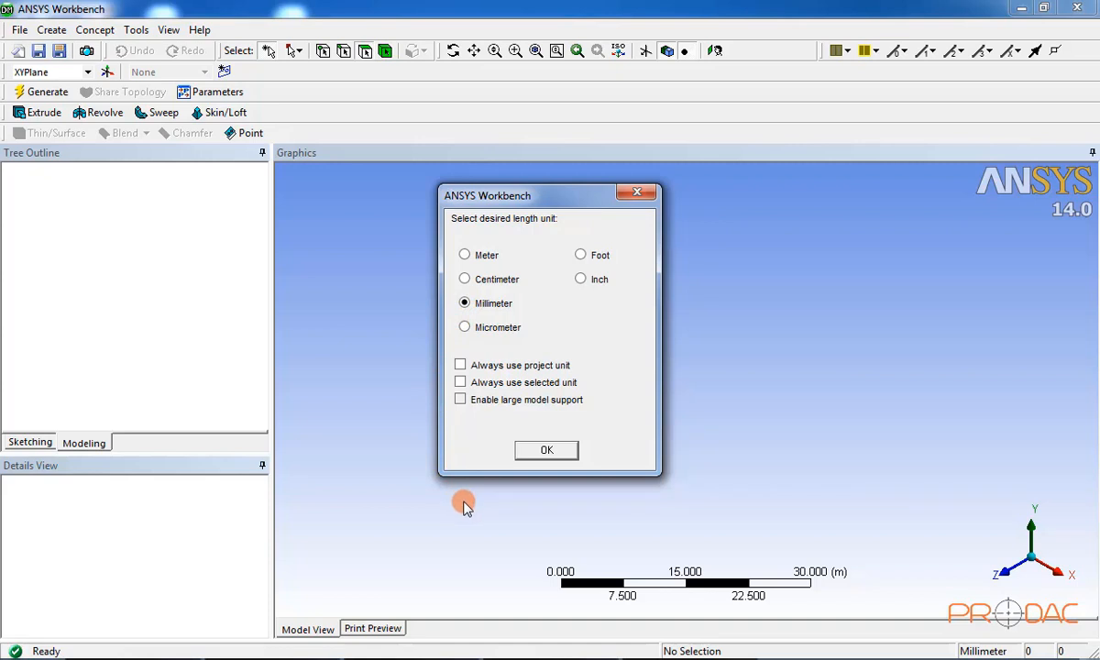
click(544, 454)
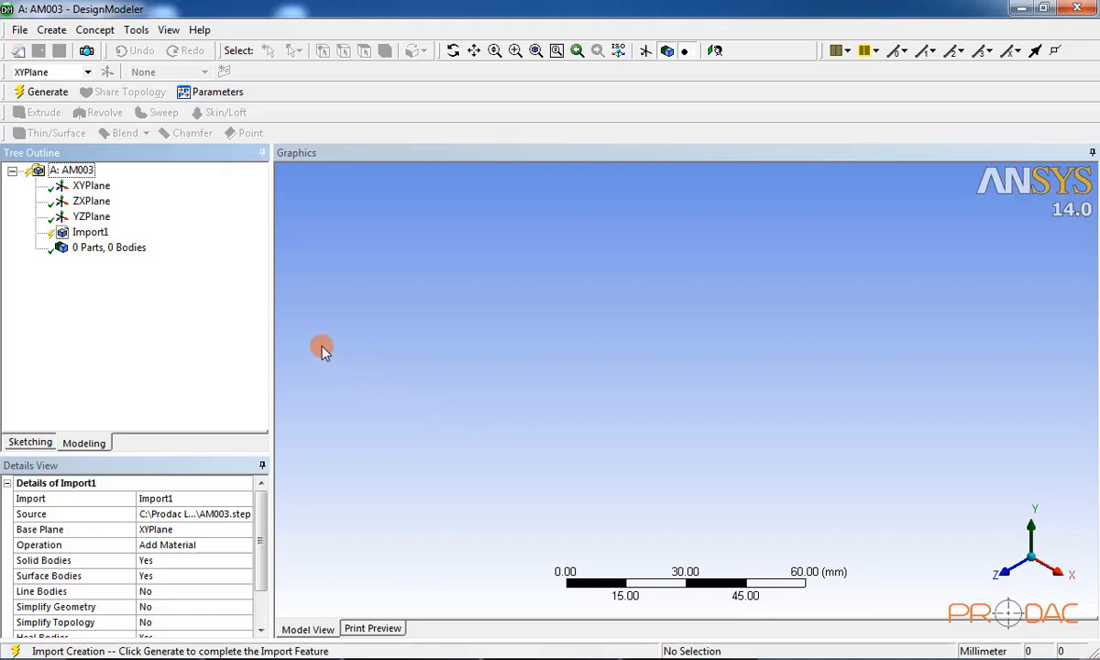
Step: Generate Import1 to load the drone as 29 parts and 29 bodies, then zoom and orbit around it
click(55, 95)
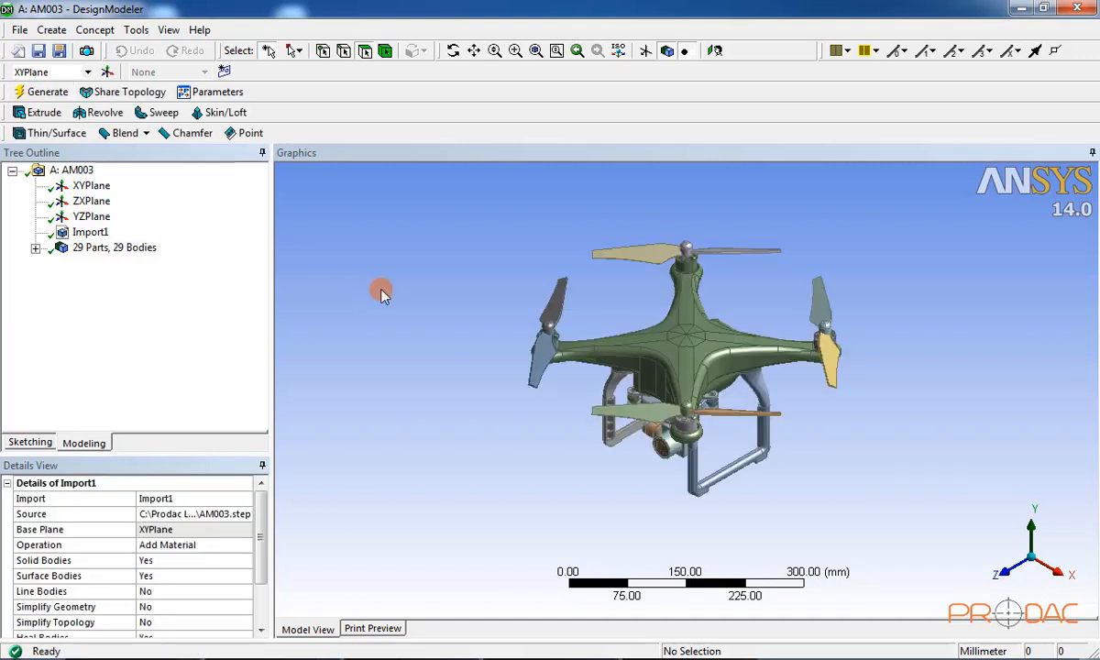
scroll(695, 312, up, 5)
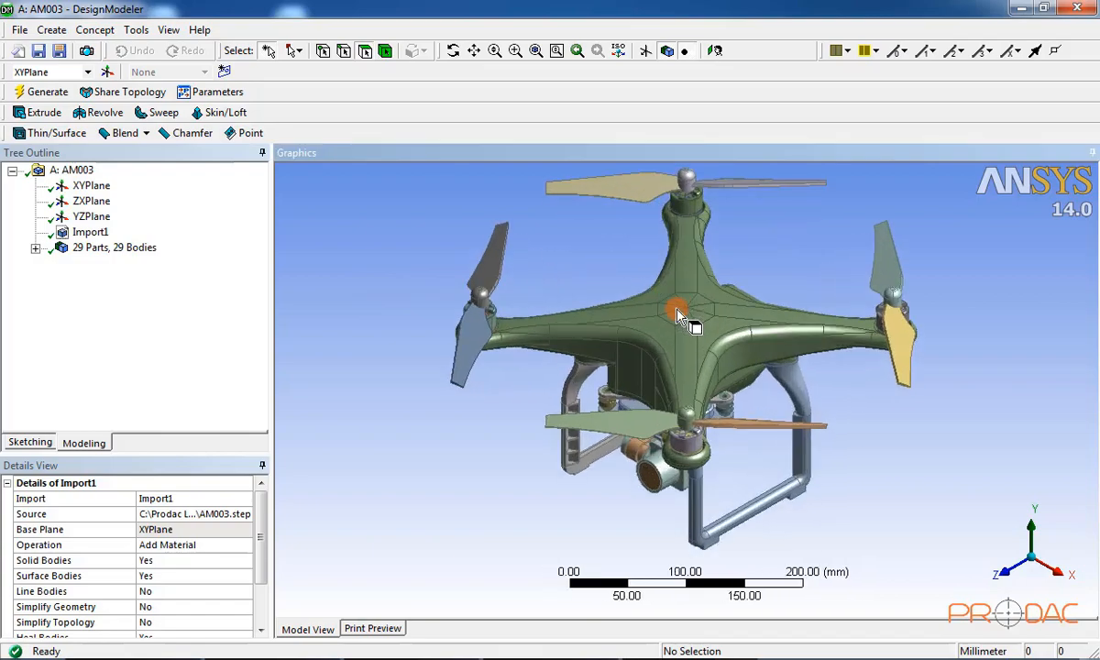
middle_drag(744, 272, 741, 420)
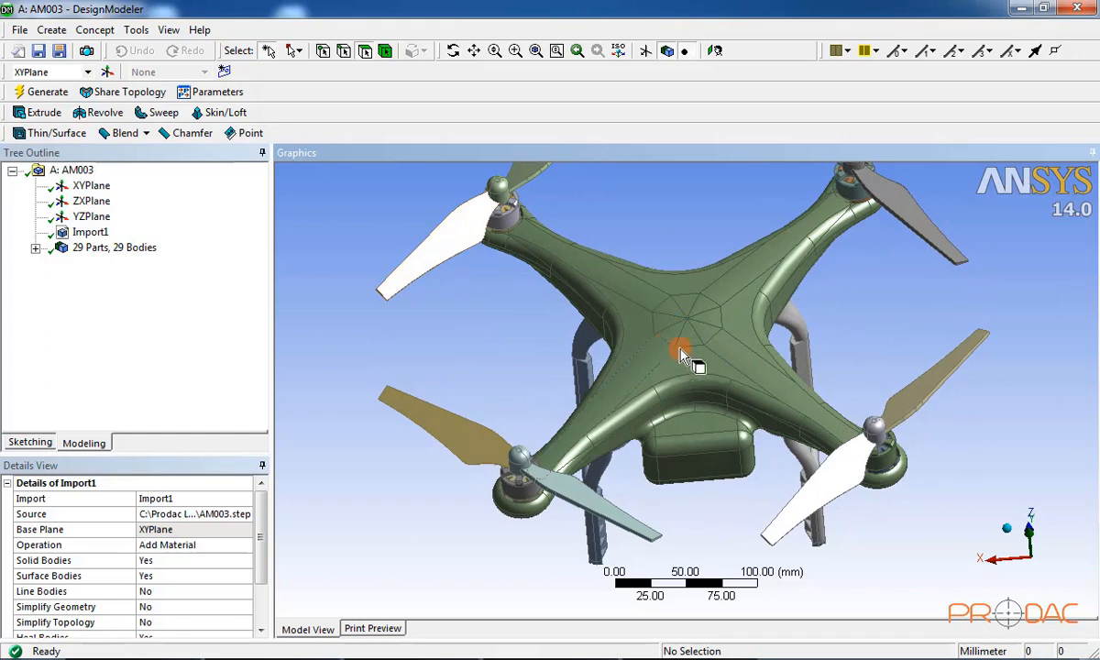
scroll(690, 329, down, 3)
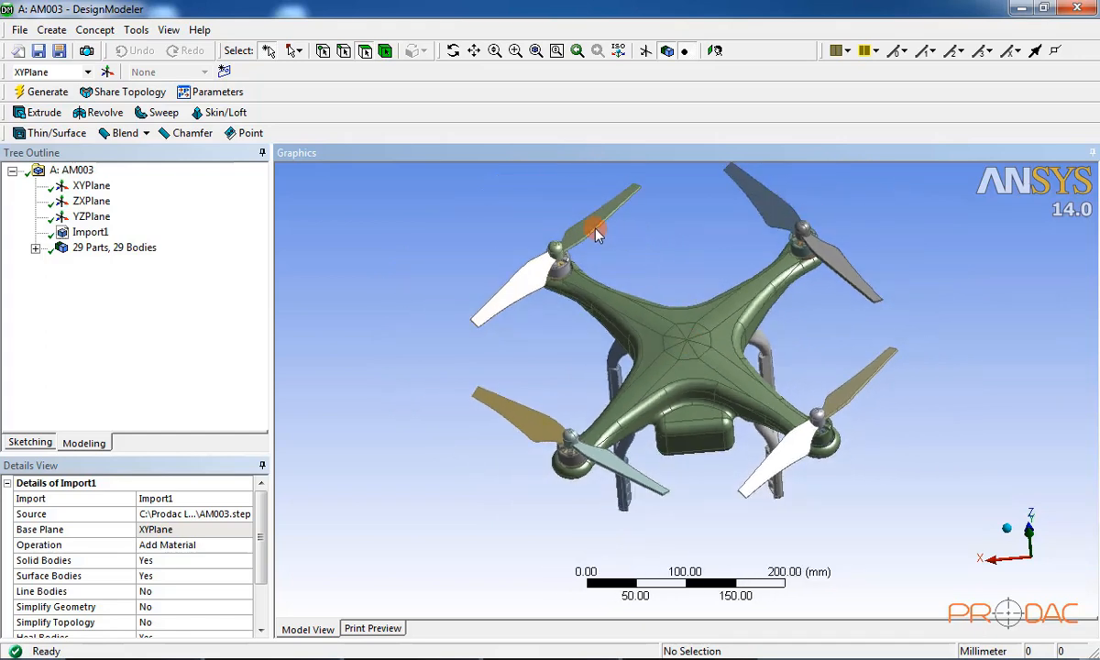
Step: Select all bodies except the main drone body and suppress the propellers and legs
click(385, 52)
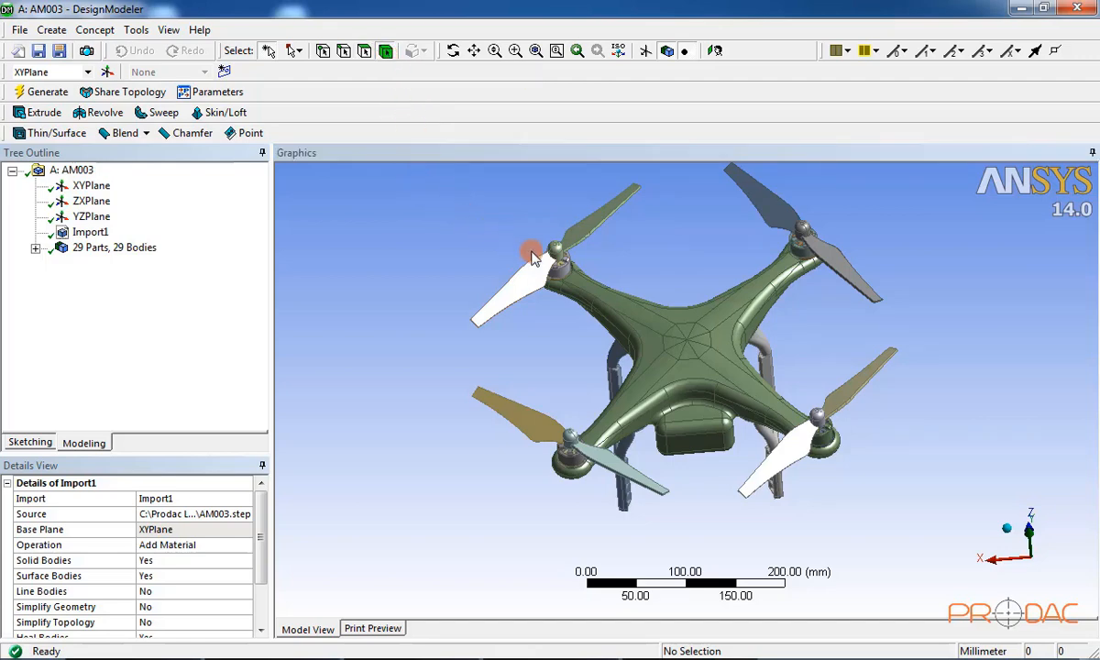
click(594, 247)
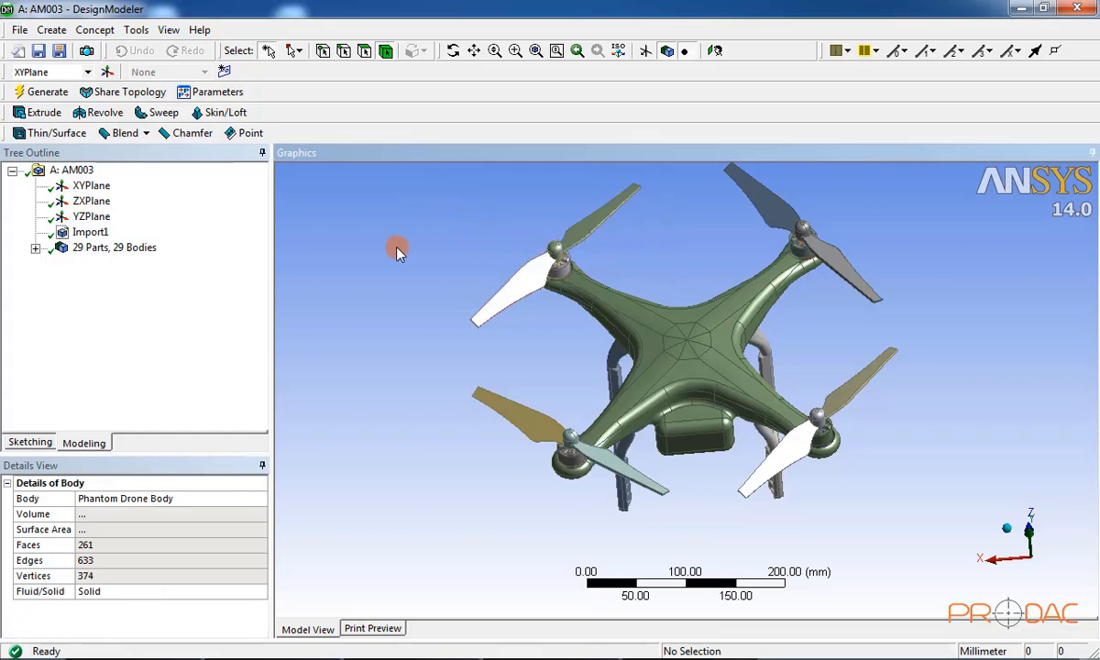
right_click(340, 252)
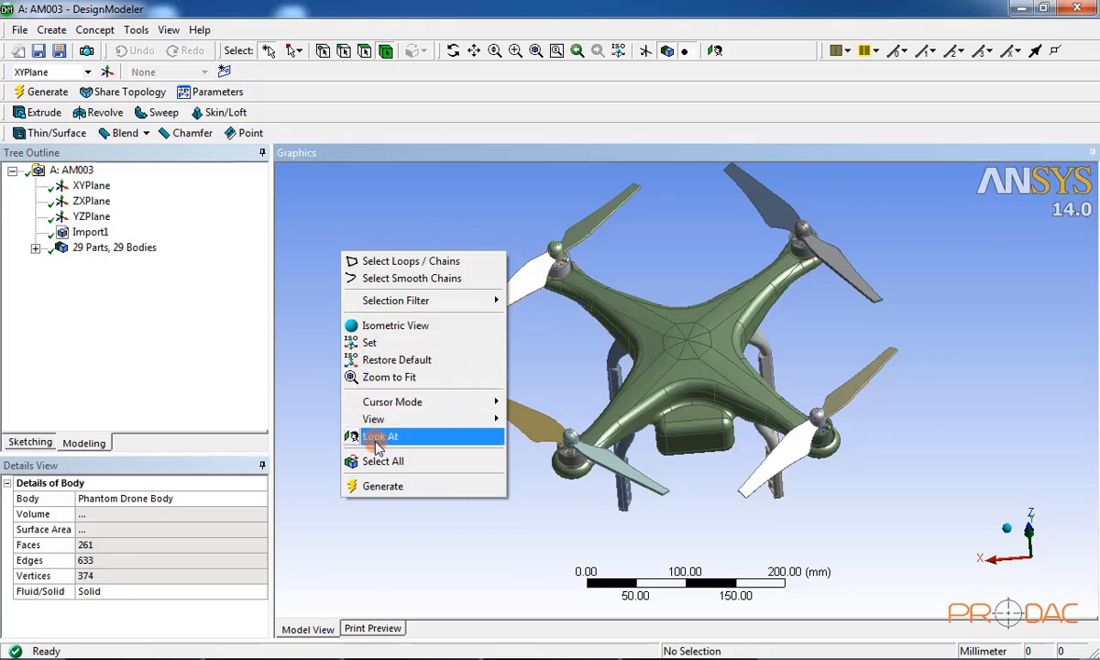
click(423, 463)
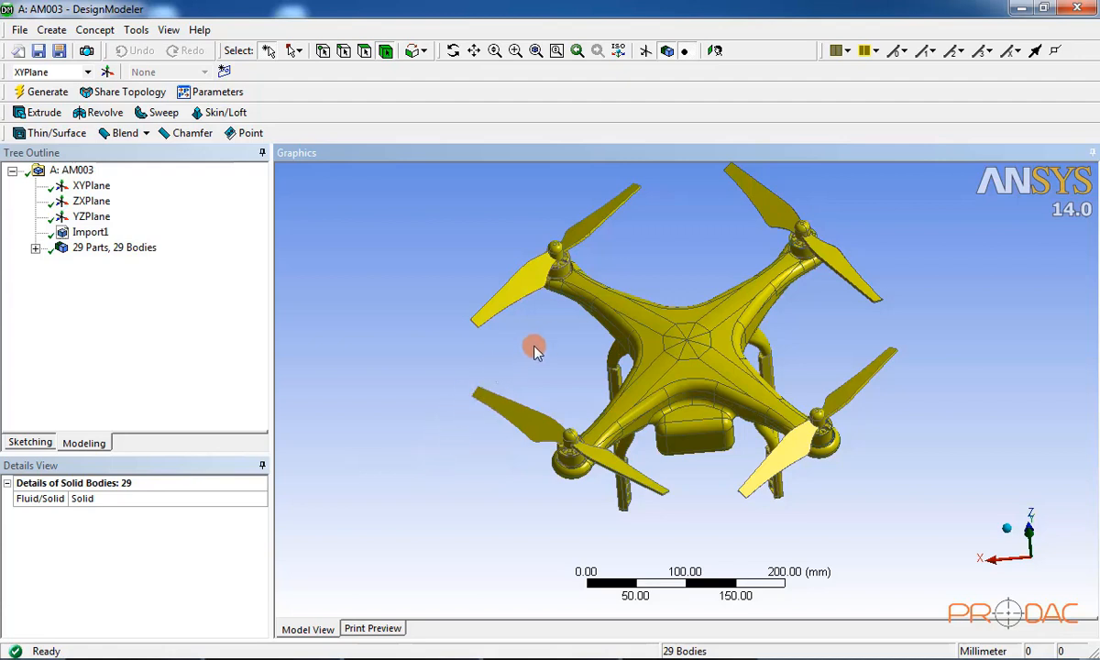
ctrl+click(603, 315)
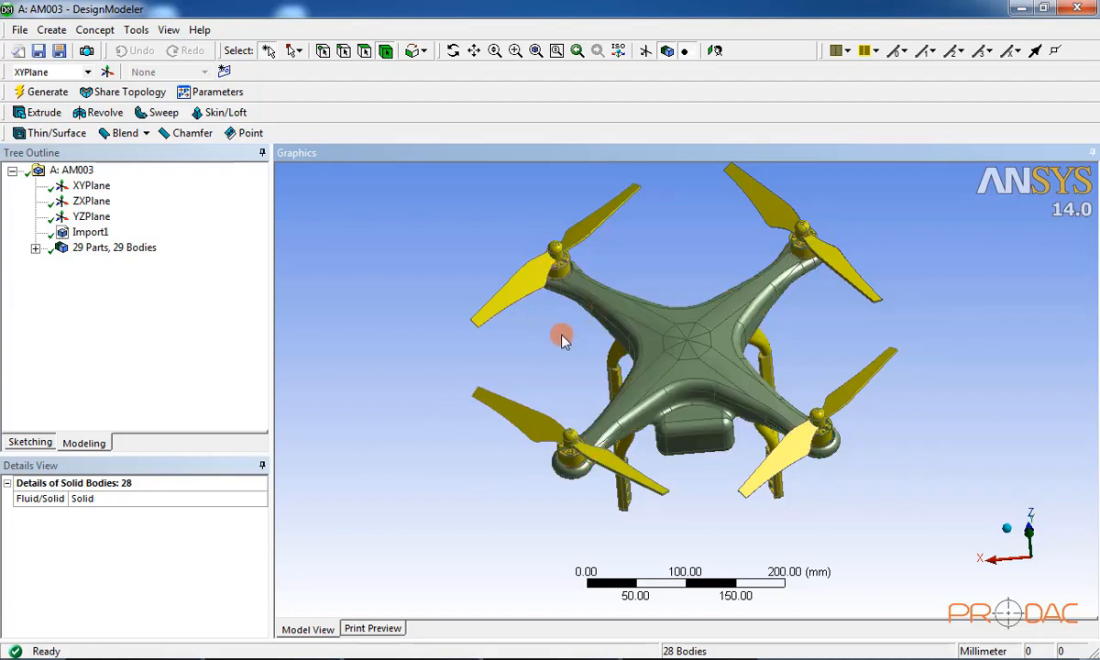
right_click(385, 287)
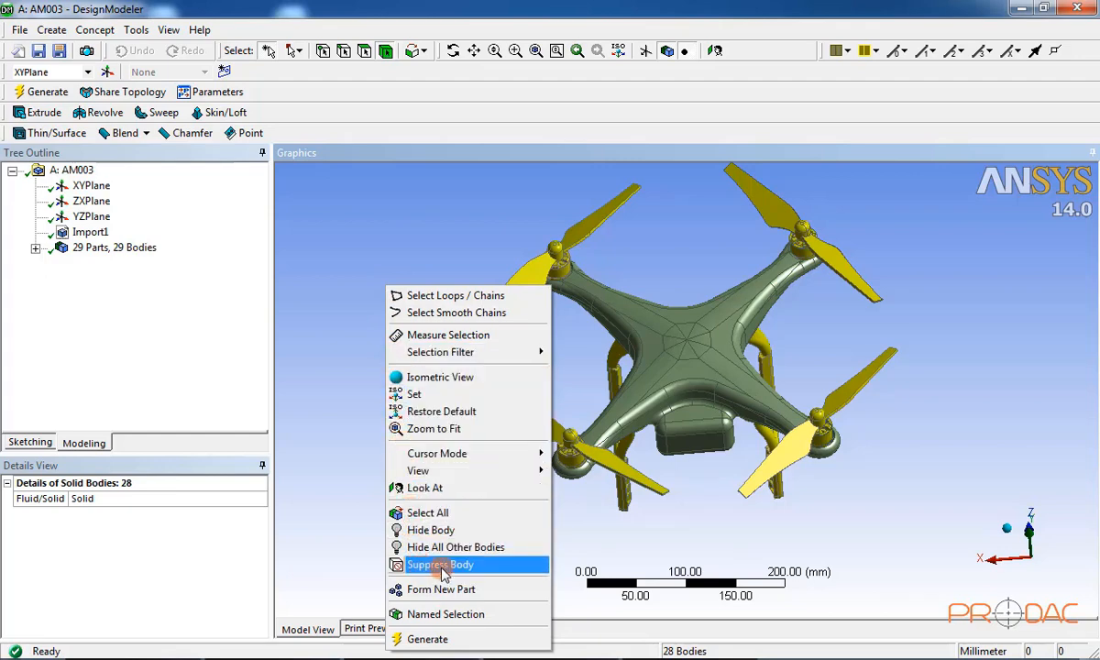
click(501, 567)
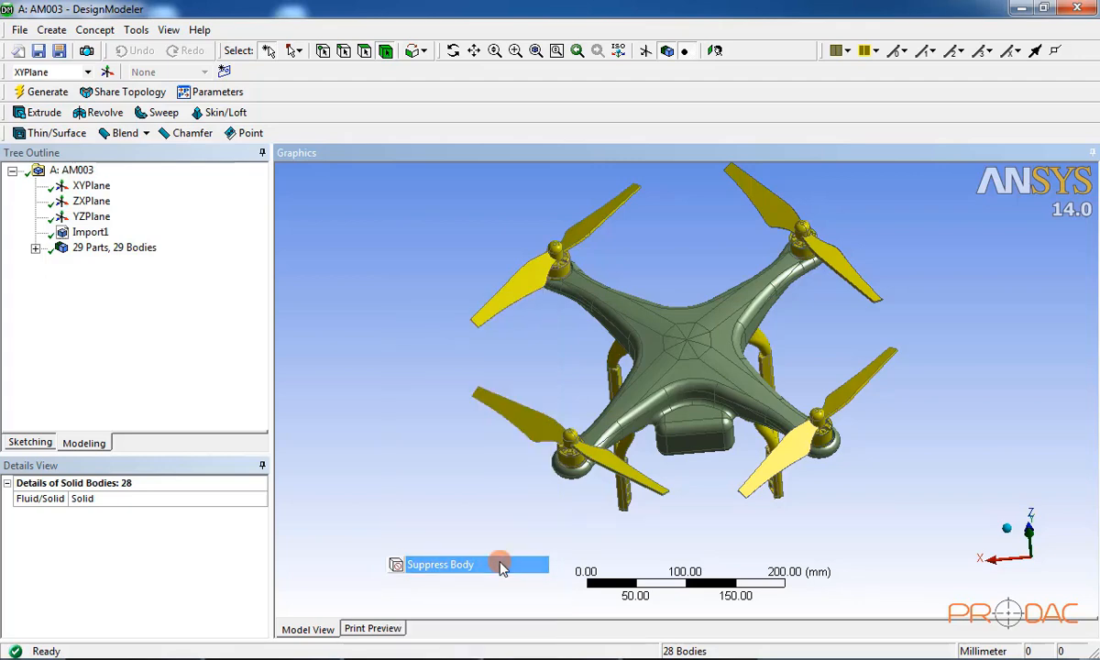
Step: Clear the selection and orbit and zoom to inspect the remaining green frame, including its underside
click(480, 388)
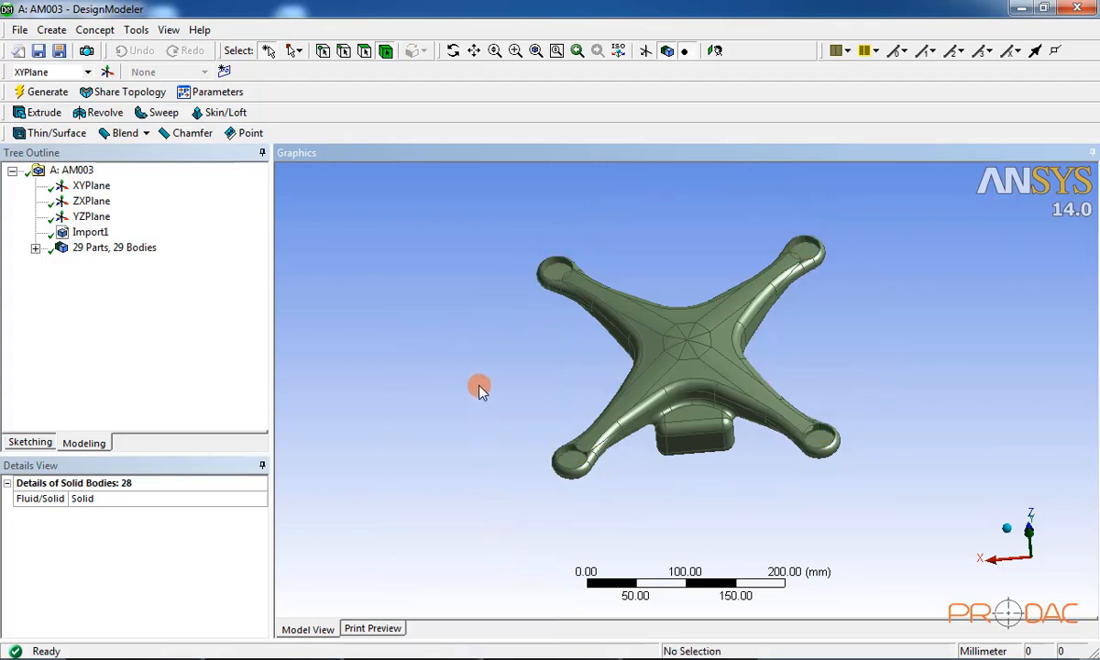
middle_drag(511, 367, 676, 257)
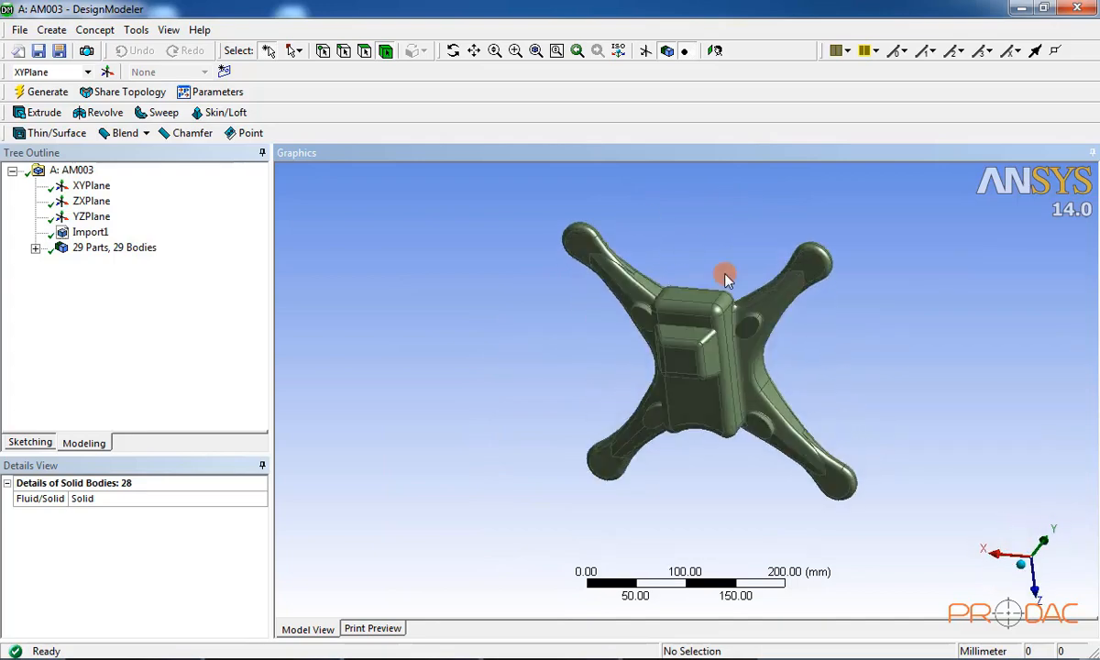
scroll(825, 376, up, 5)
middle_drag(835, 392, 762, 418)
scroll(701, 420, down, 3)
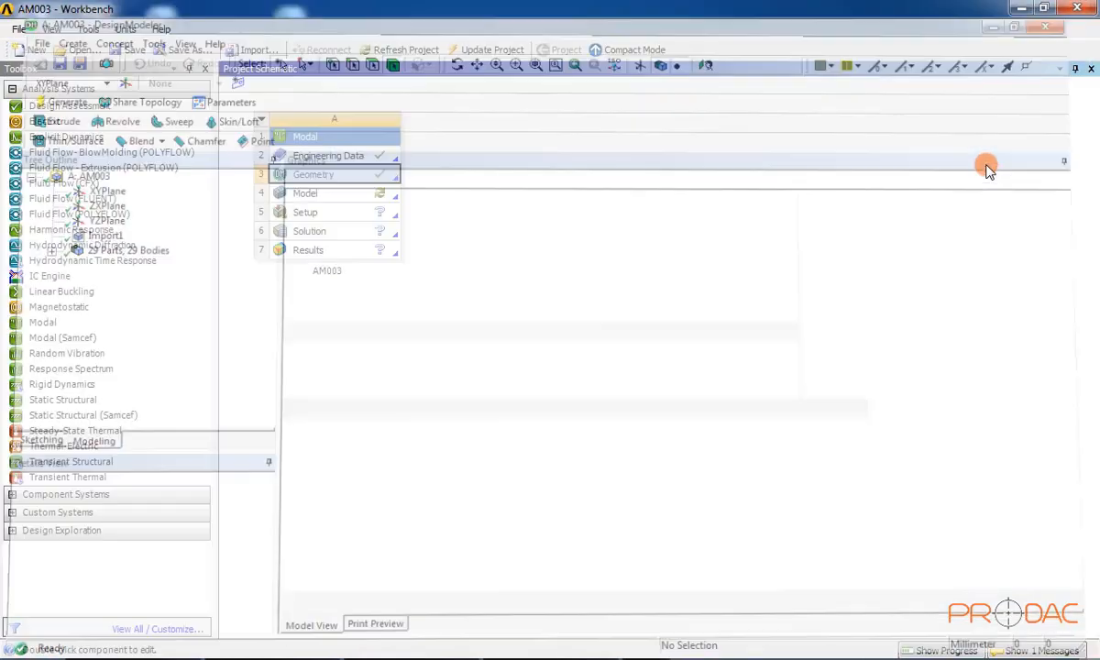
Step: Open system A's Model cell in ANSYS Mechanical
click(564, 346)
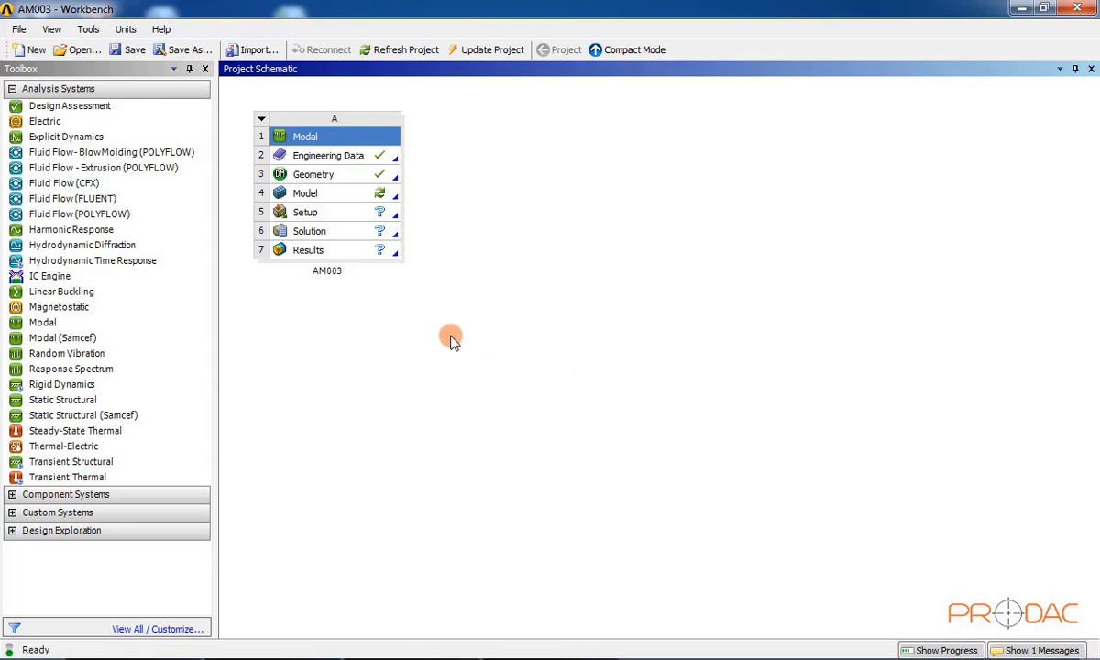
double_click(339, 202)
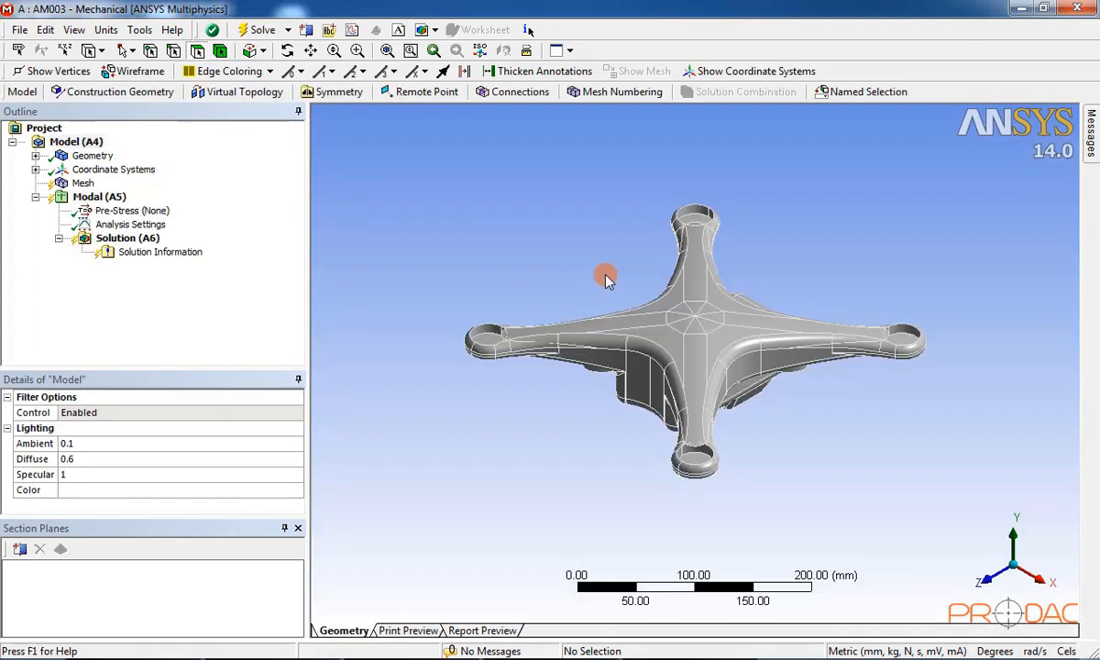
Step: Tilt the drone body view and select the Mesh node to show its details
middle_drag(627, 271, 587, 309)
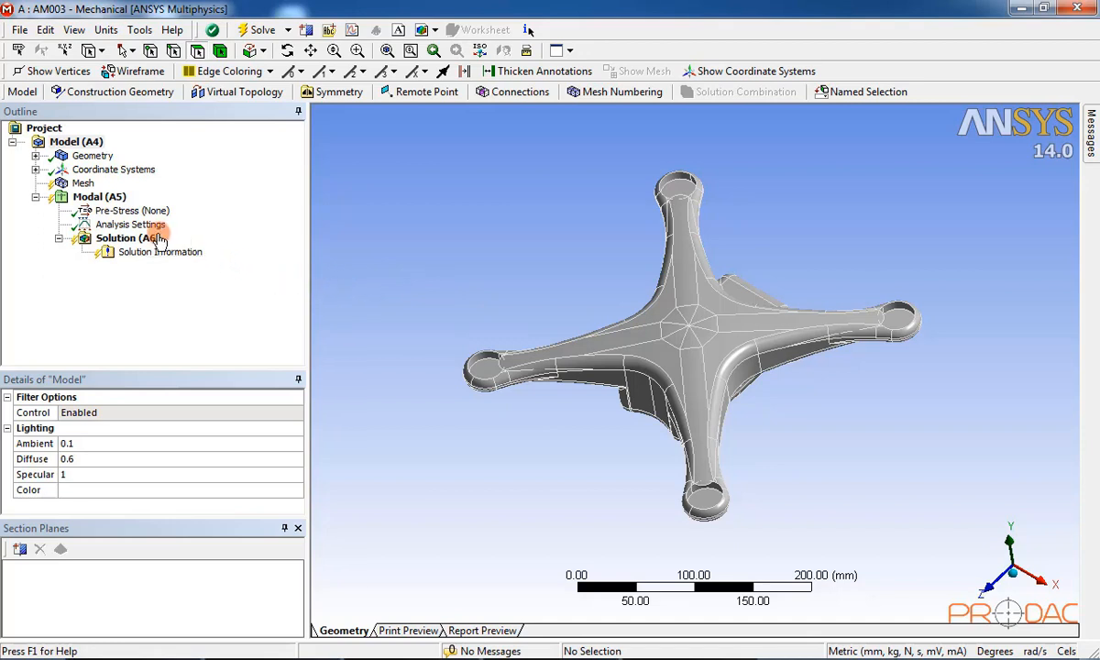
click(84, 183)
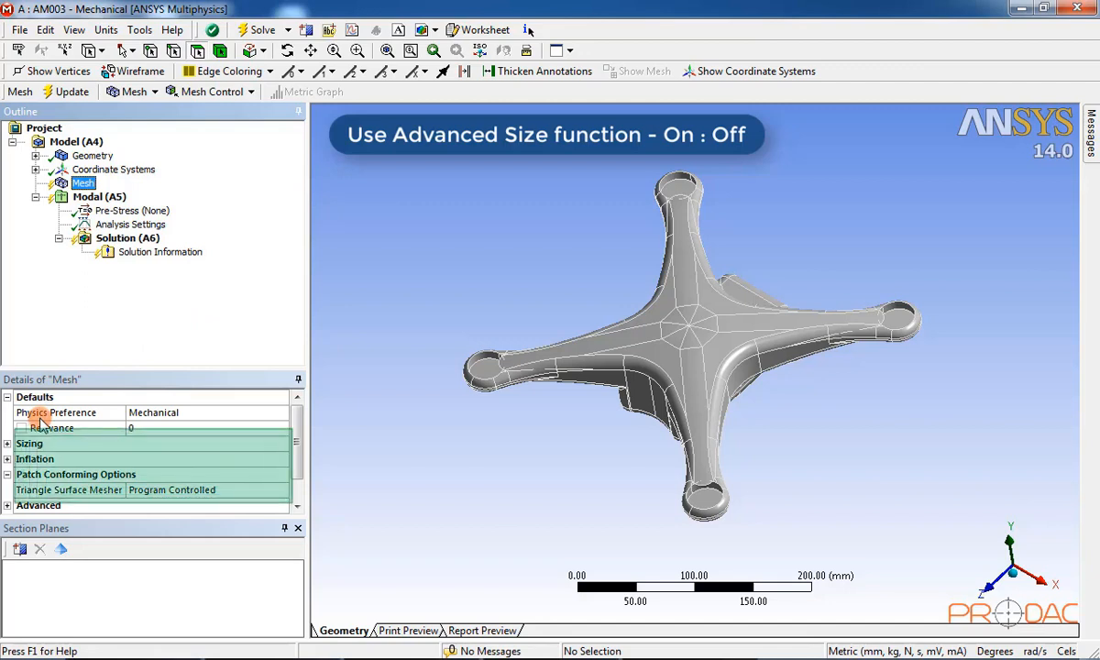
Step: Confirm Use Advanced Size Function is Off under Sizing, then generate the drone body mesh
click(7, 444)
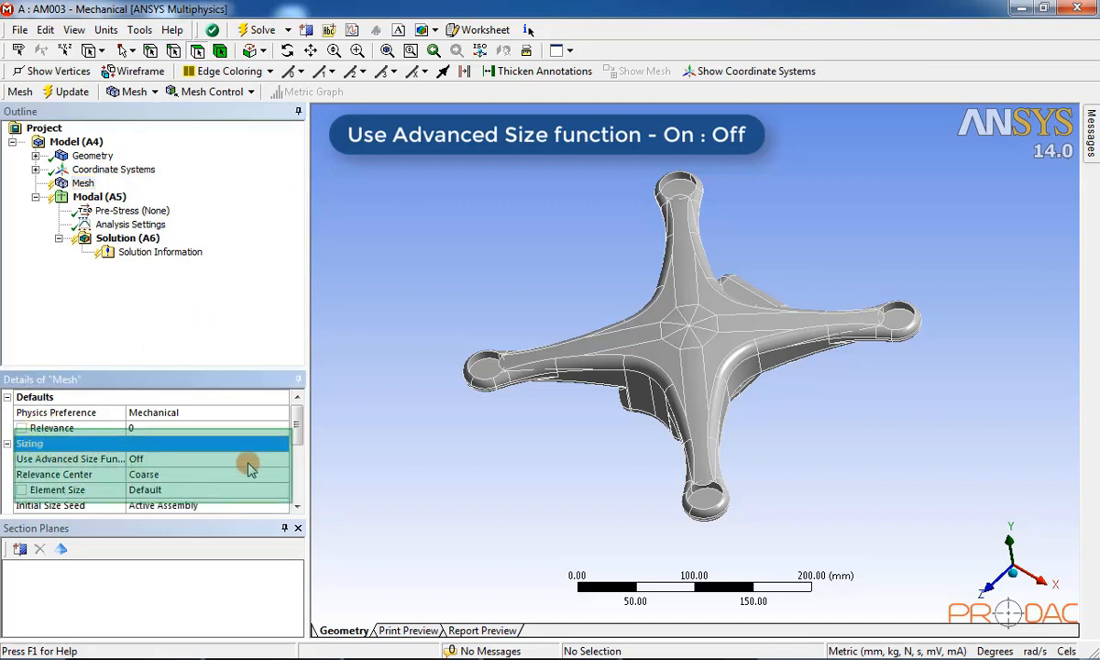
drag(295, 439, 298, 443)
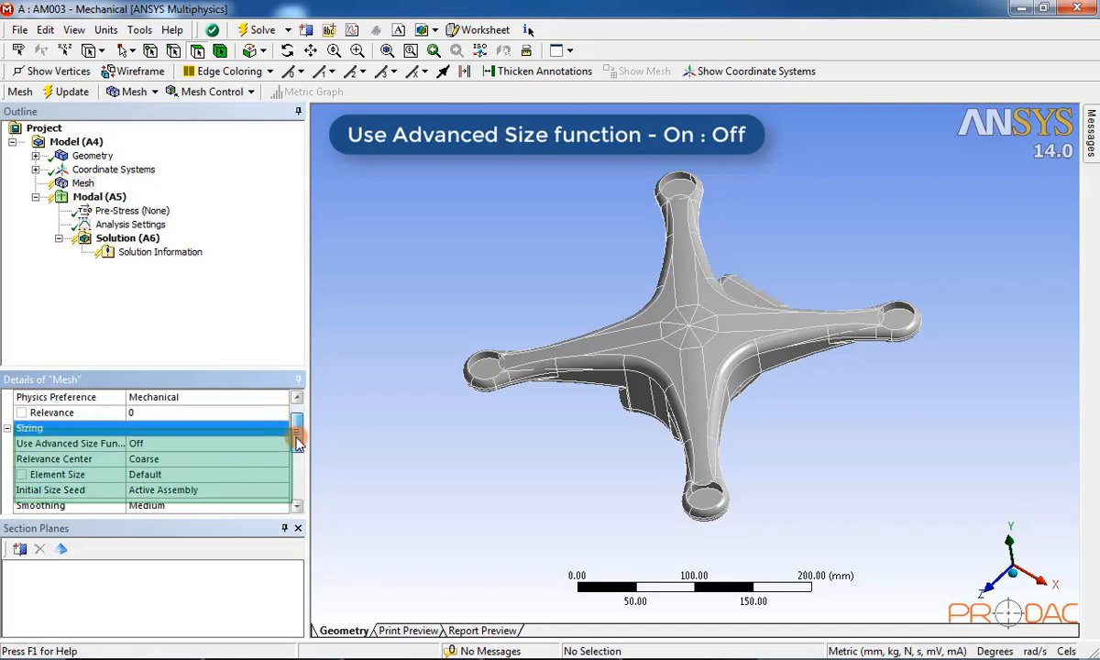
click(165, 445)
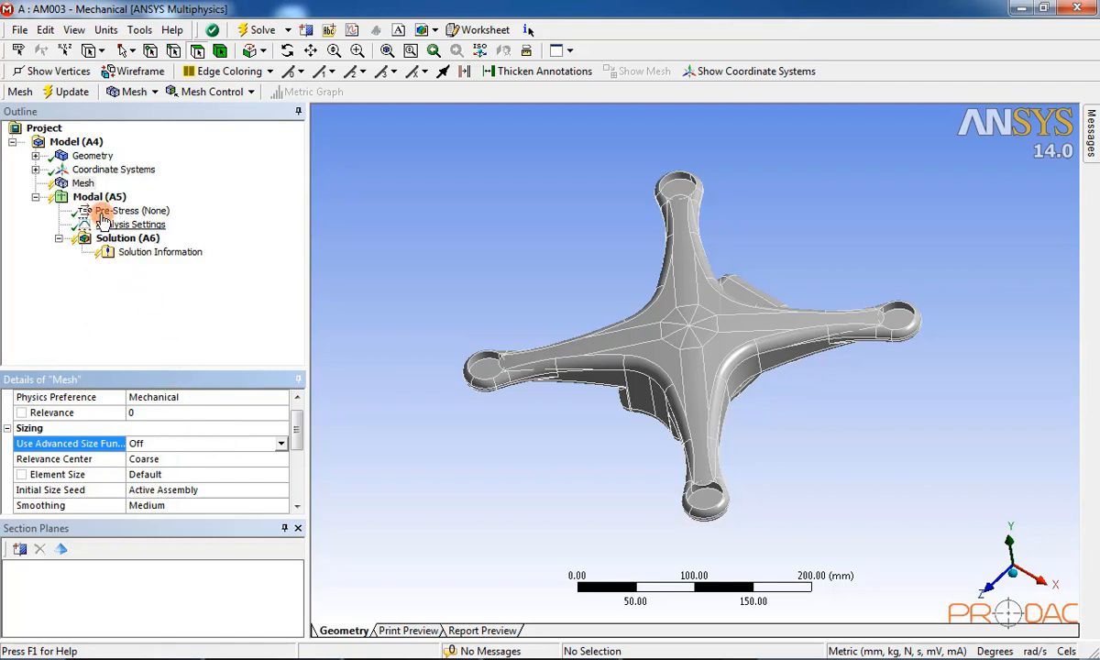
click(86, 184)
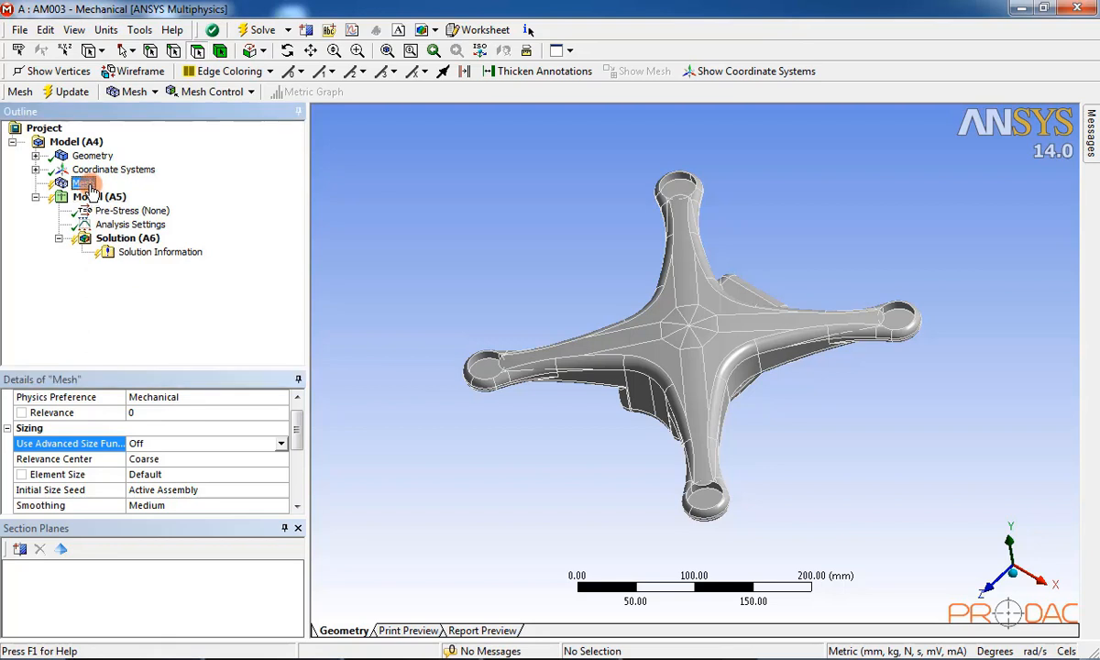
right_click(88, 187)
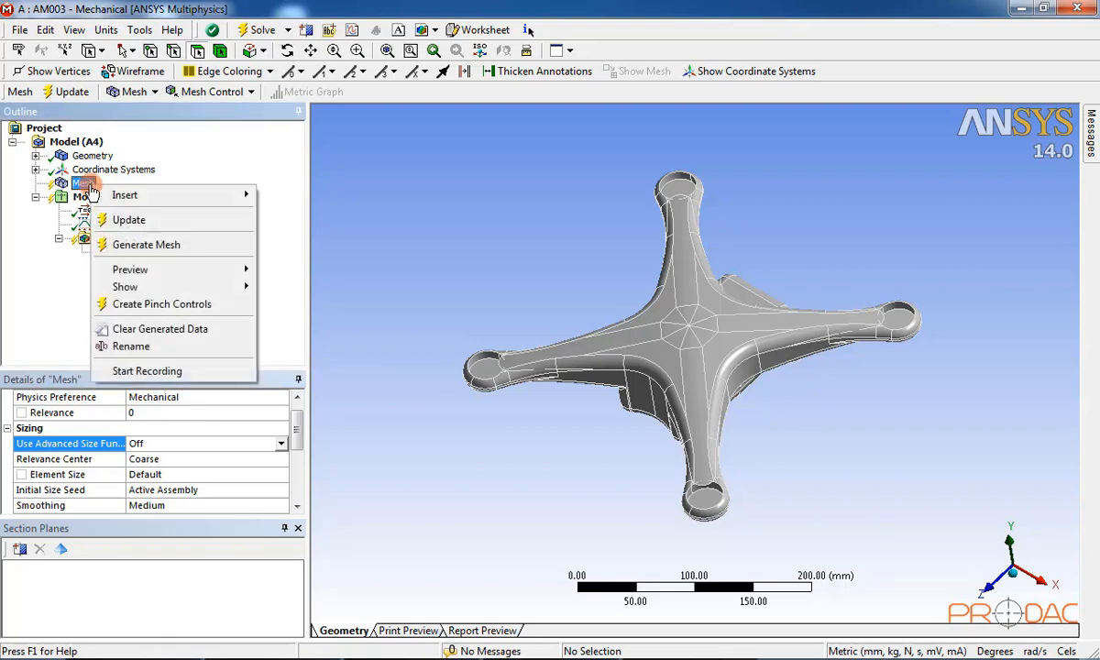
click(152, 247)
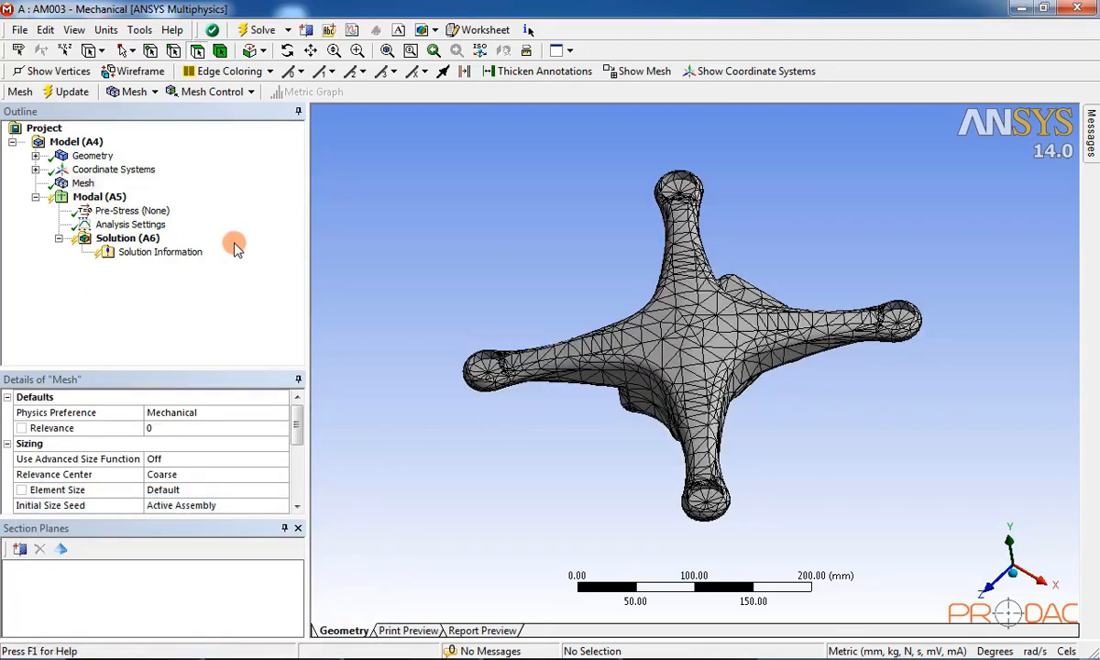
Step: Orbit and zoom in on the coarse triangle mesh at the body centre, then zoom back out
middle_drag(486, 301, 587, 177)
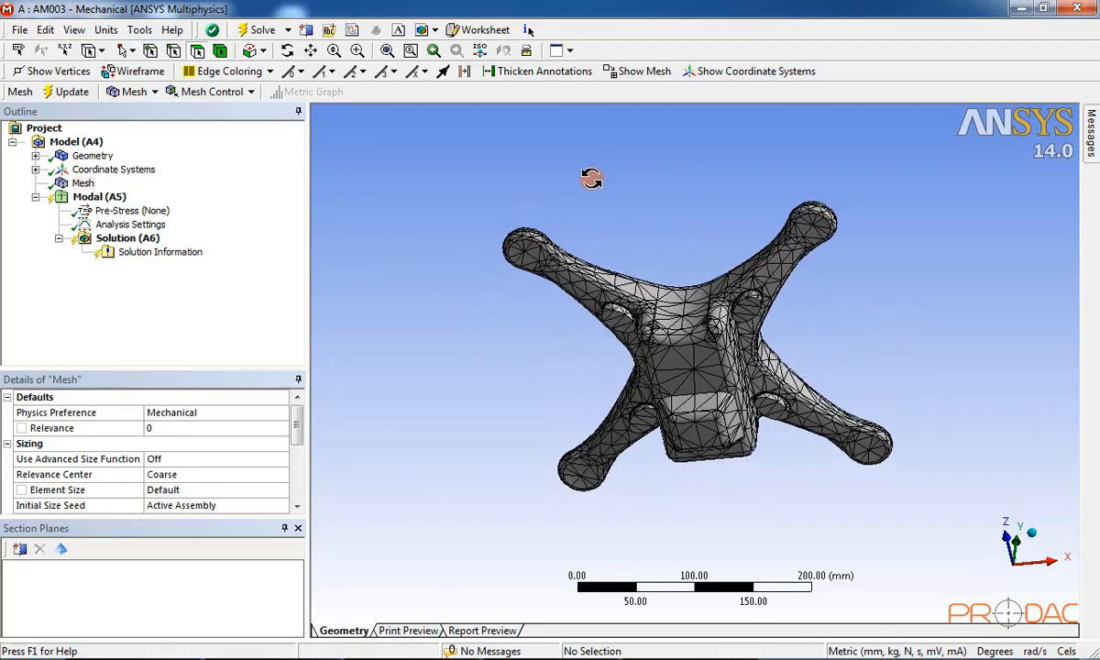
scroll(712, 321, up, 10)
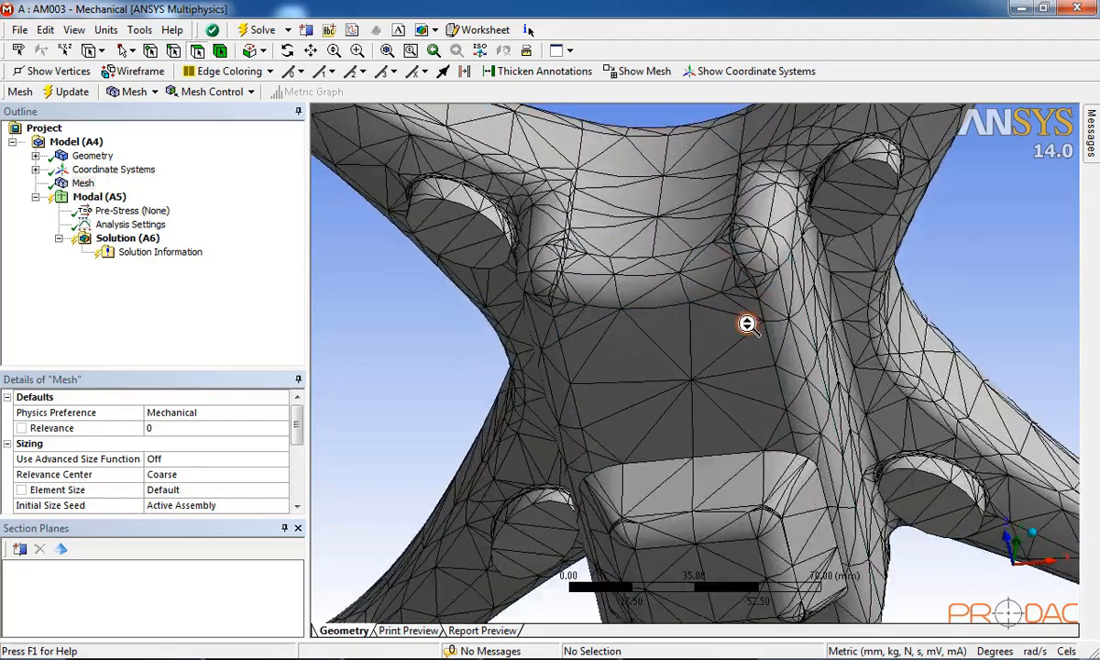
middle_drag(746, 322, 710, 306)
scroll(685, 256, up, 2)
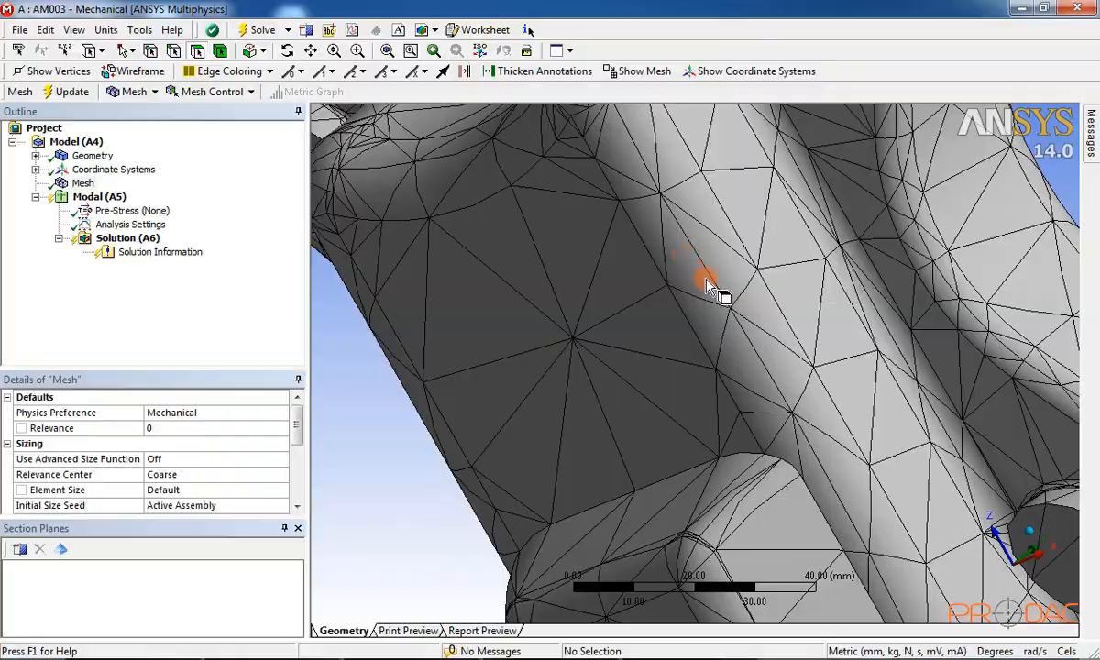
scroll(707, 281, down, 1)
middle_drag(586, 215, 669, 377)
scroll(626, 392, down, 10)
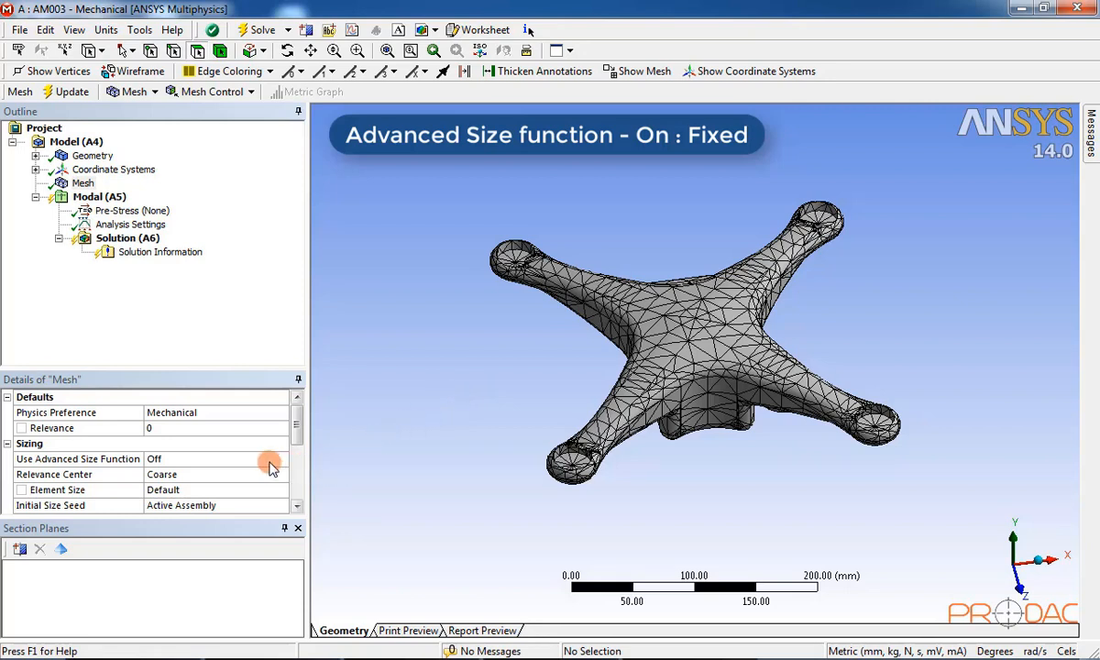
Step: Change the mesh's Use Advanced Size Function setting from Off to On: Fixed
click(220, 461)
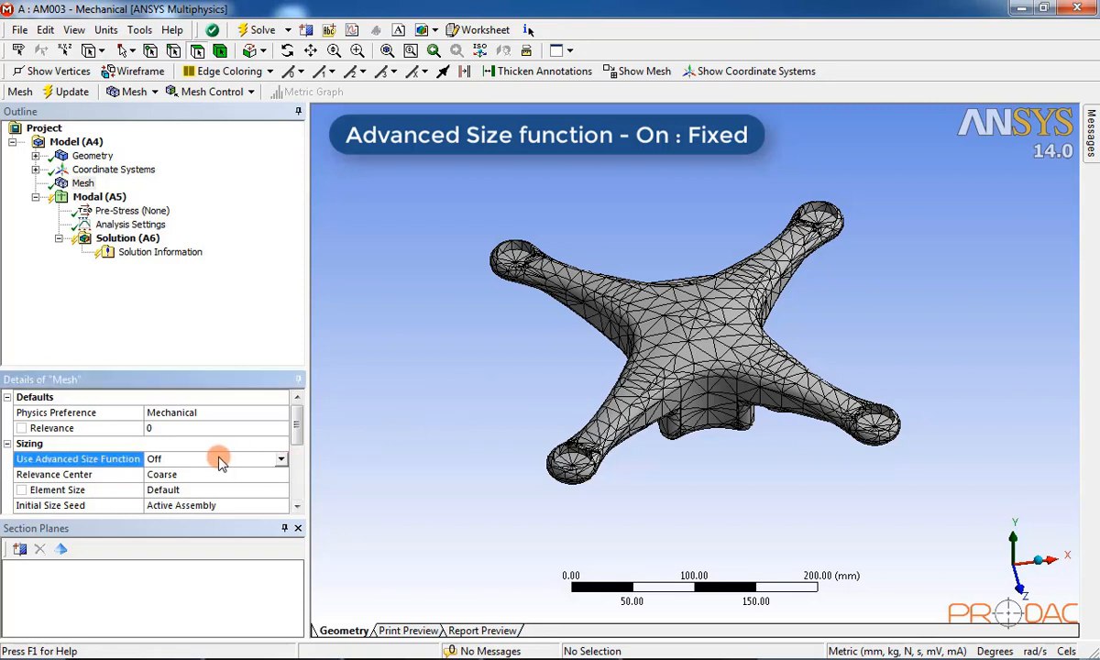
click(280, 460)
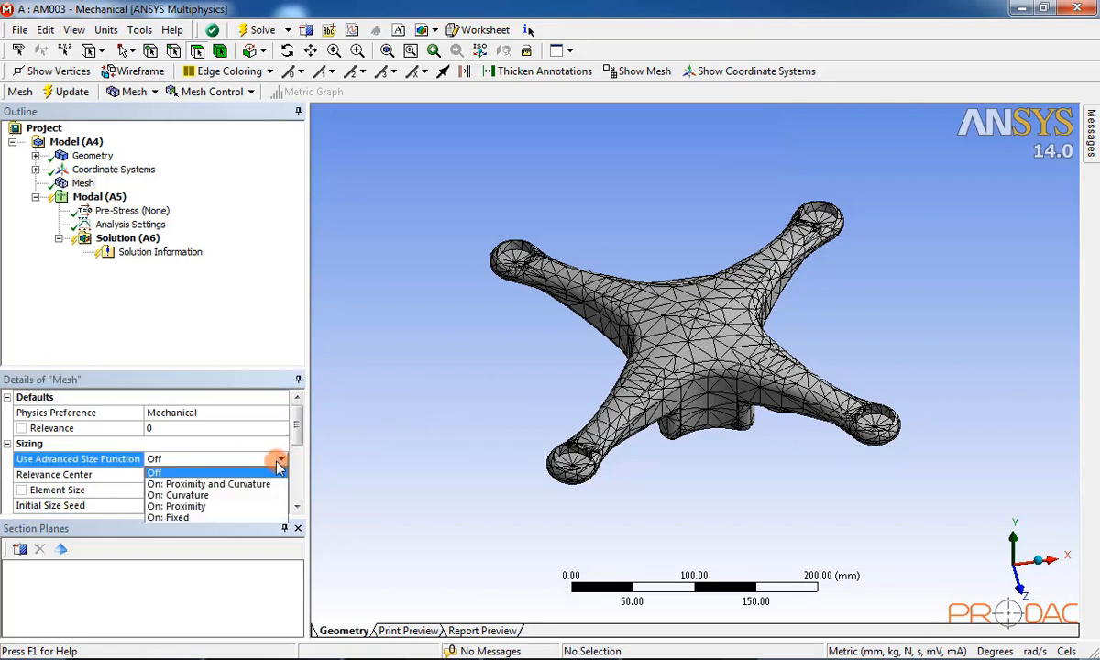
click(220, 518)
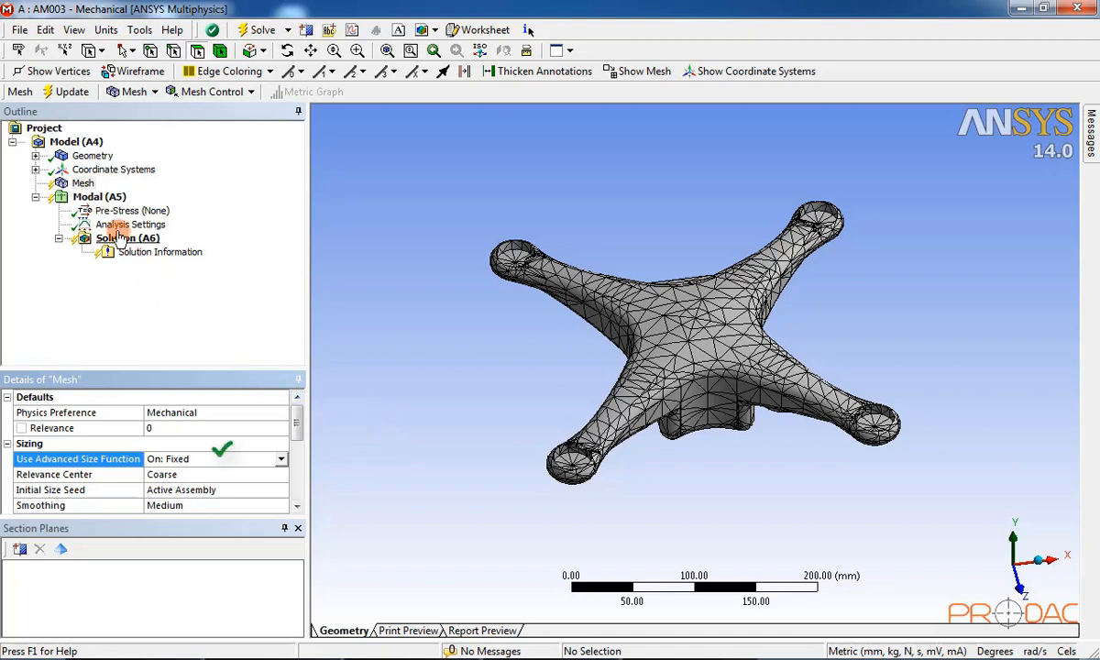
Step: Insert a Sizing control under Mesh and enable the Face selection filter
right_click(87, 186)
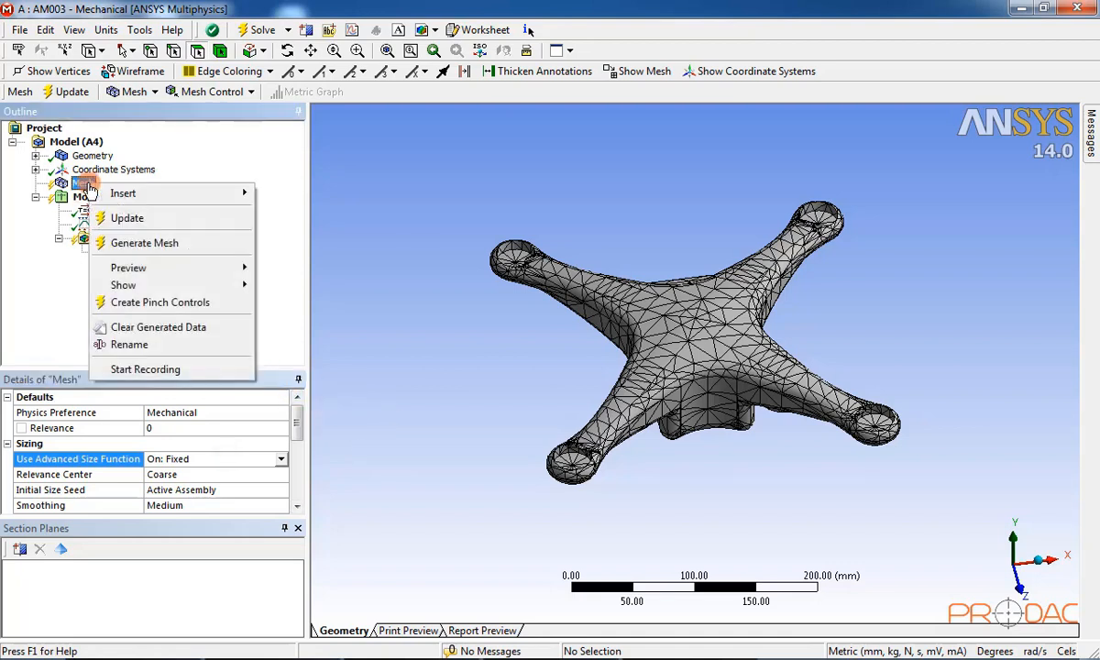
mouse_move(140, 188)
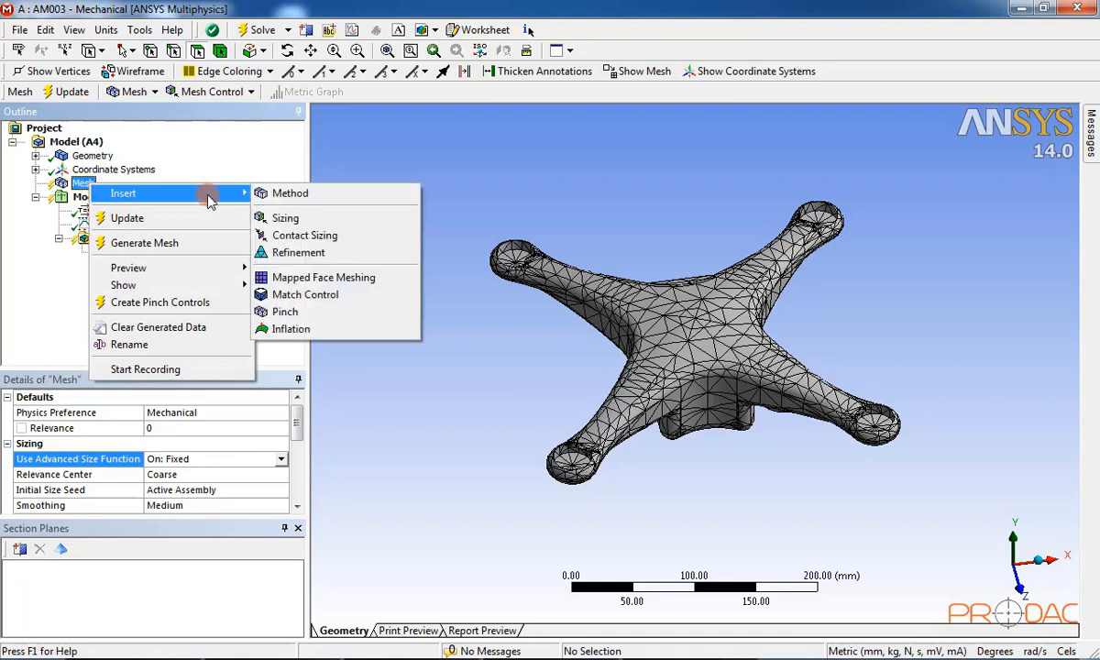
click(351, 223)
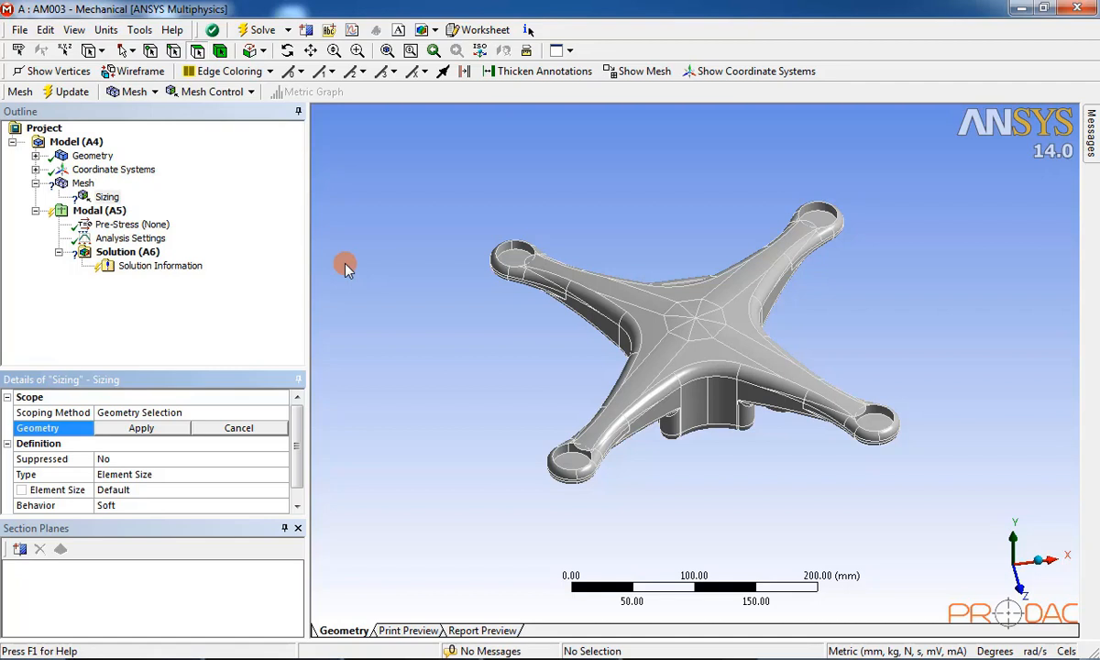
click(201, 51)
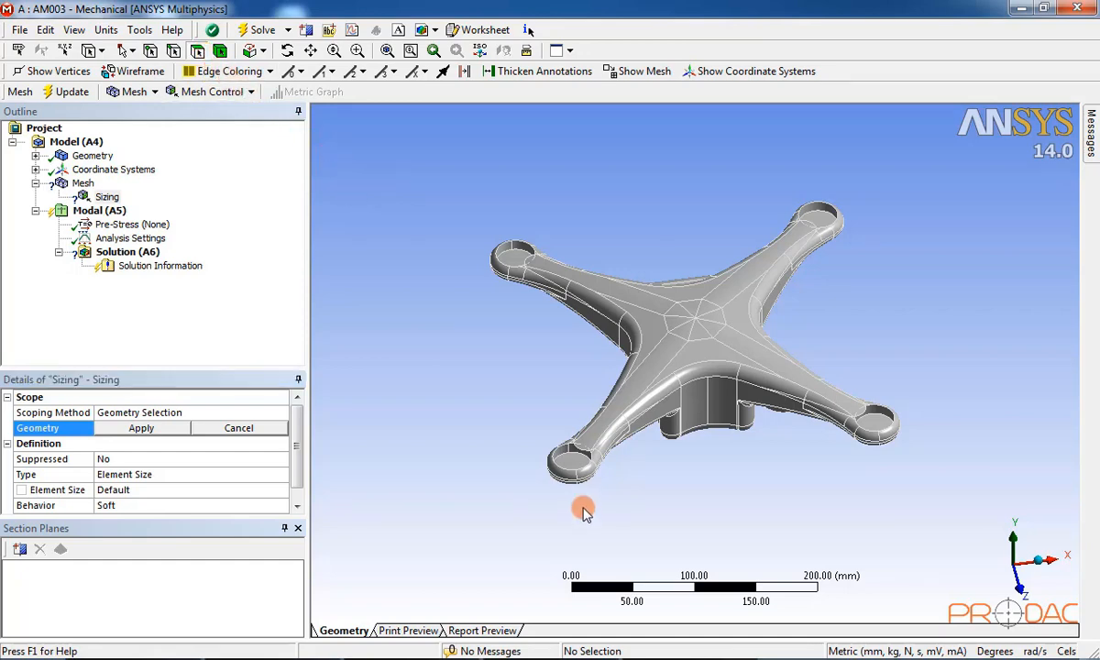
scroll(584, 505, up, 3)
Step: Pick the arm end-ring faces and the fillet faces running along the first arm
middle_drag(526, 541, 544, 474)
click(484, 461)
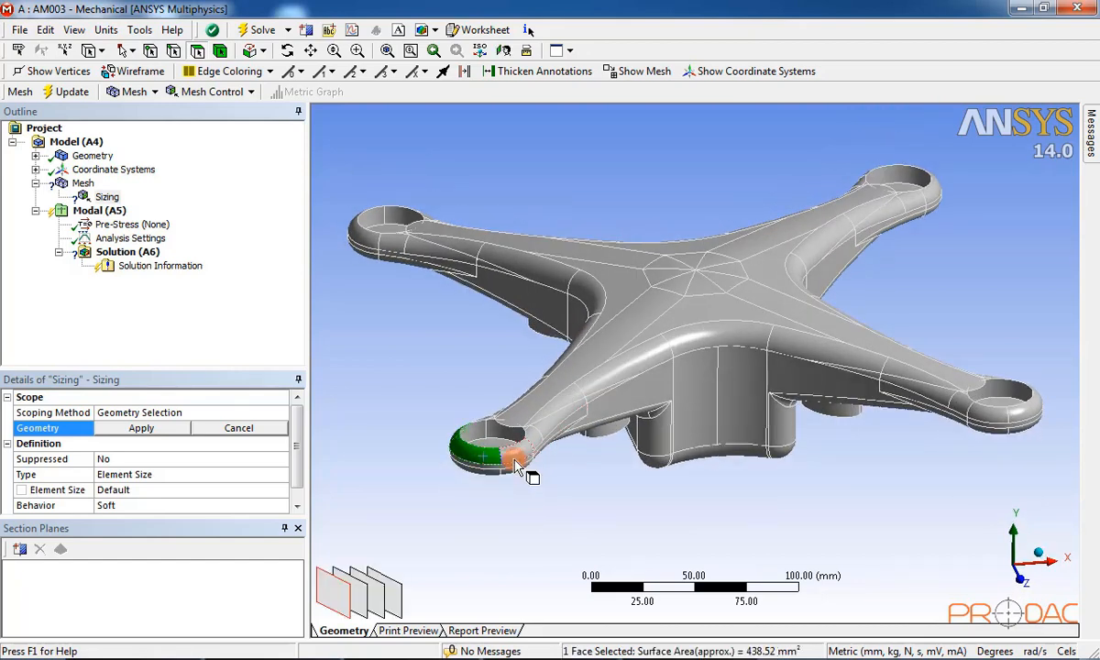
ctrl+click(525, 457)
ctrl+click(536, 442)
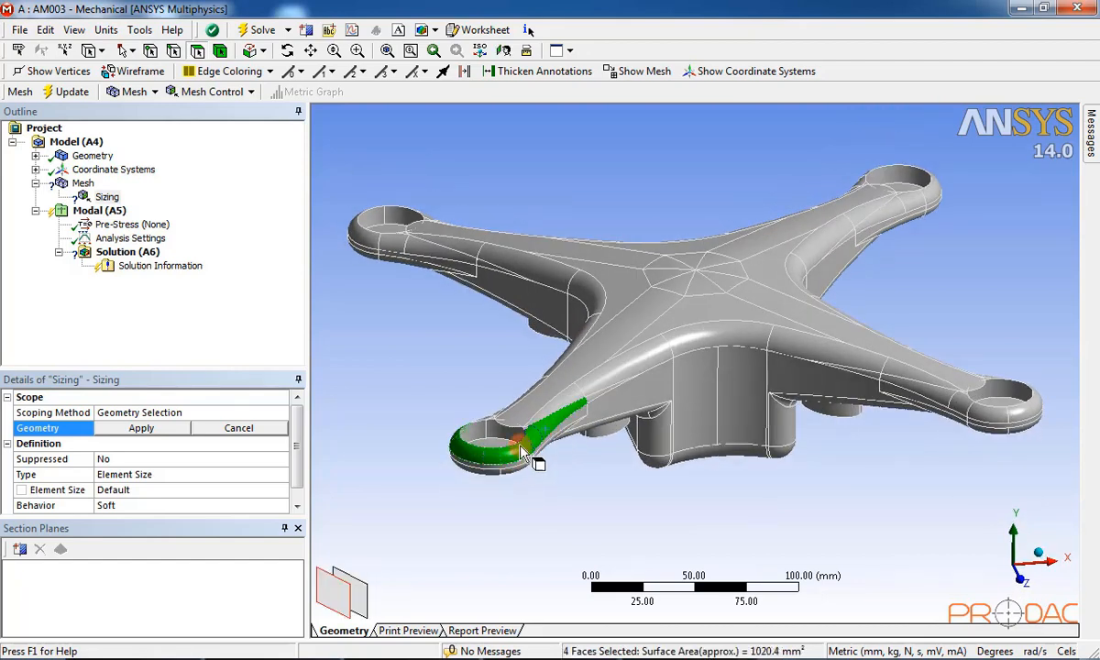
middle_drag(520, 448, 558, 451)
ctrl+click(529, 439)
ctrl+click(542, 432)
ctrl+click(552, 455)
ctrl+click(574, 423)
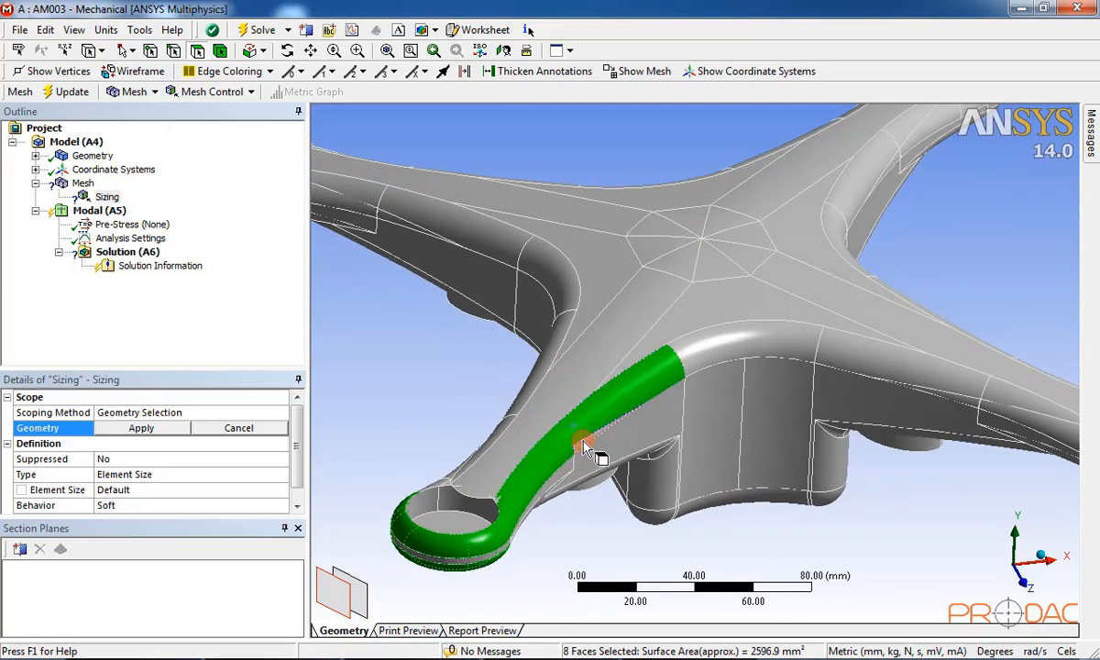
ctrl+click(692, 360)
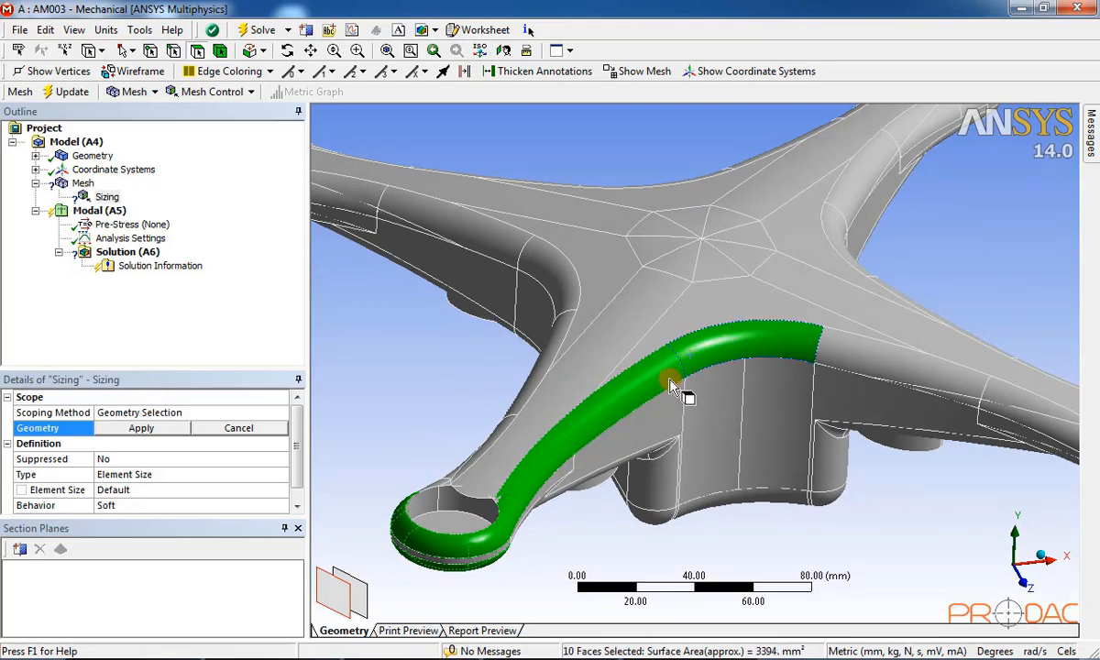
middle_drag(566, 444, 660, 447)
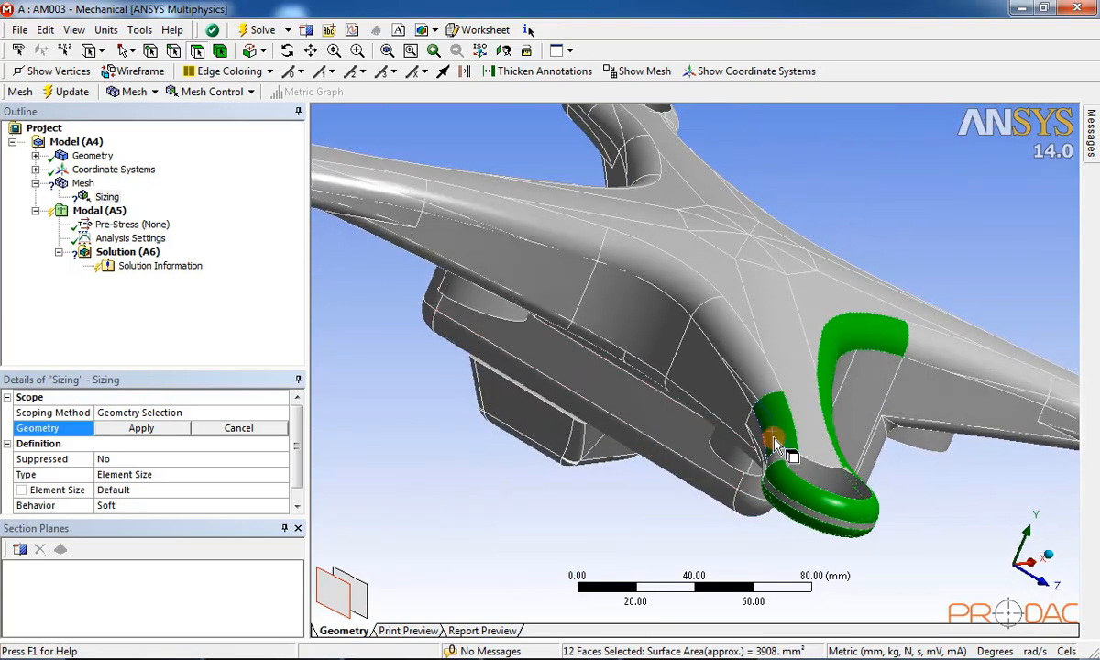
mouse_move(775, 447)
middle_down()
mouse_move(846, 399)
mouse_move(933, 385)
mouse_move(956, 406)
mouse_move(933, 381)
mouse_move(754, 417)
mouse_move(1012, 177)
mouse_move(653, 251)
mouse_move(437, 159)
middle_up()
ctrl+click(503, 249)
middle_drag(503, 249, 654, 249)
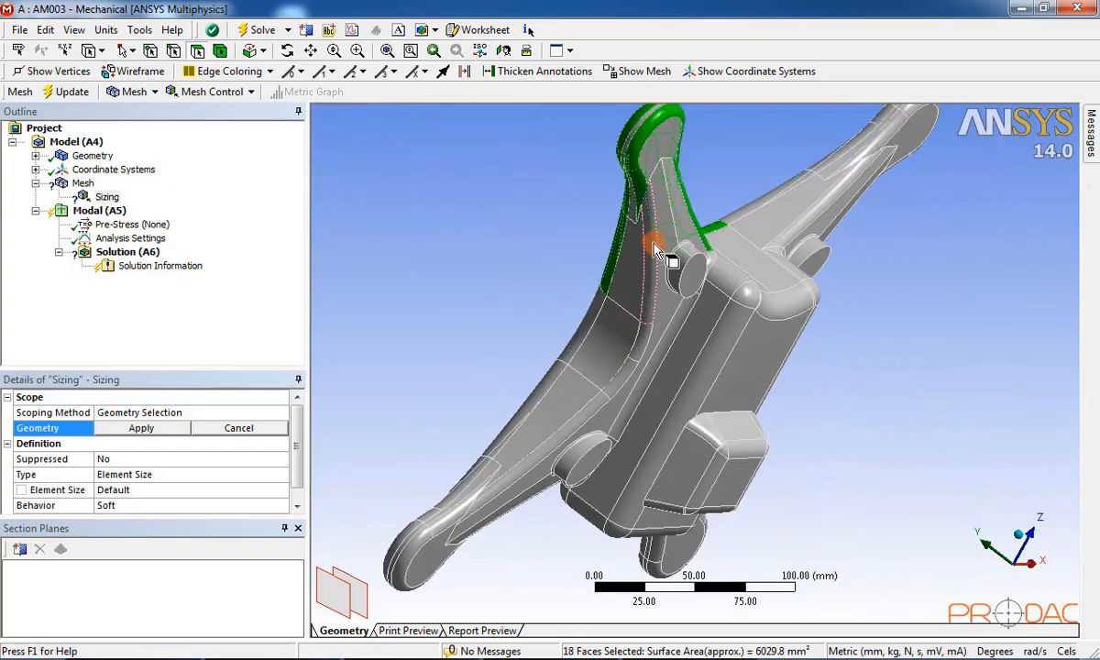
mouse_move(654, 250)
ctrl+mouse_down()
mouse_move(641, 359)
mouse_move(601, 376)
ctrl+mouse_up()
ctrl+drag(550, 412, 415, 559)
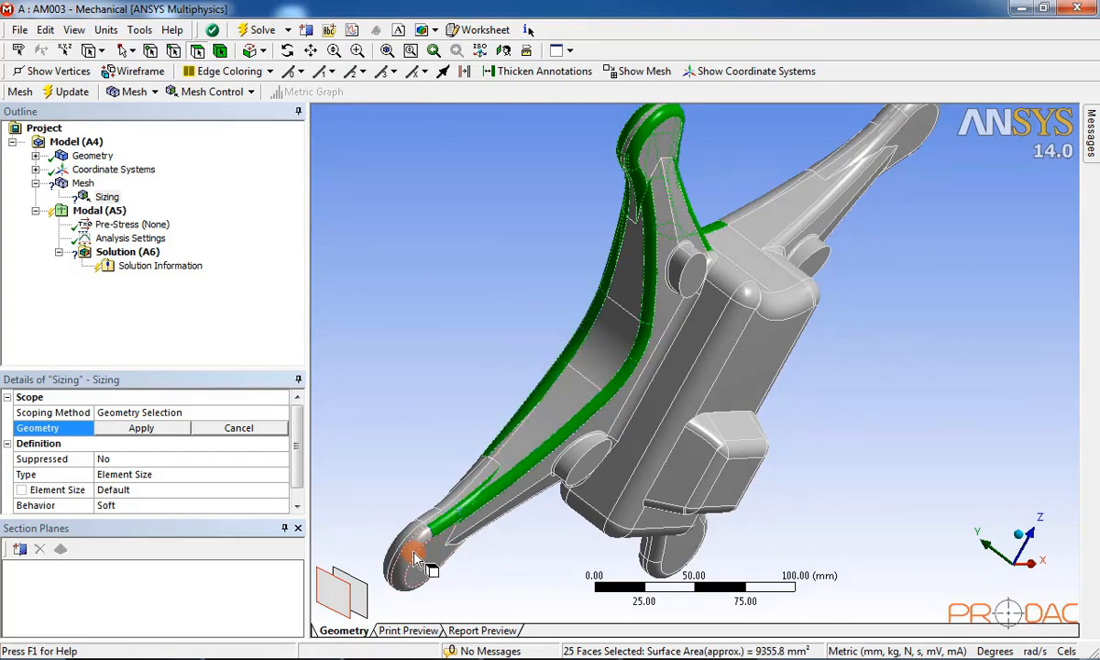
ctrl+drag(444, 499, 499, 479)
middle_drag(499, 478, 612, 342)
ctrl+click(649, 473)
ctrl+click(651, 471)
ctrl+click(474, 209)
middle_drag(474, 209, 585, 209)
ctrl+click(657, 288)
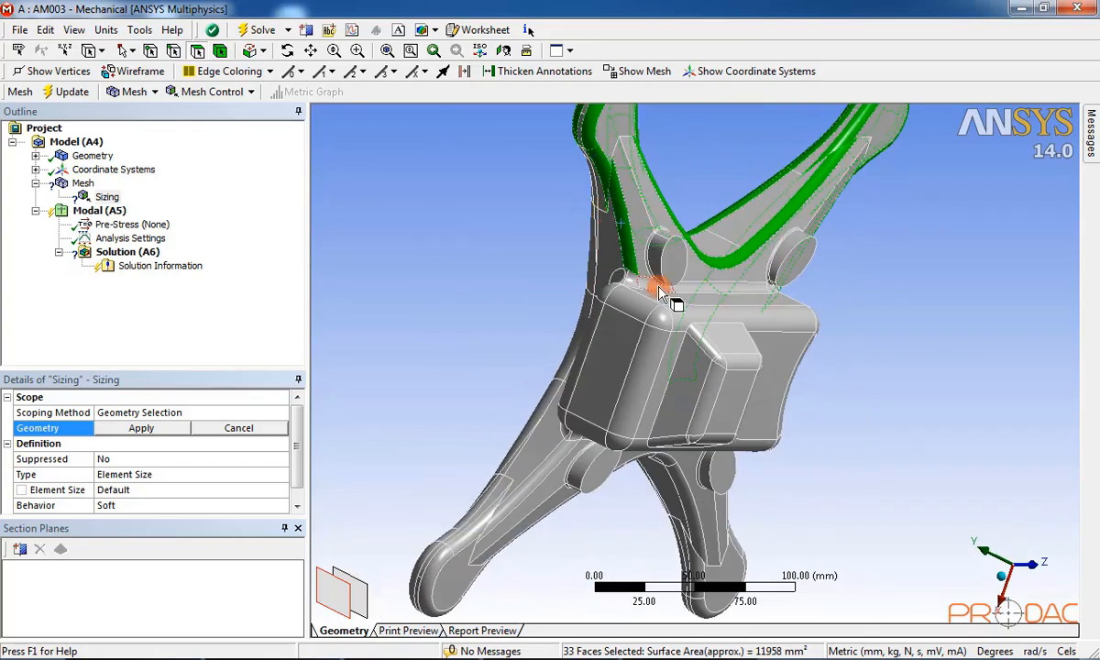
Step: Add further edge fillet faces seen from the side and top views
middle_drag(658, 289, 849, 331)
ctrl+drag(926, 316, 972, 317)
middle_drag(972, 316, 980, 248)
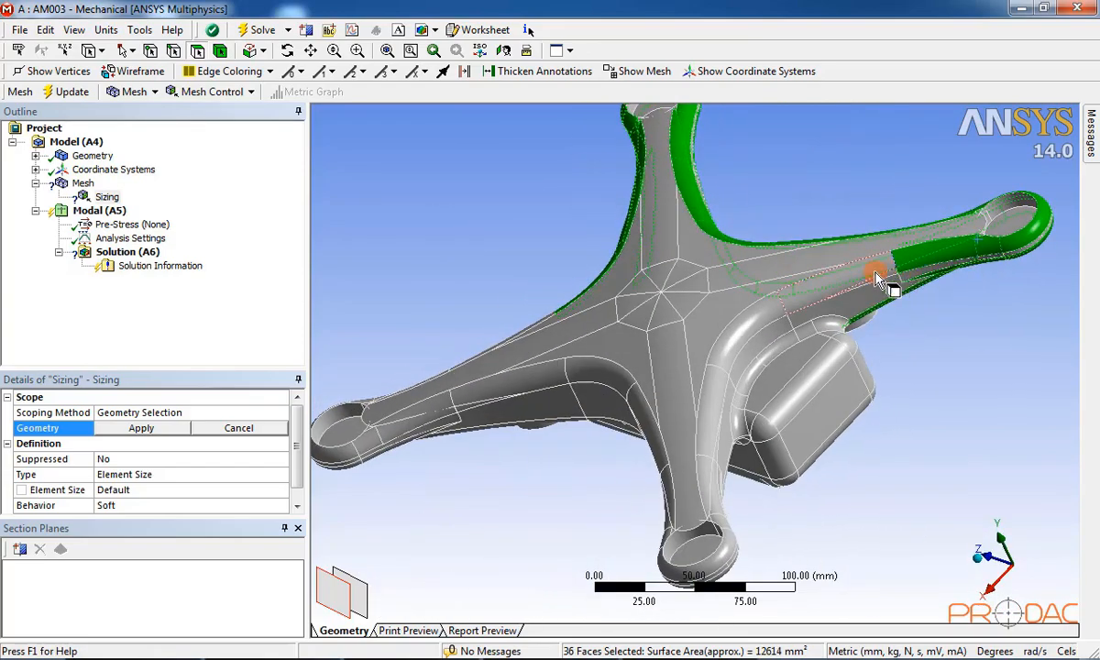
ctrl+click(878, 276)
mouse_move(758, 317)
ctrl+mouse_down()
mouse_move(727, 363)
mouse_move(710, 499)
ctrl+mouse_up()
middle_drag(710, 502, 623, 455)
ctrl+drag(587, 445, 555, 458)
middle_drag(588, 501, 939, 336)
ctrl+click(908, 264)
ctrl+click(827, 292)
mouse_move(828, 292)
ctrl+mouse_down()
mouse_move(684, 263)
mouse_move(612, 183)
ctrl+mouse_up()
middle_drag(612, 183, 775, 424)
mouse_move(775, 424)
ctrl+mouse_down()
mouse_move(875, 495)
mouse_move(839, 473)
ctrl+mouse_up()
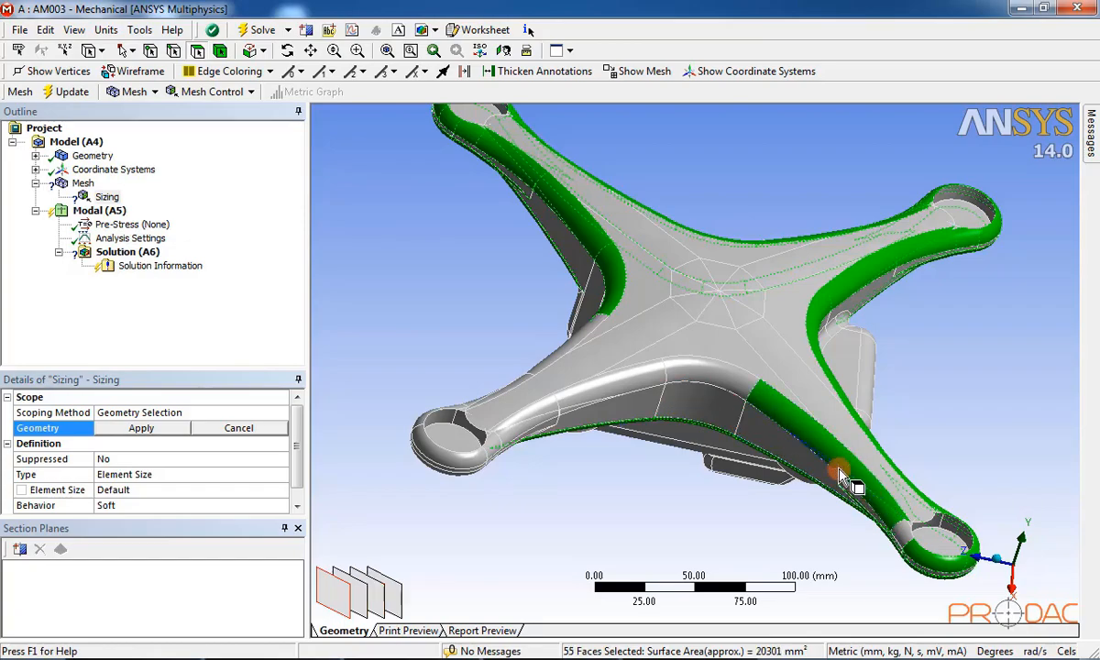
ctrl+click(894, 522)
middle_drag(895, 521, 809, 495)
mouse_move(644, 383)
ctrl+mouse_down()
mouse_move(515, 358)
mouse_move(385, 369)
mouse_move(462, 362)
ctrl+mouse_up()
middle_drag(462, 362, 481, 263)
Step: Add the fillet faces on the left and right arms
ctrl+click(412, 292)
middle_drag(413, 291, 587, 315)
ctrl+click(452, 289)
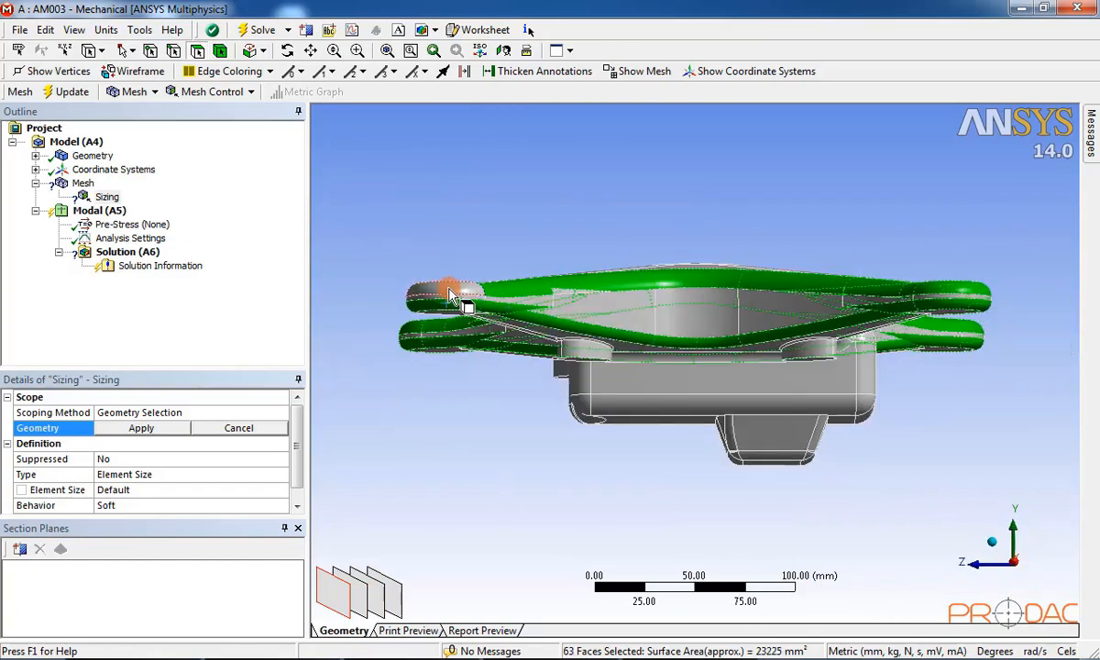
ctrl+click(942, 230)
middle_drag(452, 289, 946, 403)
ctrl+click(889, 220)
ctrl+click(947, 439)
ctrl+click(940, 437)
ctrl+click(896, 414)
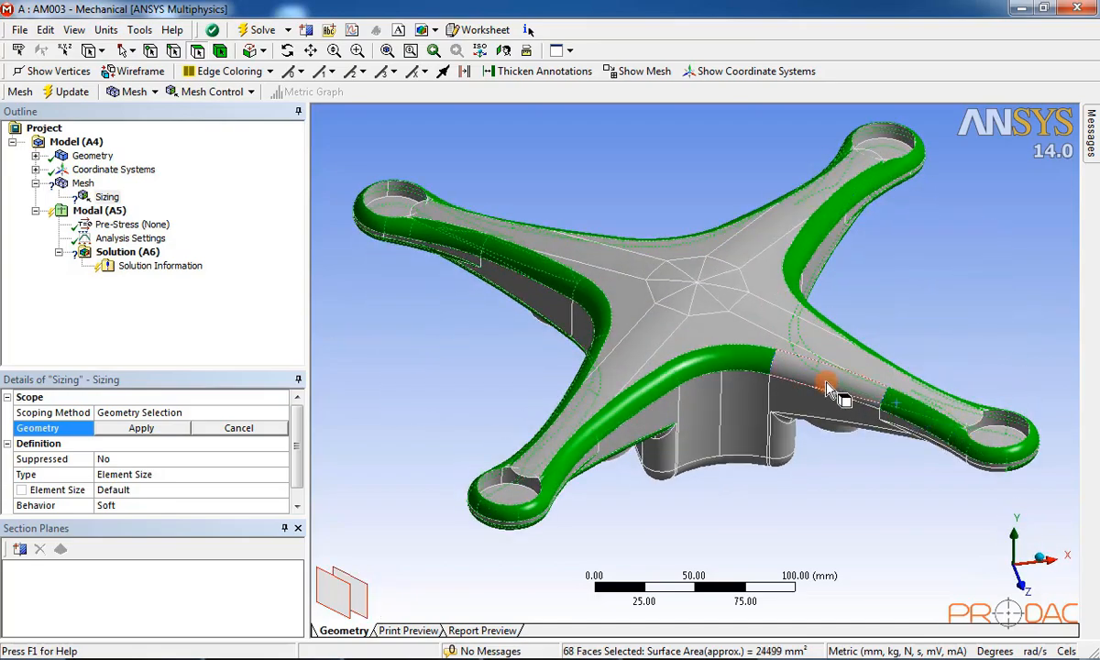
ctrl+click(825, 383)
middle_drag(825, 383, 792, 287)
Step: Add the underside, corner, sliver and long side body fillets, plus the upper-right hole fillet
ctrl+click(953, 239)
ctrl+click(940, 244)
ctrl+click(931, 257)
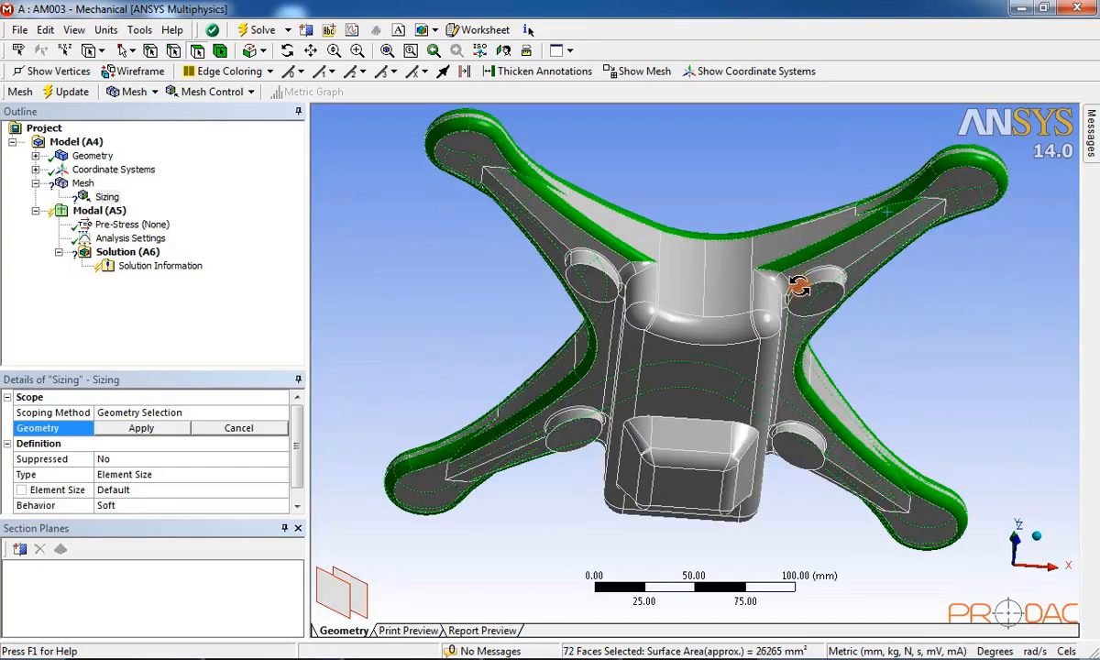
ctrl+click(781, 282)
scroll(784, 280, up, 2)
ctrl+click(809, 228)
ctrl+click(818, 288)
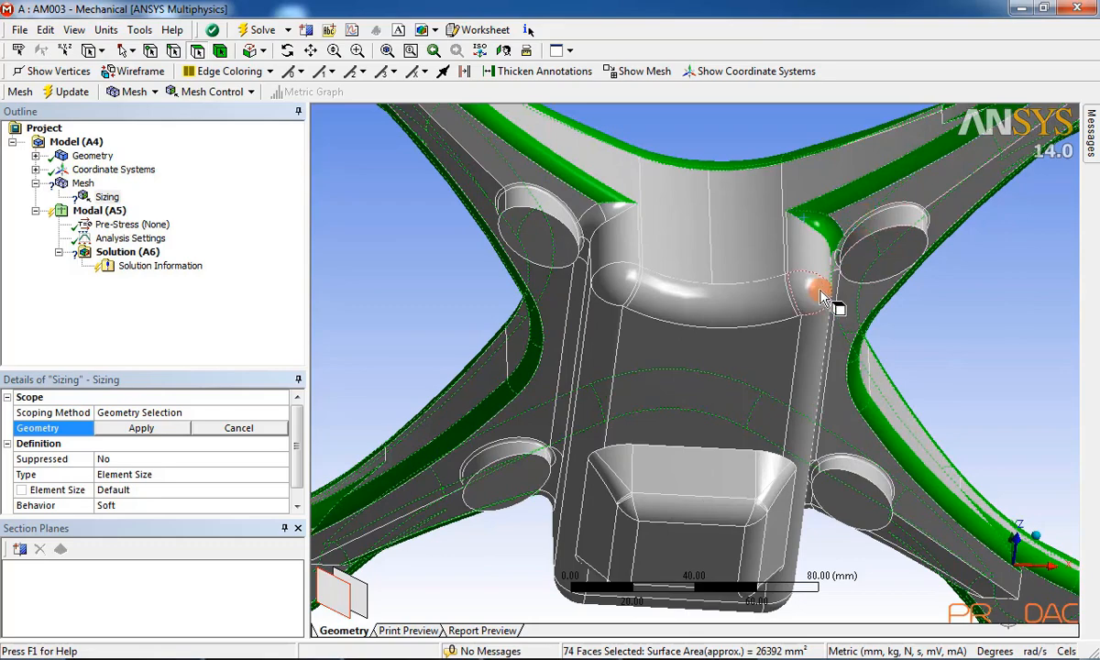
ctrl+click(793, 293)
ctrl+click(634, 287)
ctrl+click(618, 317)
ctrl+click(806, 334)
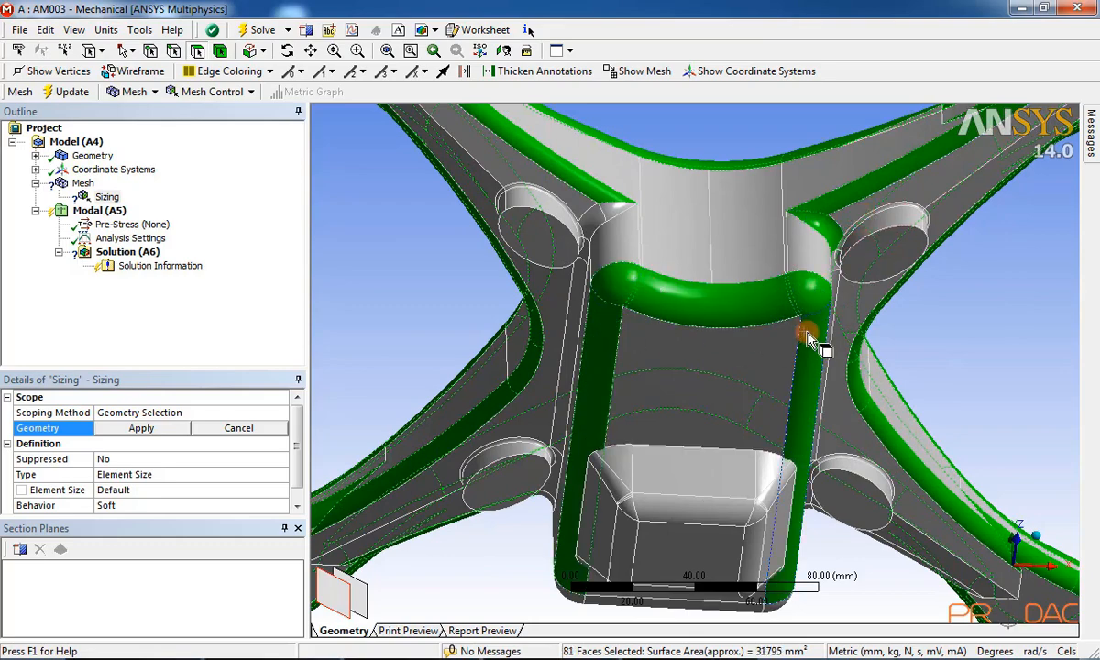
ctrl+click(877, 213)
middle_drag(958, 249, 904, 178)
ctrl+click(836, 211)
middle_drag(836, 211, 775, 257)
Step: Add the fillet faces along the right edge and around the right boss
ctrl+click(833, 203)
ctrl+click(773, 258)
ctrl+click(768, 246)
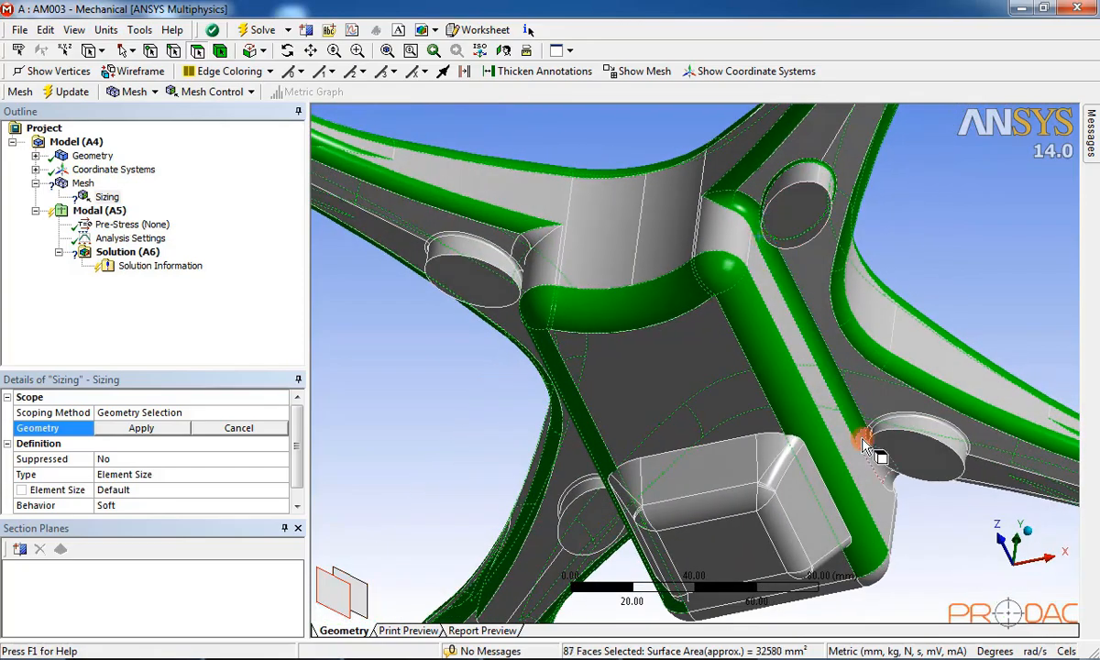
ctrl+click(865, 445)
ctrl+click(889, 480)
ctrl+click(884, 419)
ctrl+click(870, 435)
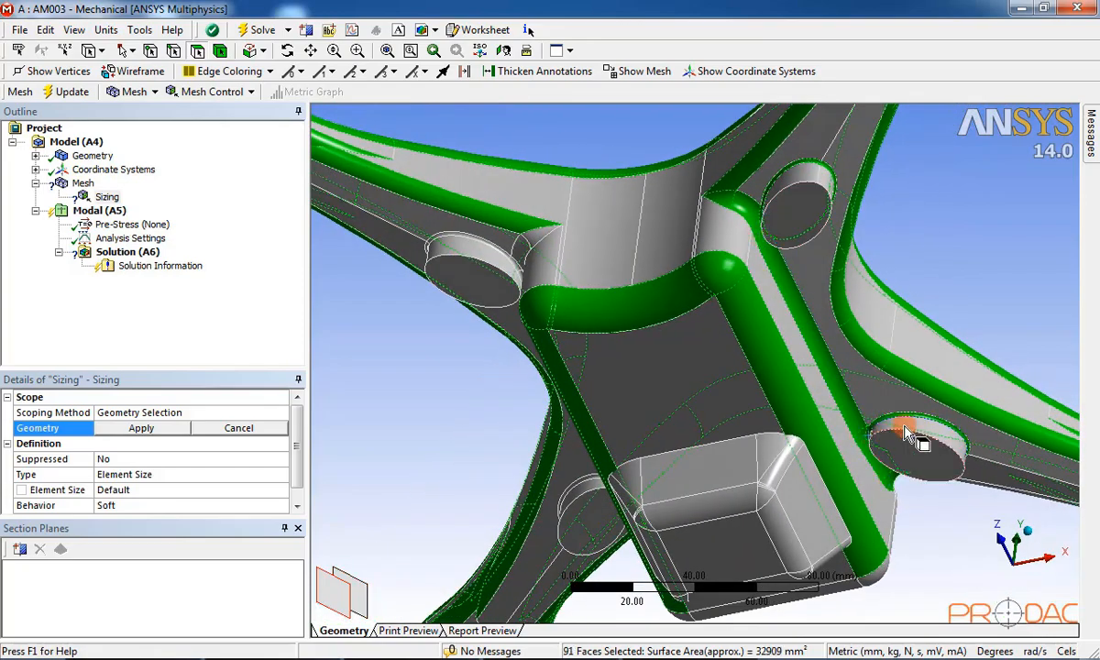
middle_drag(905, 429, 924, 333)
ctrl+click(943, 370)
middle_drag(948, 377, 842, 326)
ctrl+click(903, 442)
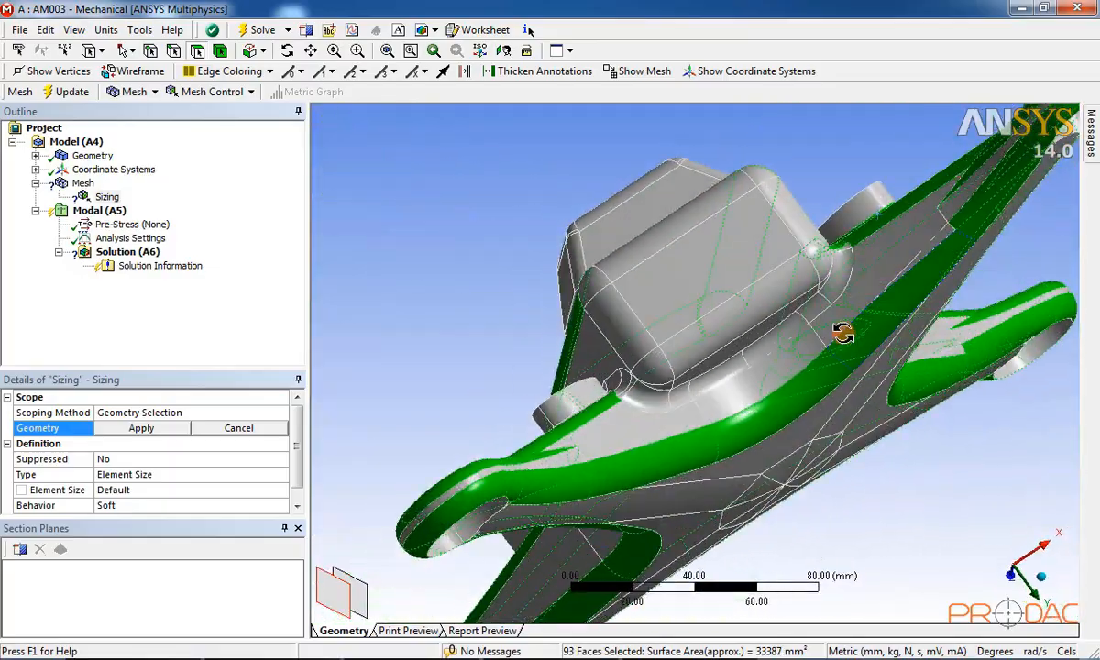
ctrl+click(908, 240)
Step: Add the narrow faces and fillets beside the body and around the upper-right boss
middle_drag(948, 238, 756, 289)
ctrl+click(874, 450)
ctrl+click(791, 293)
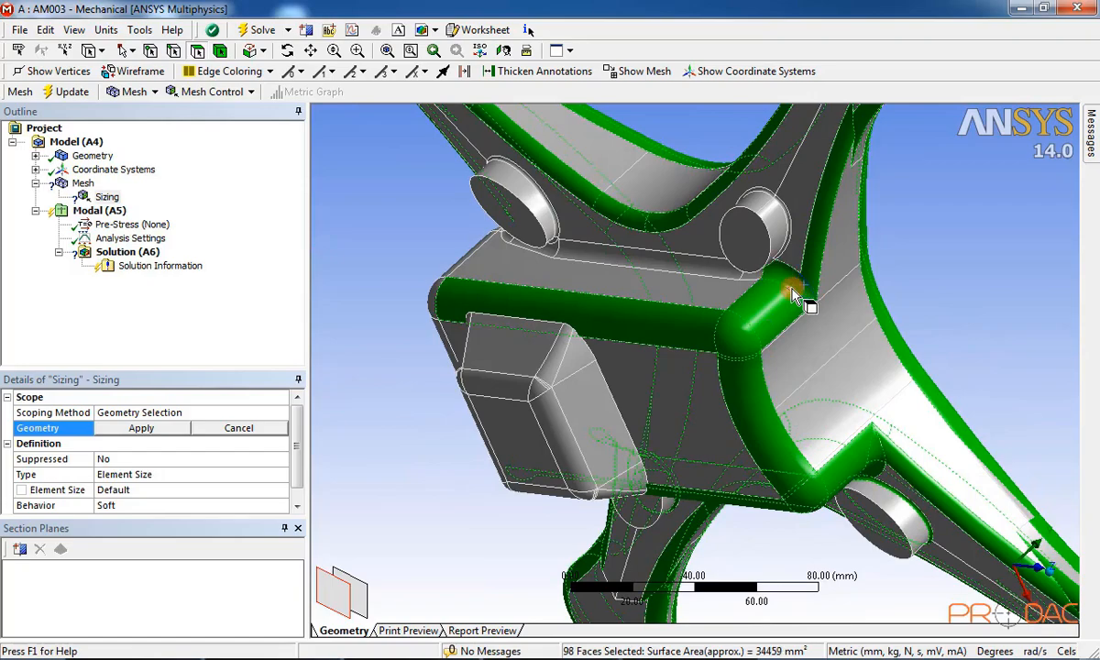
ctrl+click(788, 220)
ctrl+click(768, 192)
middle_drag(768, 193, 889, 244)
middle_drag(871, 304, 901, 330)
ctrl+click(878, 314)
ctrl+click(852, 307)
ctrl+click(595, 260)
ctrl+click(555, 248)
middle_drag(555, 248, 674, 319)
ctrl+click(615, 235)
ctrl+click(600, 250)
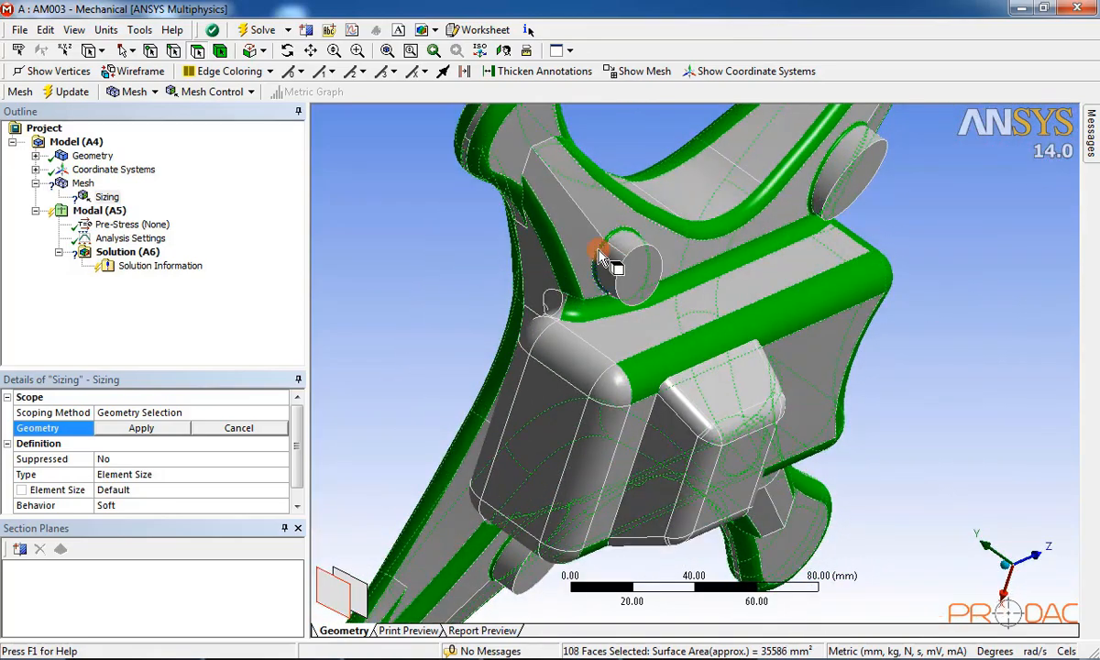
middle_drag(599, 251, 569, 361)
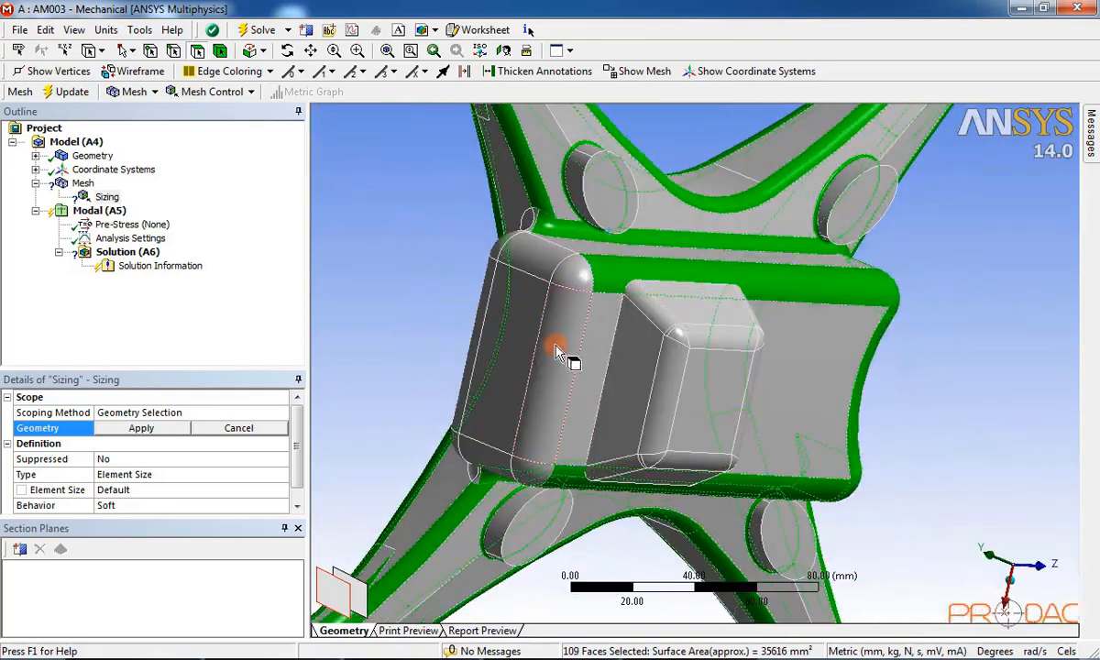
ctrl+click(573, 319)
ctrl+click(728, 321)
middle_drag(573, 313, 863, 322)
ctrl+click(722, 347)
Step: Add the remaining nearby fillets, the lower block's fillets and a sliver fillet face
scroll(704, 278, up, 4)
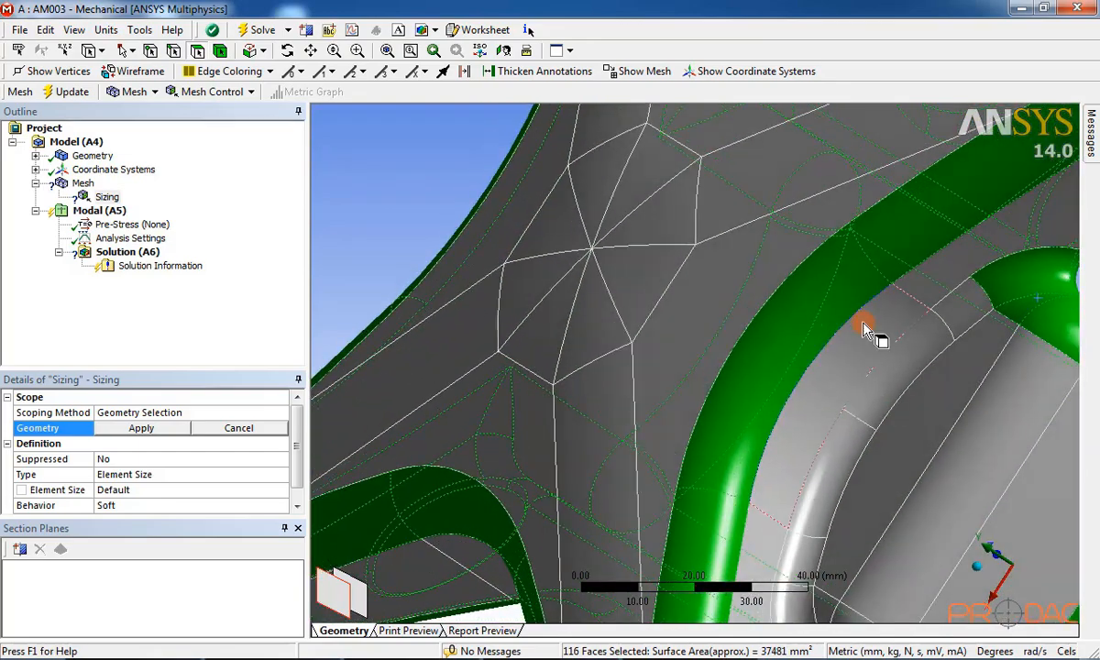
ctrl+click(944, 314)
ctrl+click(882, 380)
ctrl+click(860, 449)
middle_drag(859, 449, 834, 392)
ctrl+click(587, 356)
mouse_move(833, 392)
ctrl+mouse_down()
mouse_move(845, 428)
mouse_move(833, 464)
ctrl+mouse_up()
middle_drag(833, 463, 589, 322)
ctrl+click(813, 383)
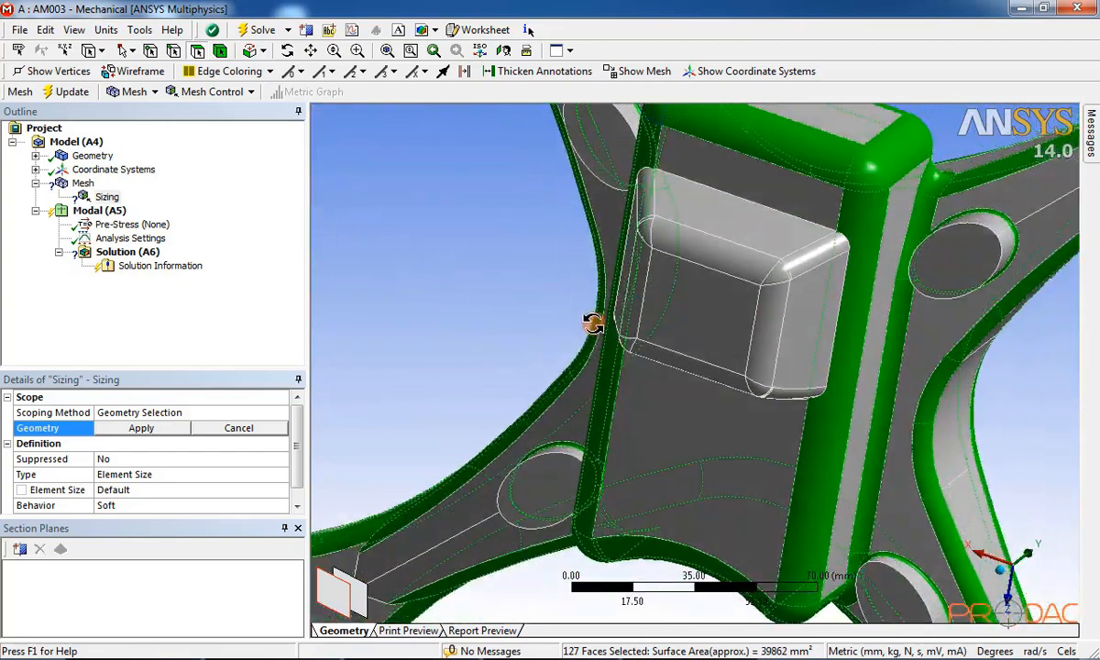
ctrl+click(747, 304)
ctrl+click(785, 272)
scroll(785, 272, up, 3)
ctrl+click(850, 201)
ctrl+click(856, 414)
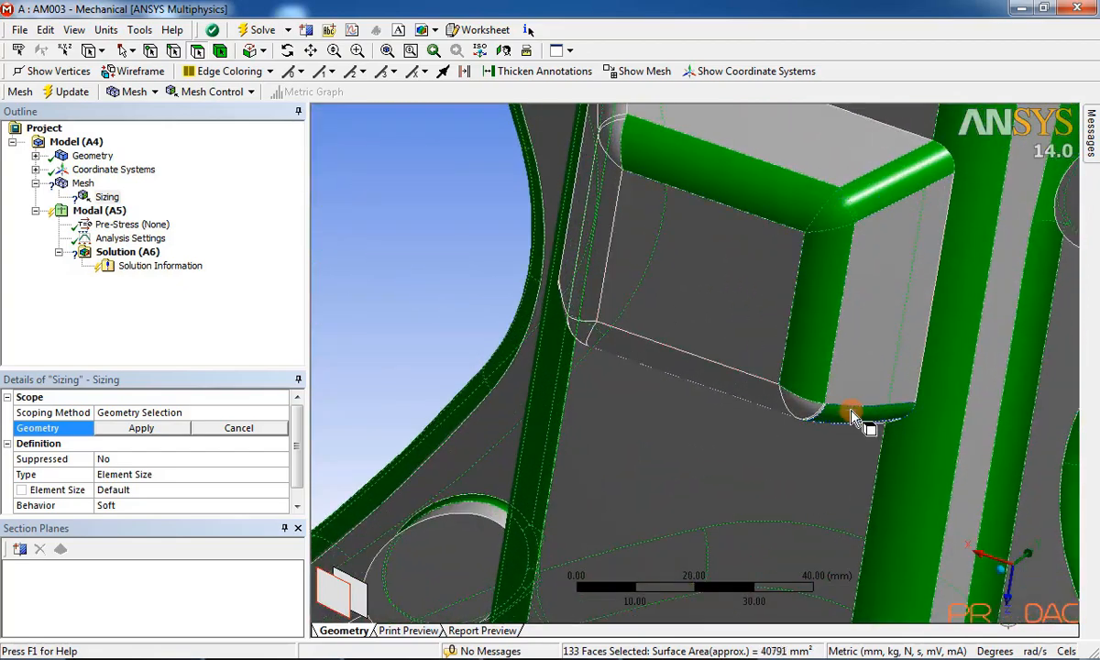
ctrl+click(803, 406)
ctrl+click(712, 386)
middle_drag(712, 386, 880, 229)
ctrl+click(903, 206)
Step: Add the pocket's left fillet, corner, thin sliver and diagonal fillet faces, reaching 145 faces
scroll(927, 191, up, 2)
scroll(929, 192, down, 1)
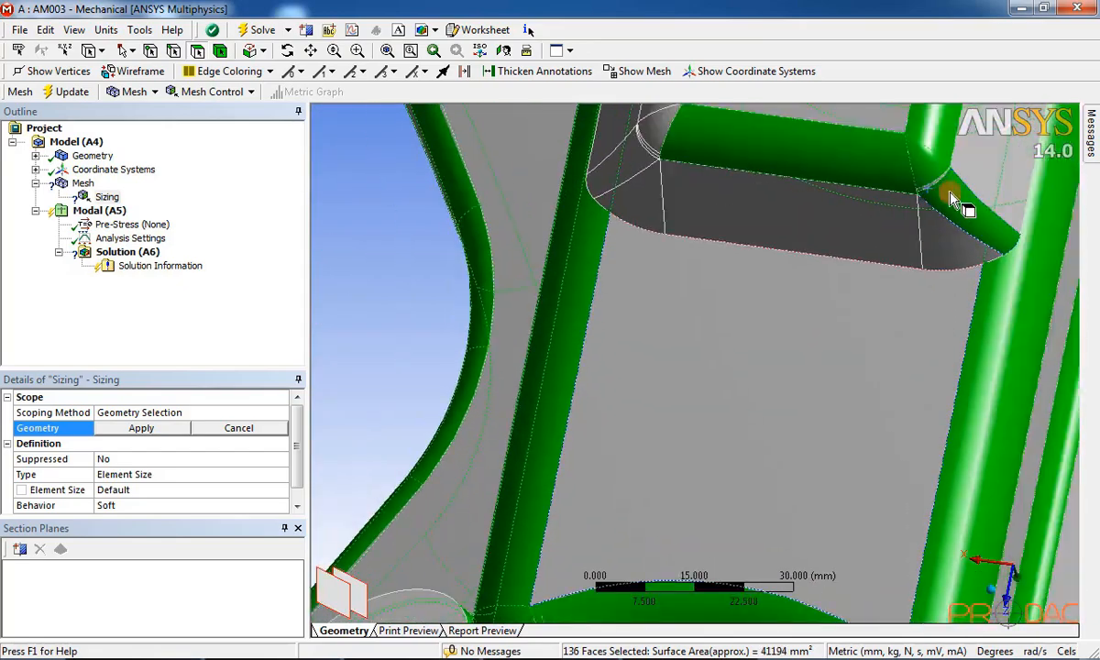
middle_drag(942, 183, 941, 341)
ctrl+click(750, 193)
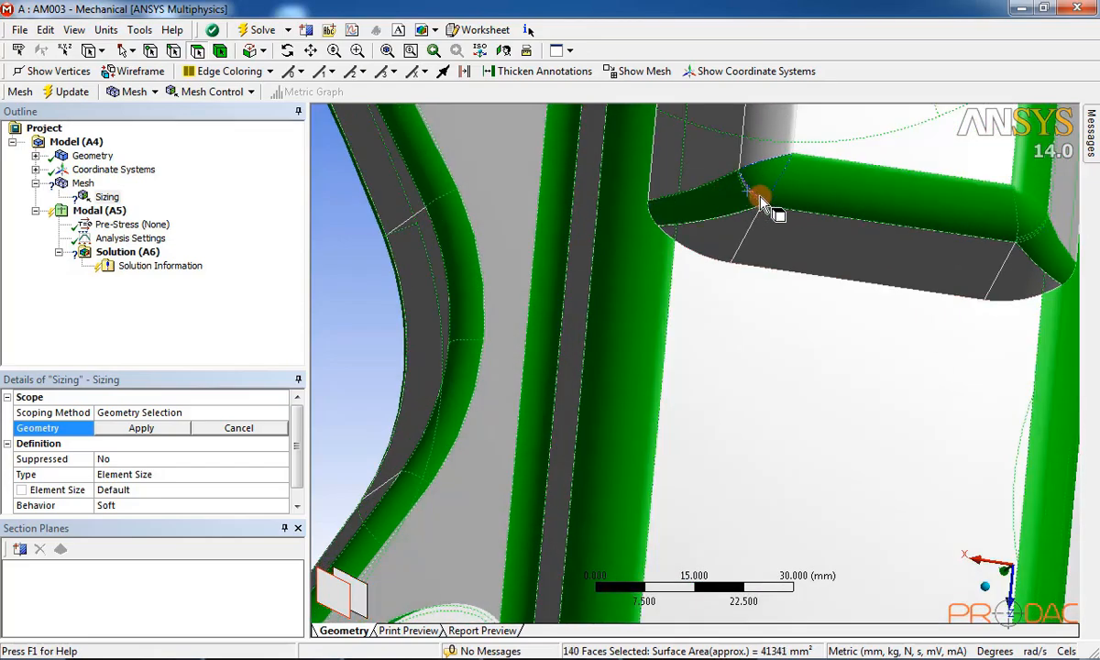
ctrl+click(760, 197)
scroll(723, 317, down, 2)
ctrl+click(746, 166)
scroll(718, 357, down, 4)
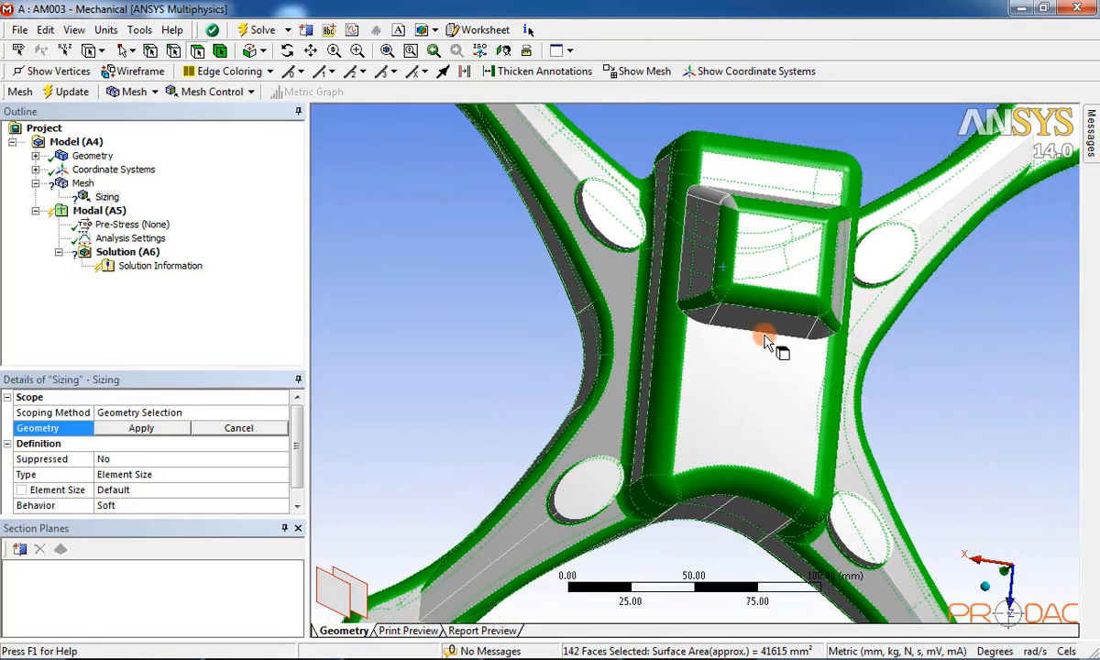
middle_drag(765, 324, 767, 378)
scroll(736, 262, up, 4)
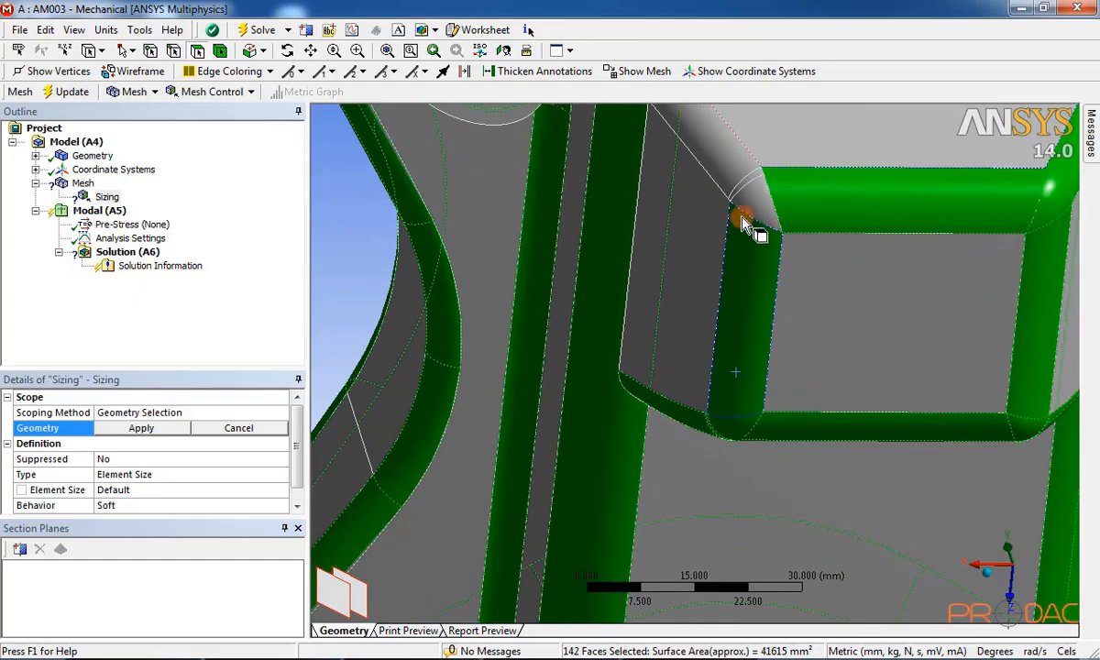
ctrl+click(754, 191)
ctrl+click(750, 178)
ctrl+click(732, 154)
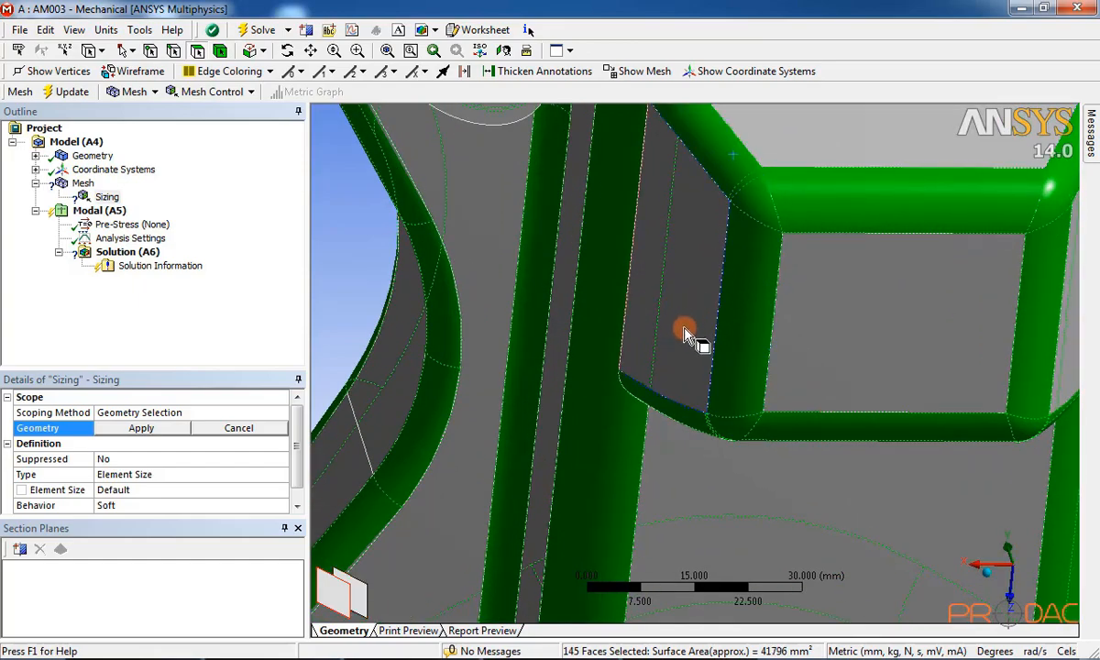
scroll(686, 331, down, 3)
middle_drag(691, 326, 591, 167)
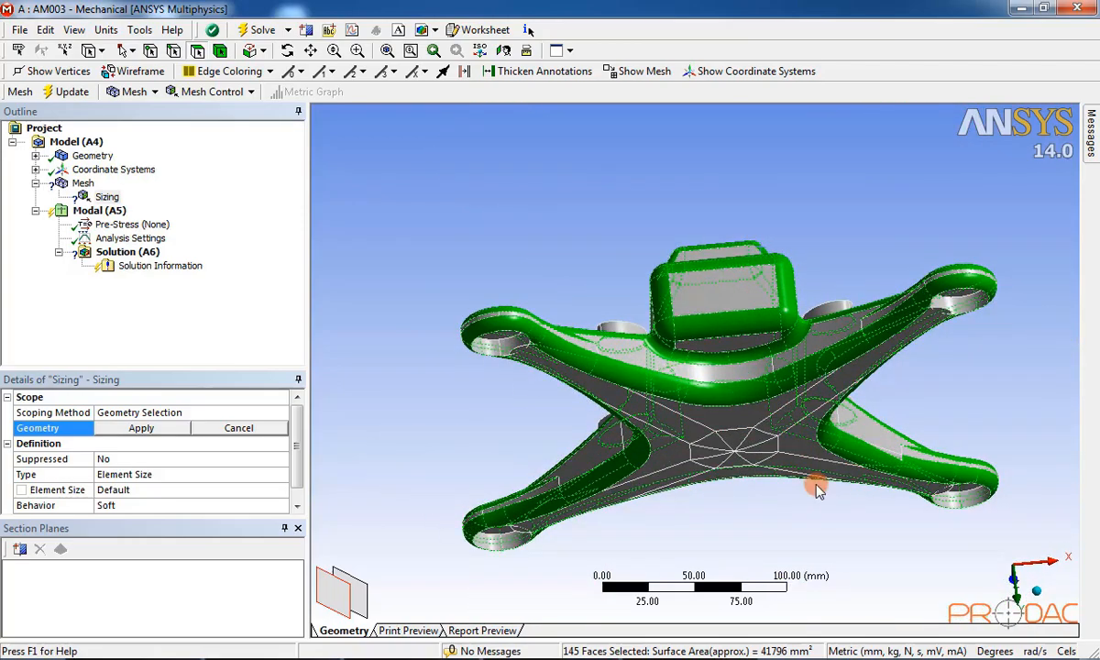
middle_drag(819, 490, 757, 223)
middle_drag(819, 385, 755, 442)
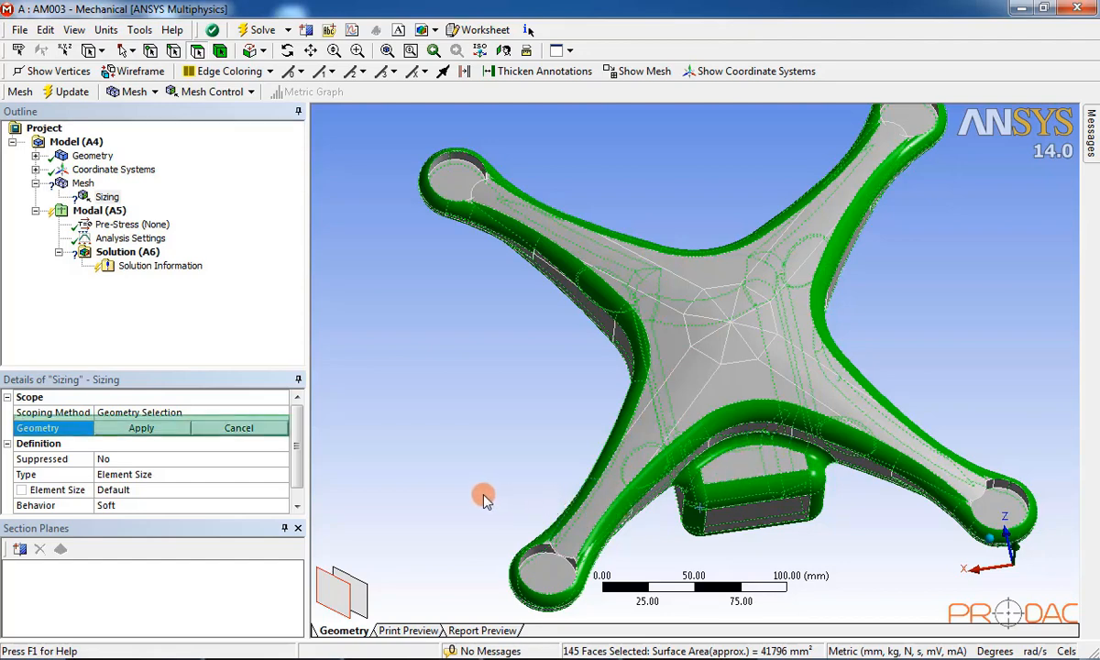
Step: Scope the Face Sizing to the 145 selected faces with 1.5 mm element size and 1.20 growth rate
click(142, 428)
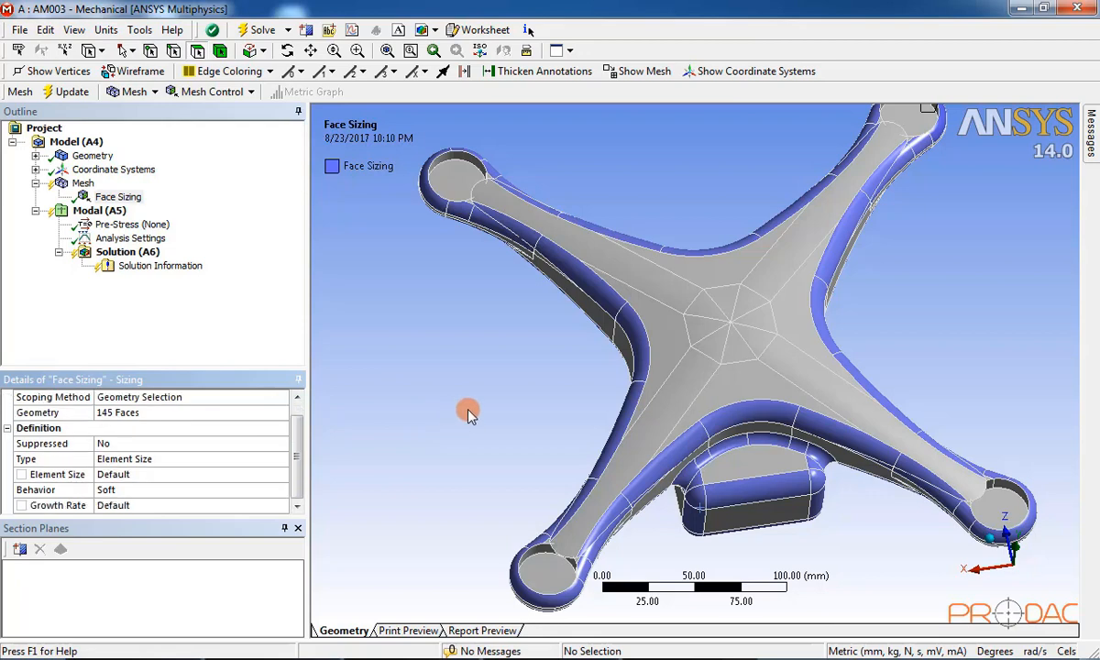
scroll(467, 415, down, 2)
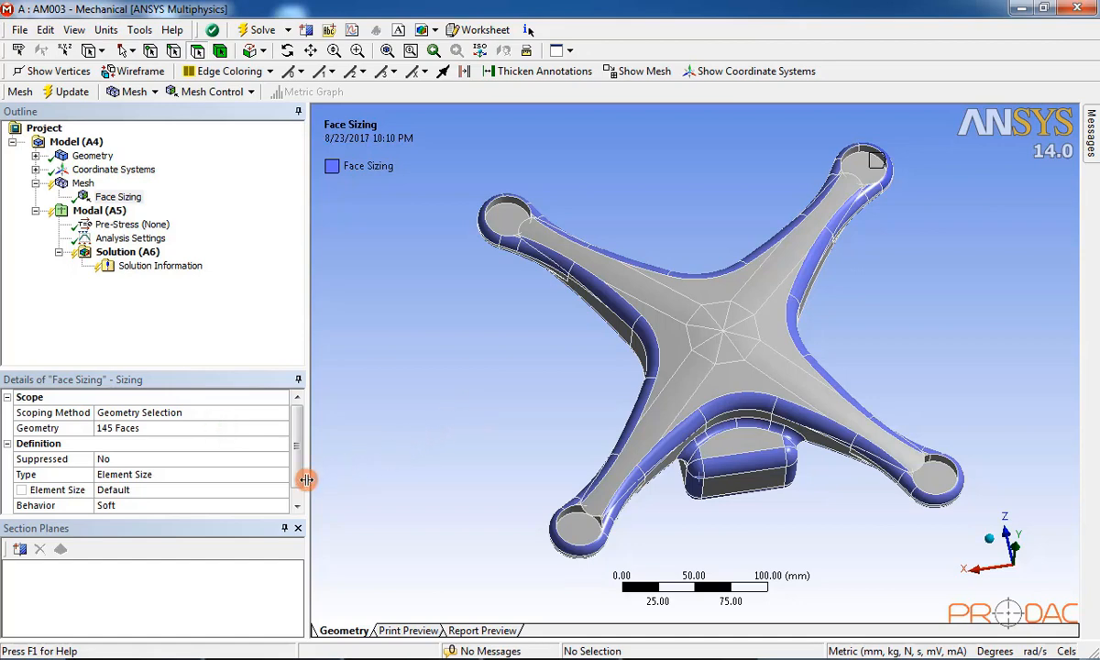
click(190, 491)
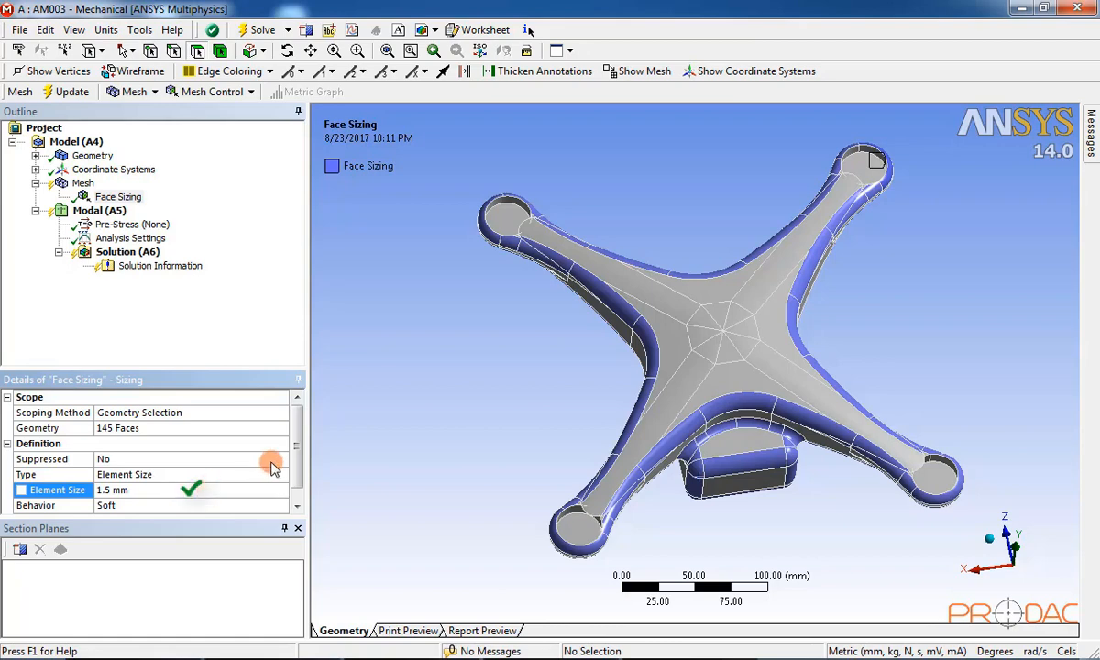
drag(298, 449, 297, 464)
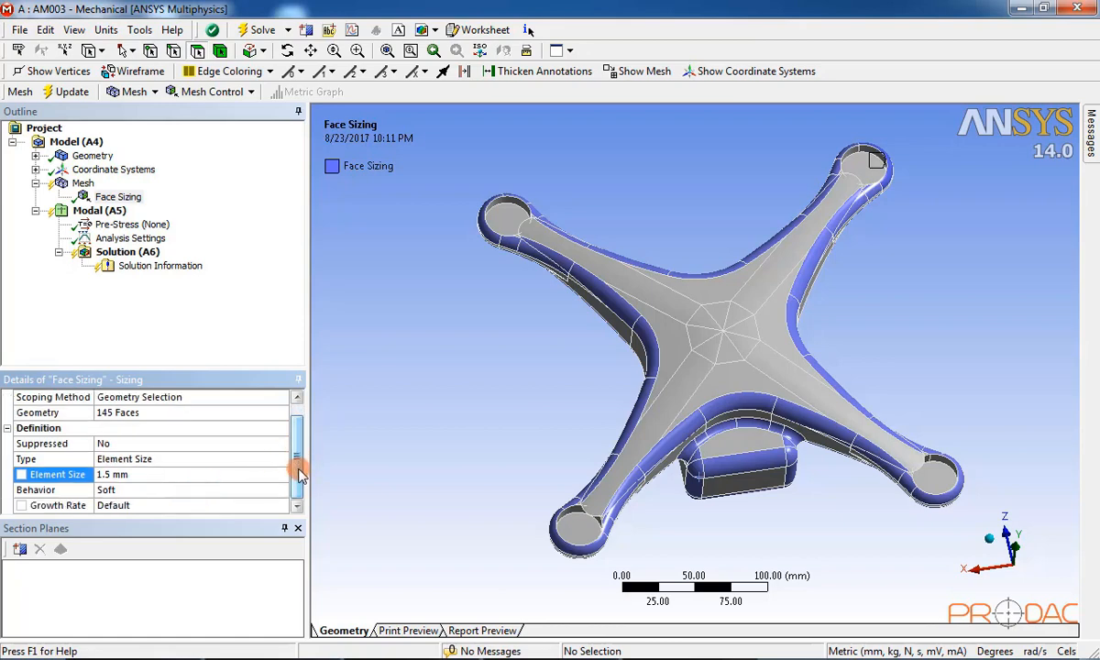
click(238, 504)
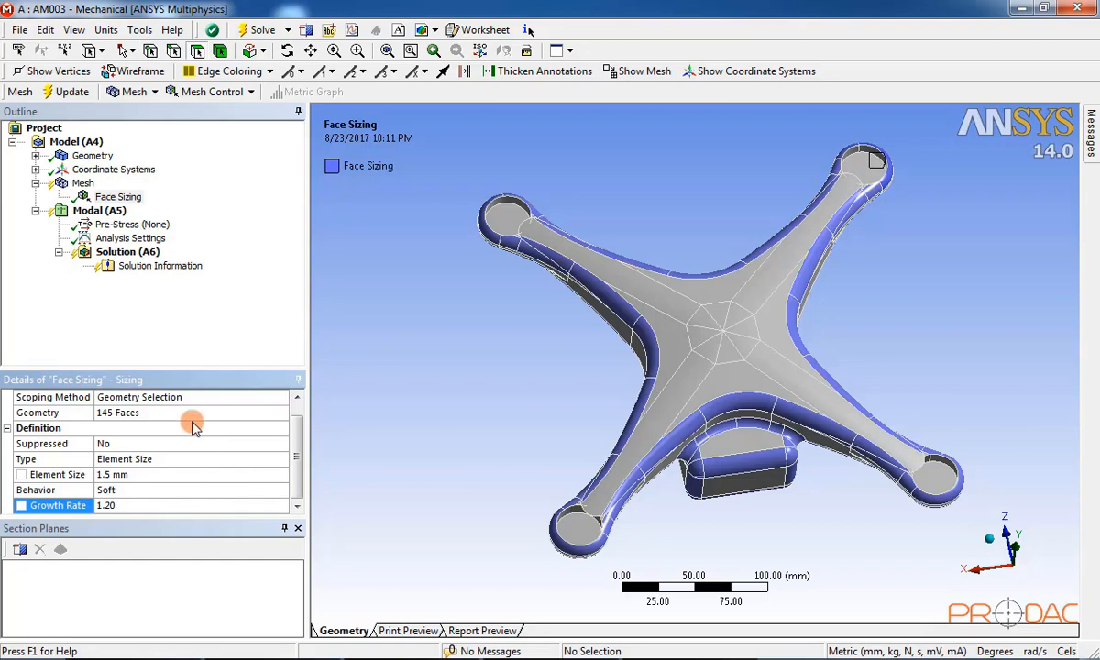
click(85, 184)
Step: Generate the drone frame mesh with the Fixed size function and the 1.5 mm face sizing
right_click(91, 187)
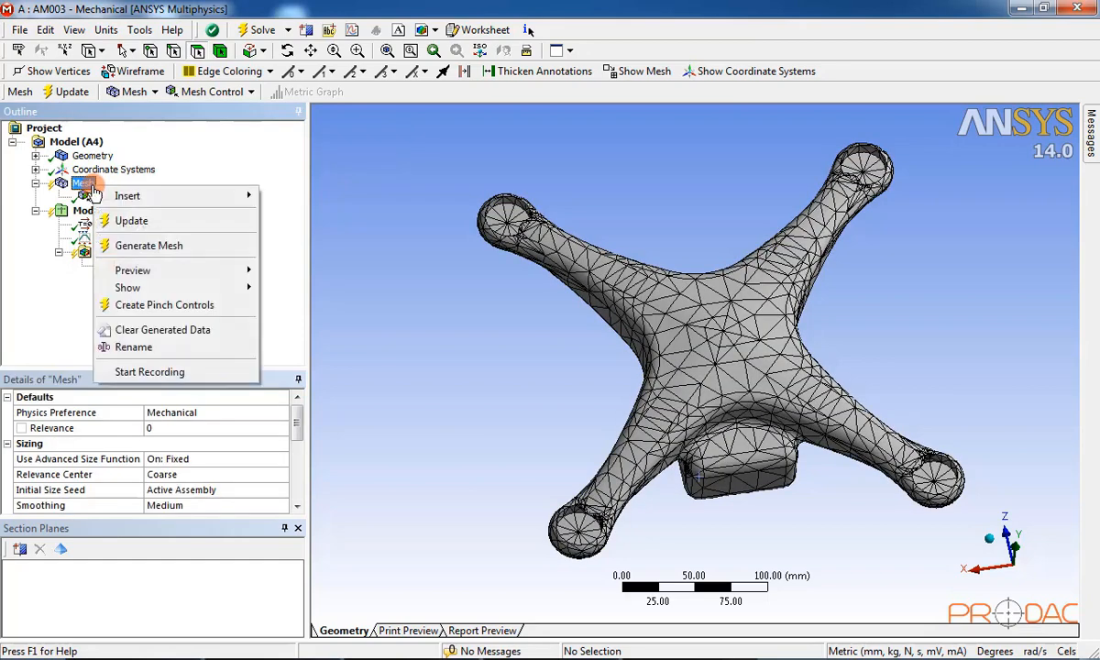
click(151, 245)
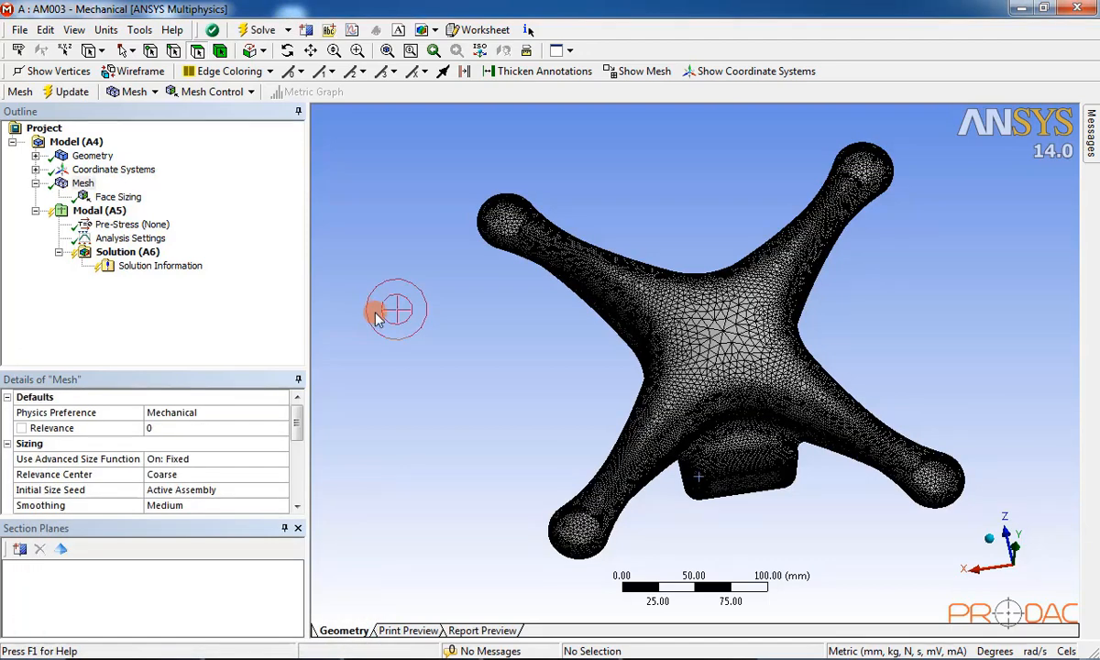
middle_drag(545, 331, 778, 419)
scroll(587, 381, up, 5)
scroll(581, 378, up, 6)
scroll(778, 420, down, 3)
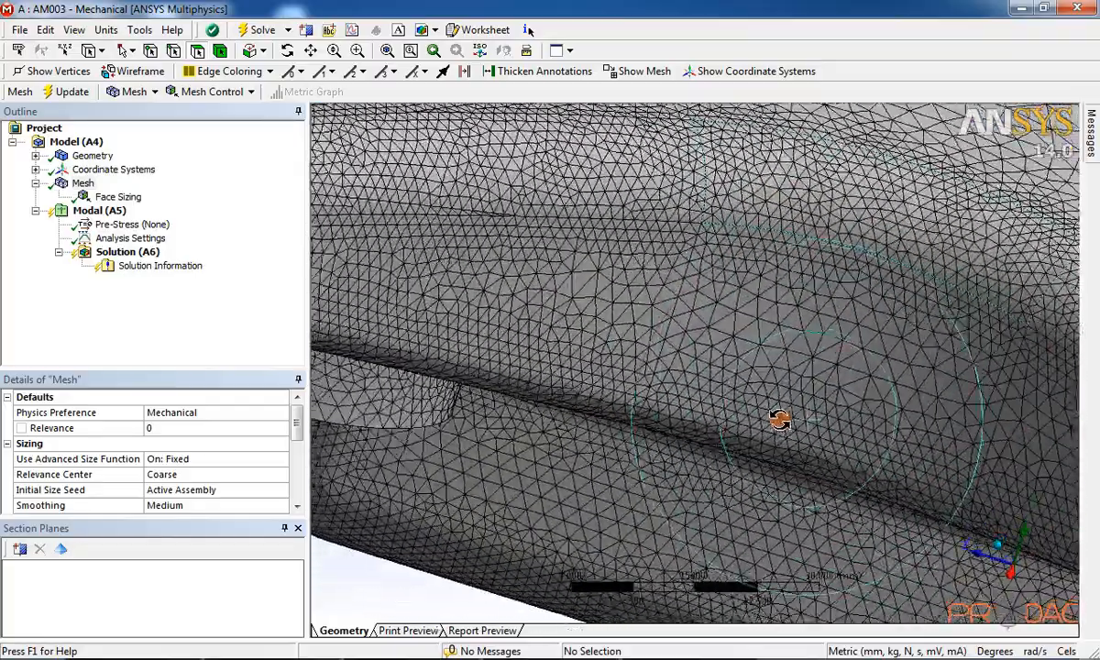
scroll(889, 422, down, 3)
middle_drag(893, 417, 614, 252)
scroll(602, 240, up, 4)
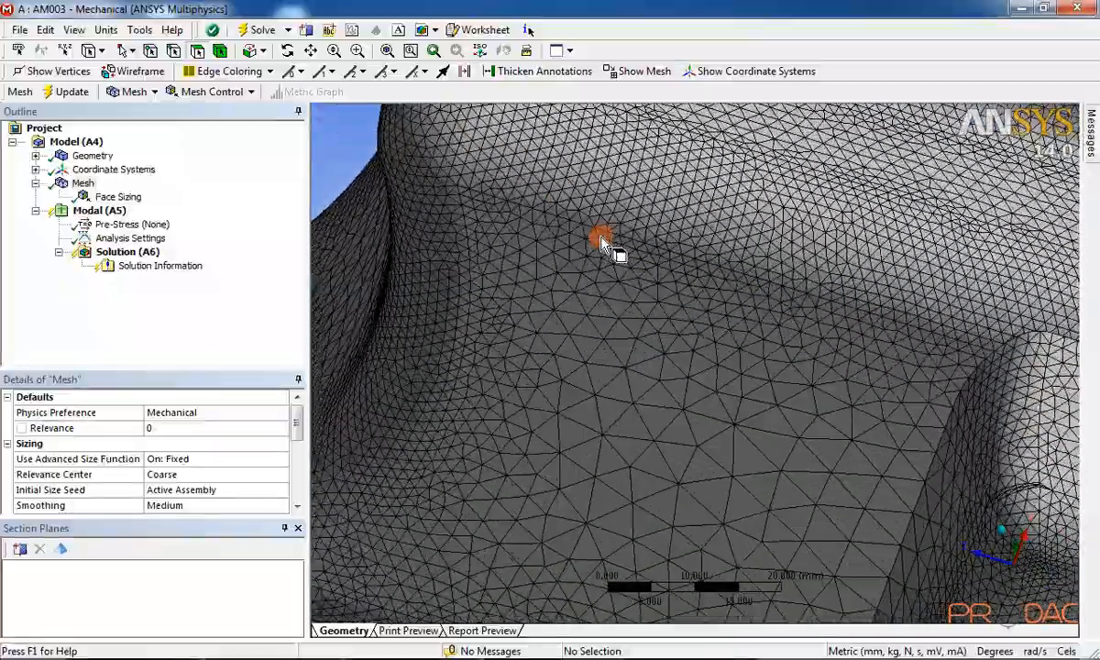
middle_drag(669, 278, 687, 253)
scroll(845, 347, up, 8)
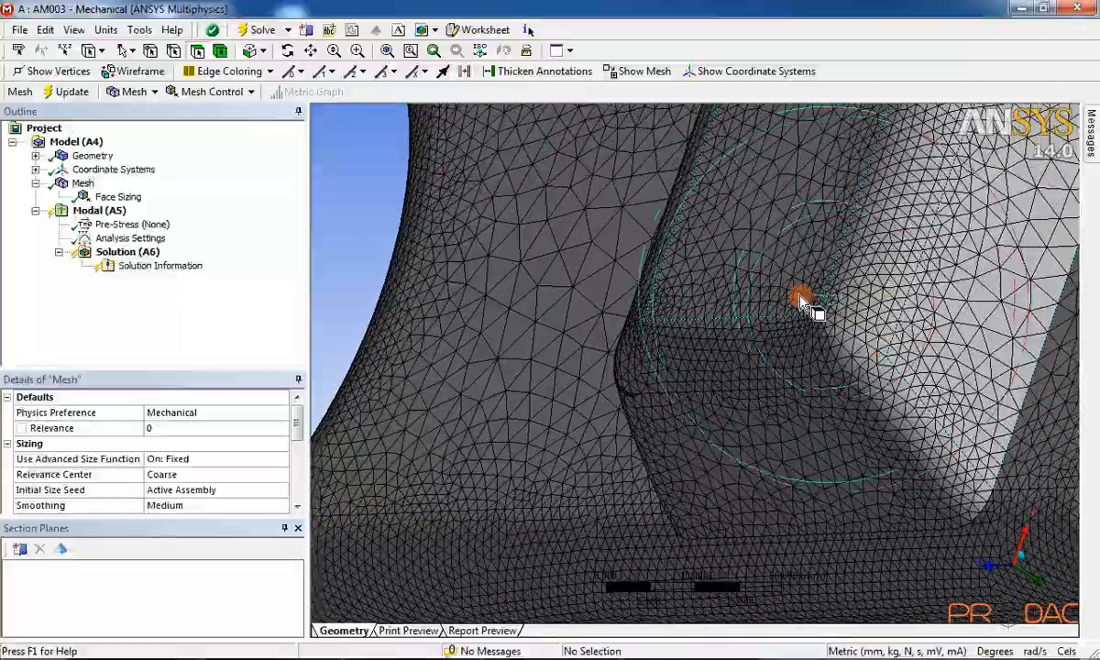
scroll(819, 368, down, 5)
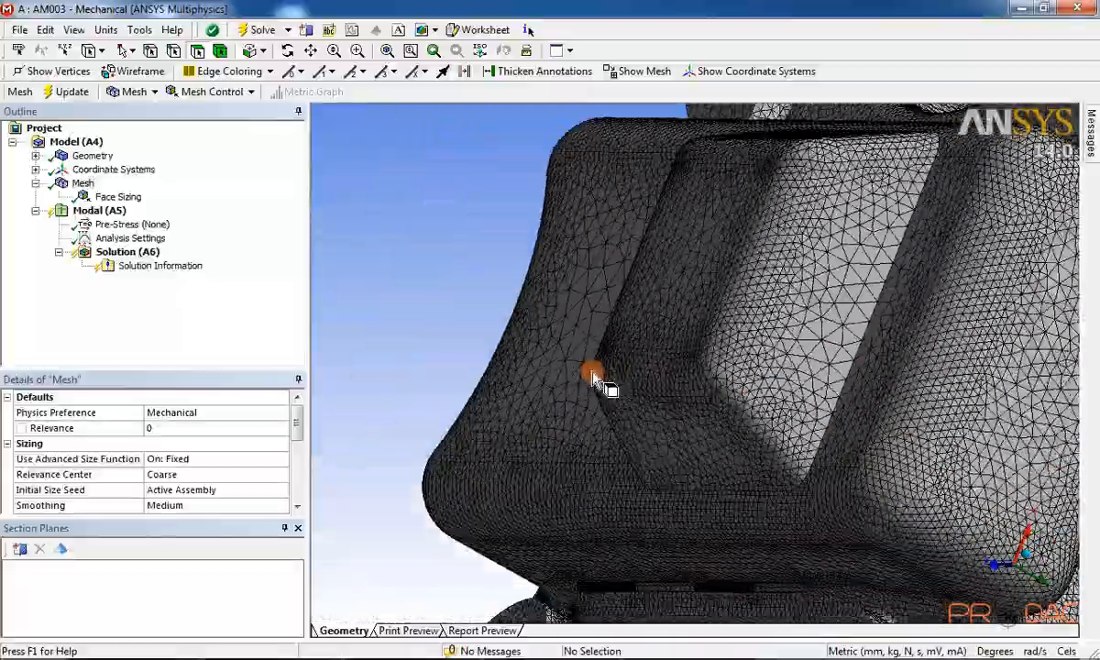
middle_drag(591, 376, 641, 403)
scroll(724, 383, down, 3)
scroll(641, 404, down, 3)
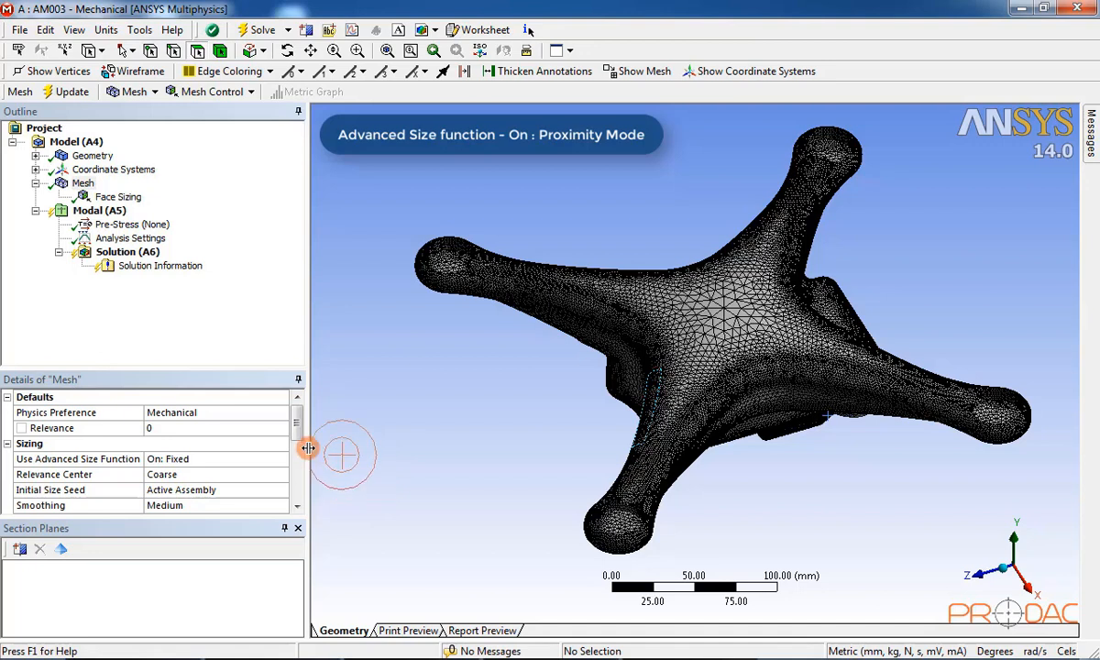
Step: Delete the Face Sizing control from the Outline and confirm the deletion
mouse_move(297, 424)
mouse_down()
mouse_move(300, 482)
mouse_move(314, 417)
mouse_up()
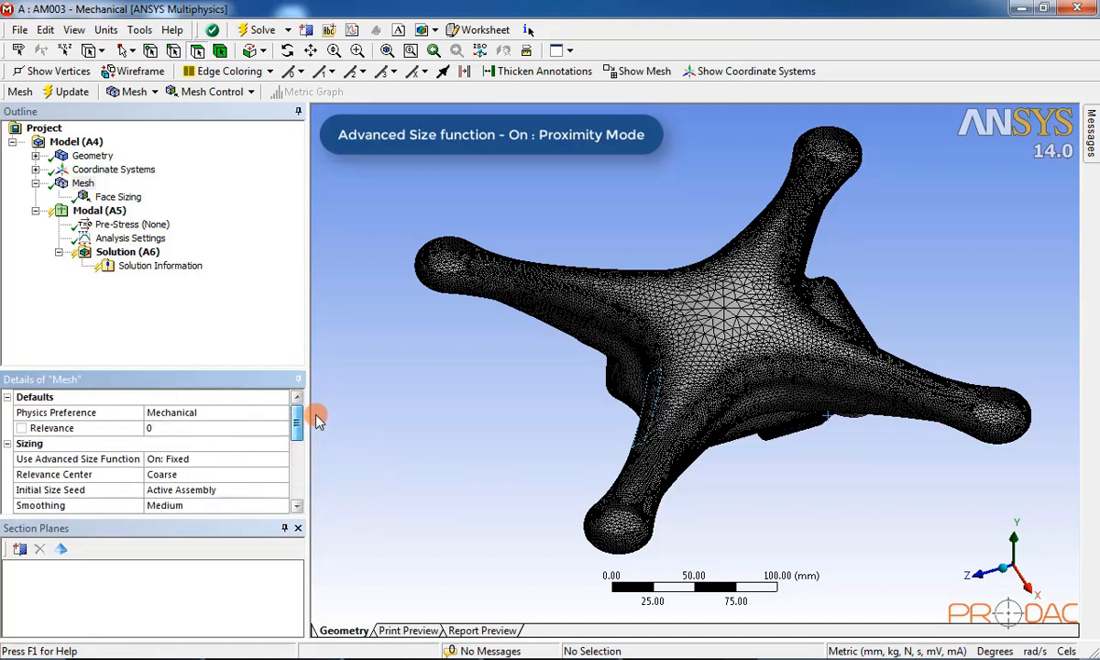
click(206, 250)
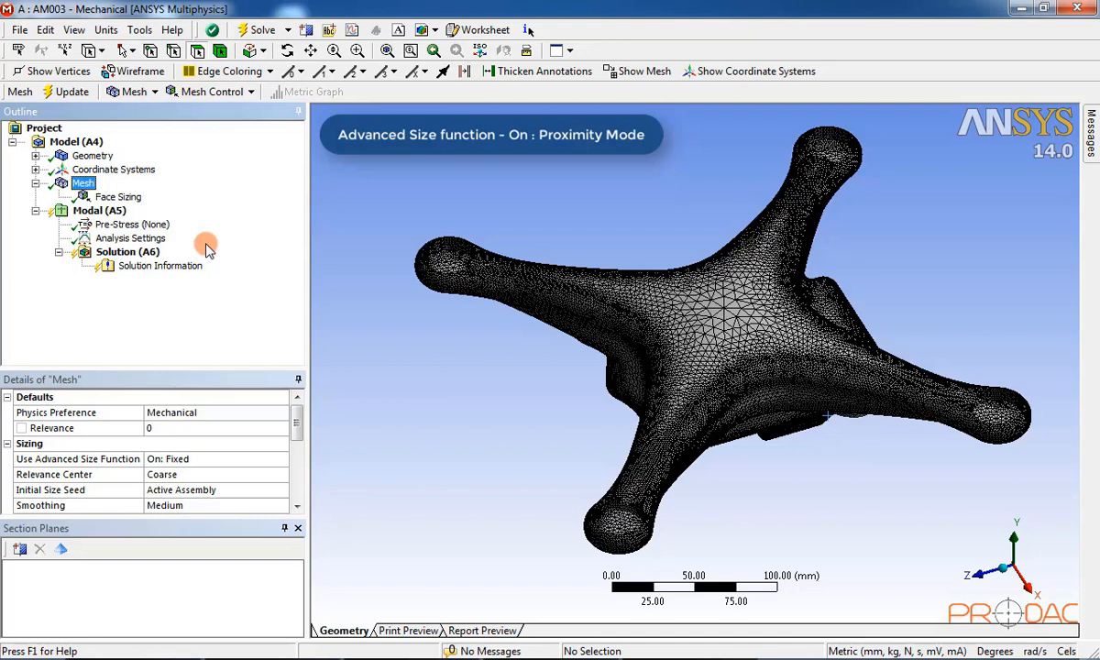
click(122, 197)
right_click(126, 209)
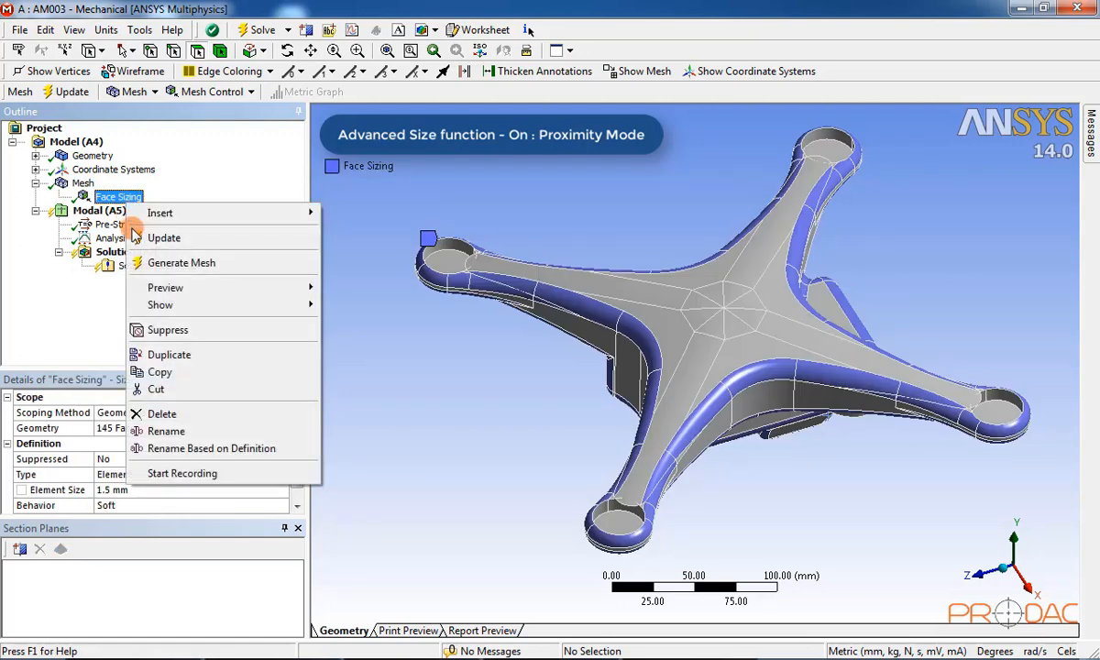
click(201, 415)
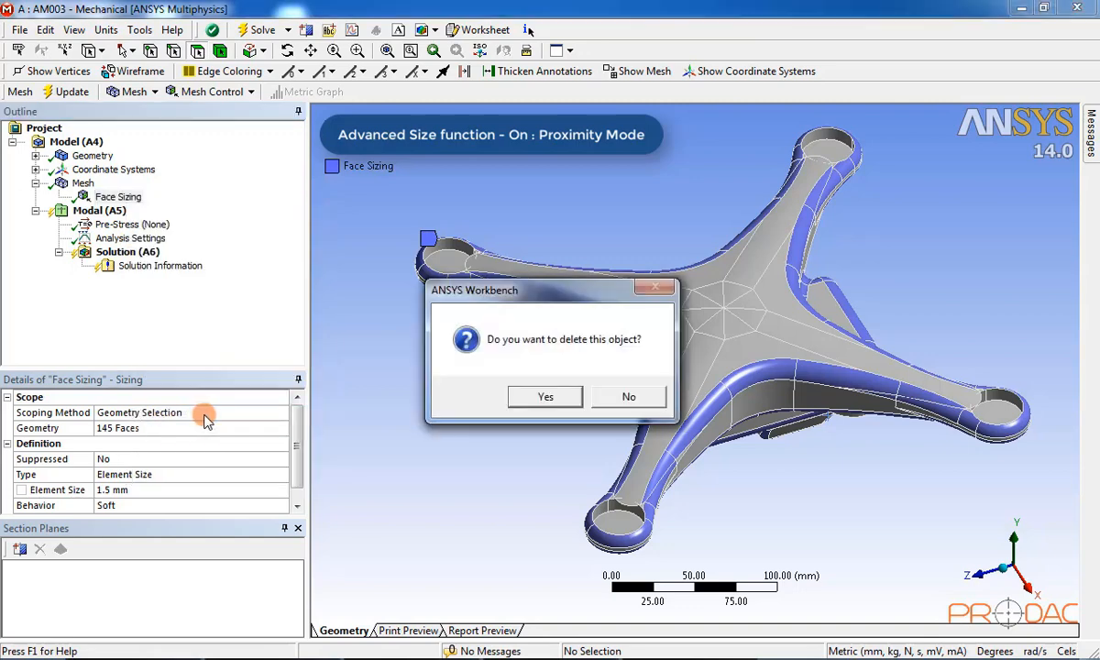
click(547, 395)
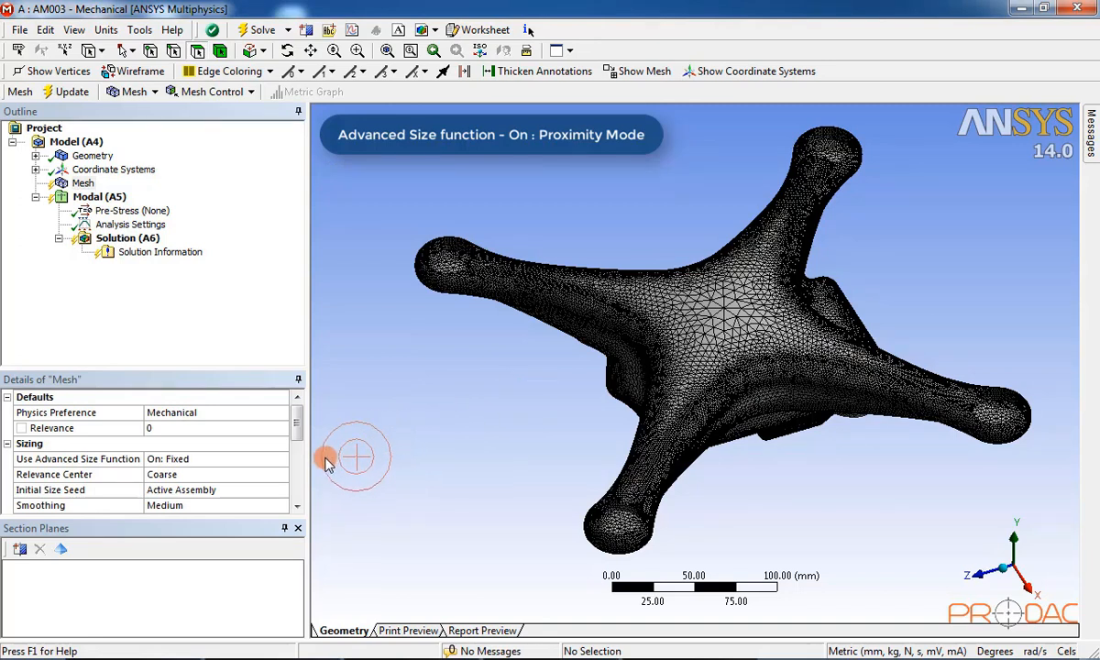
Step: Set Use Advanced Size Function to On: Proximity
click(229, 464)
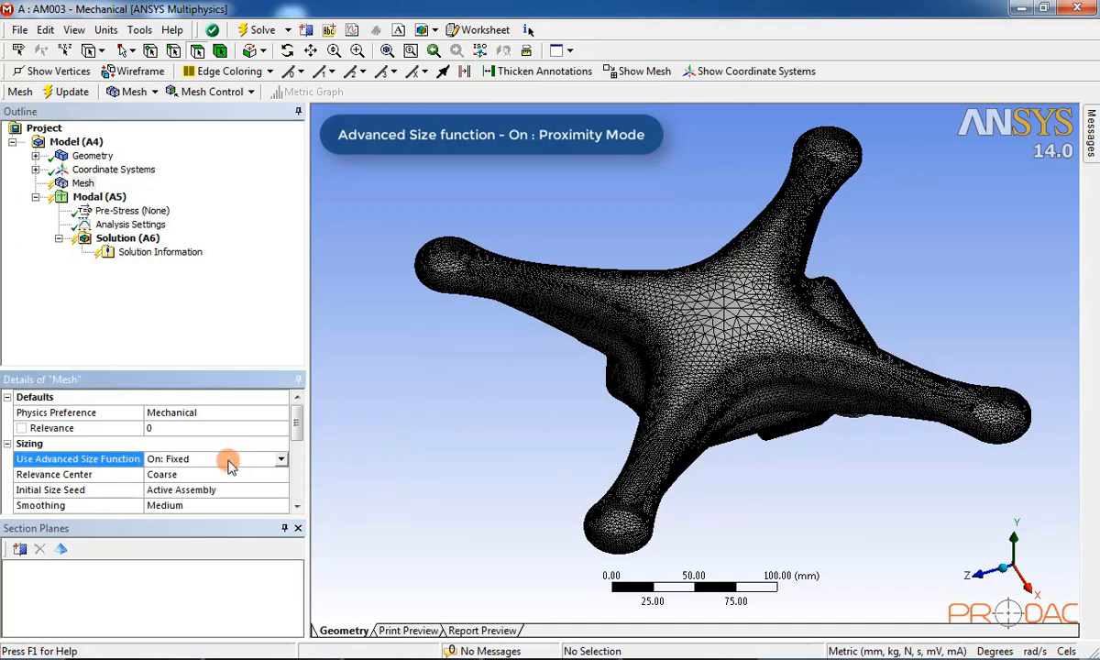
click(283, 460)
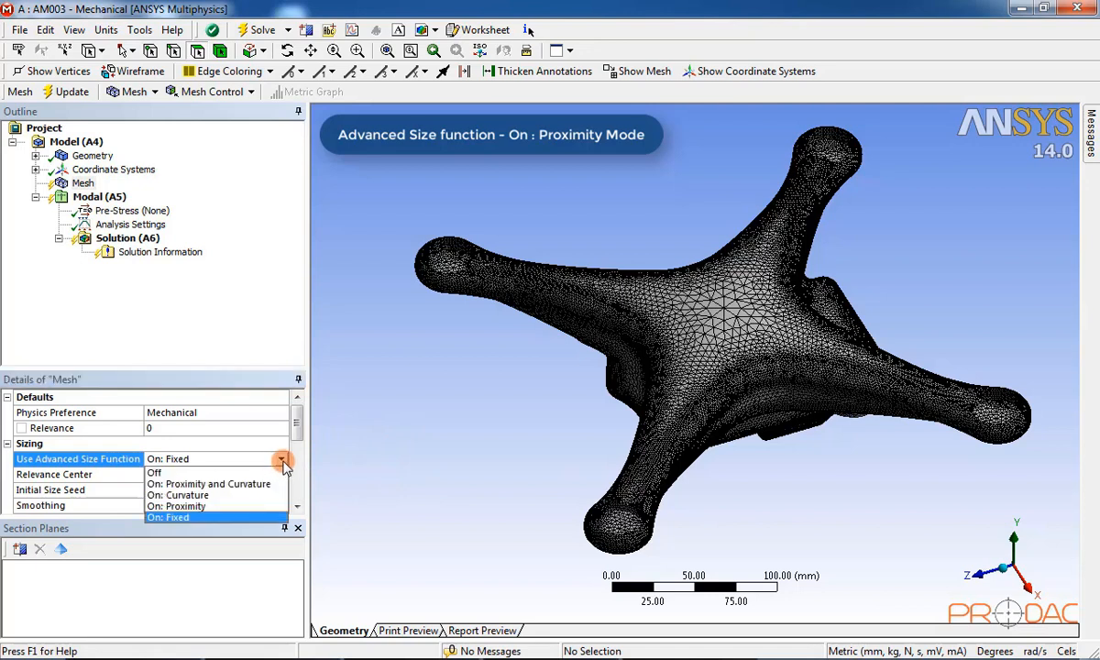
click(252, 510)
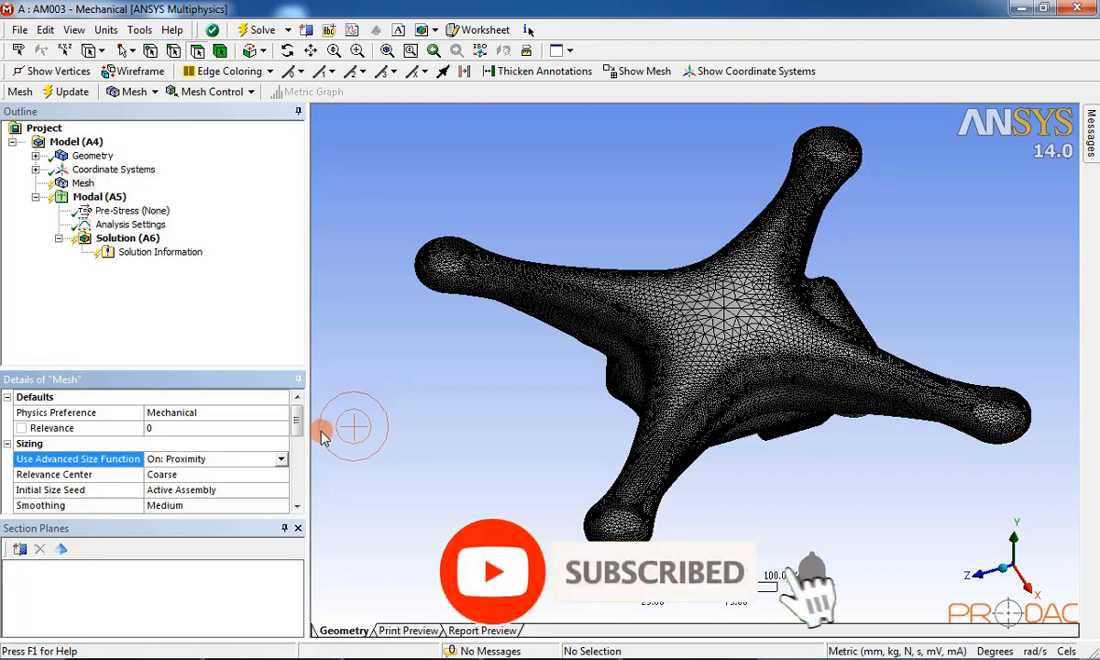
Step: Change Num Cells Across Gap from 3 to 2
click(297, 504)
click(297, 504)
click(297, 504)
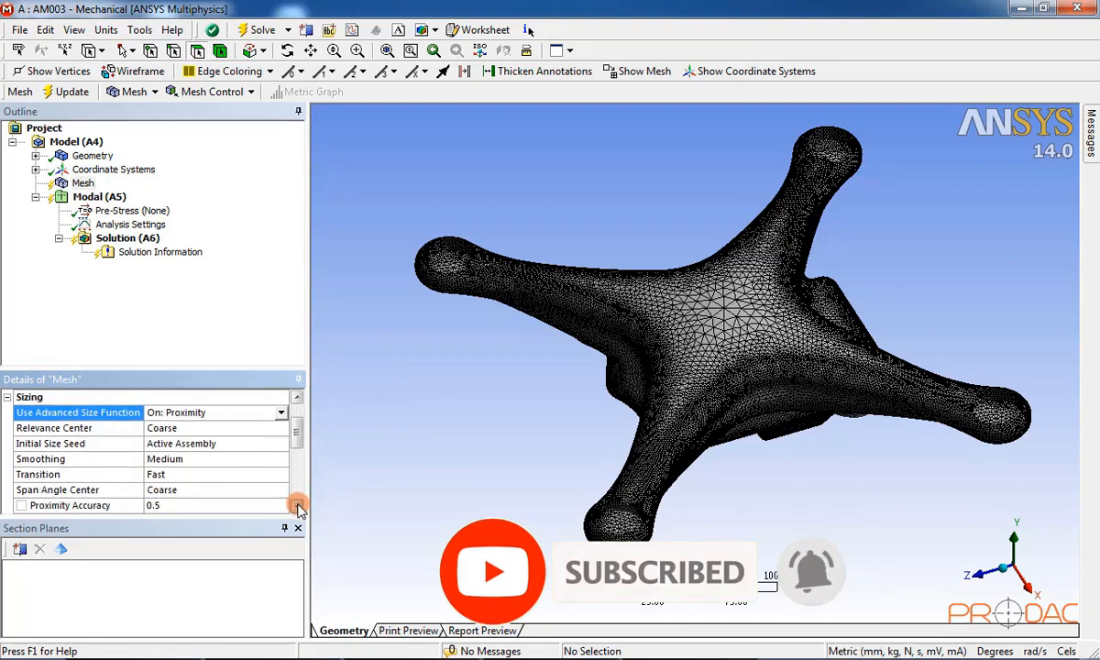
click(296, 504)
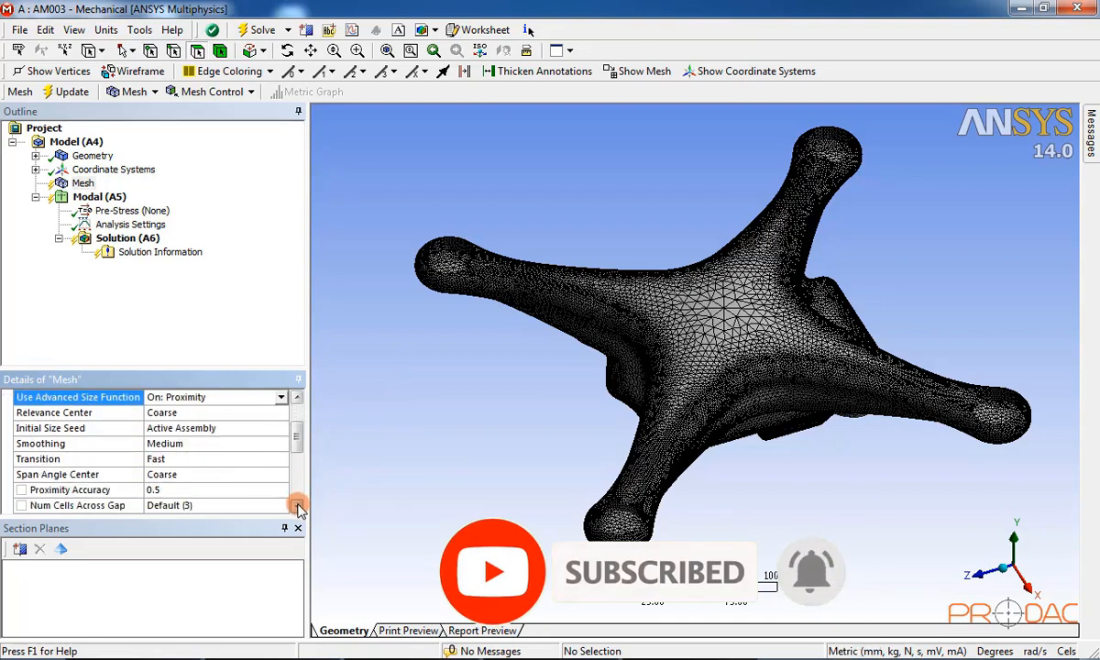
click(297, 504)
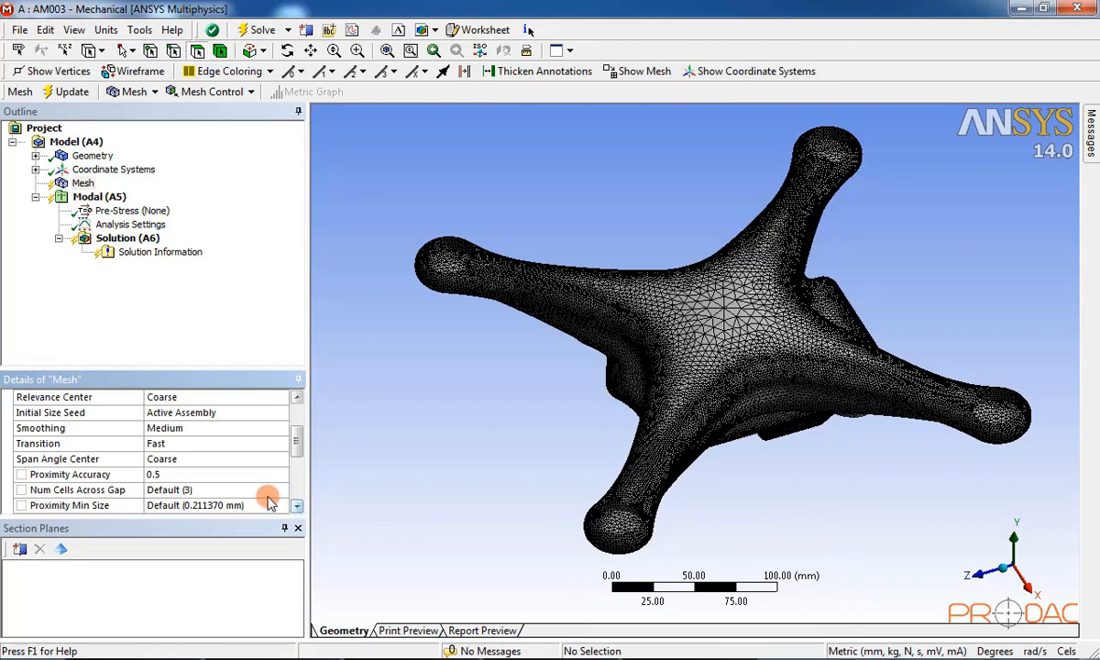
click(236, 491)
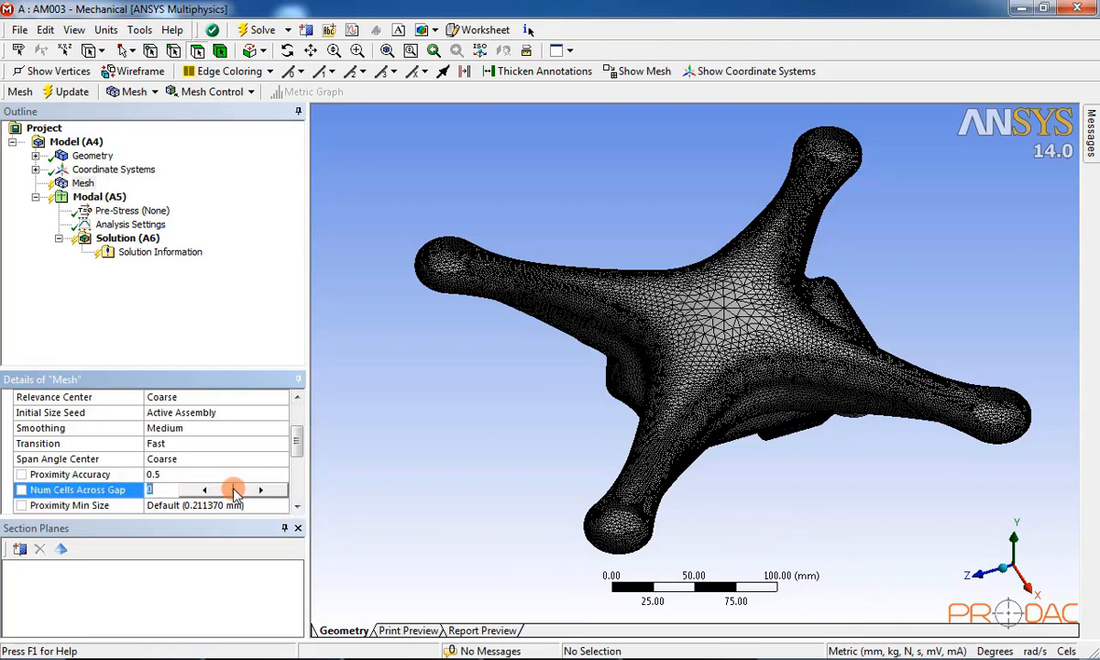
text(1)
click(248, 492)
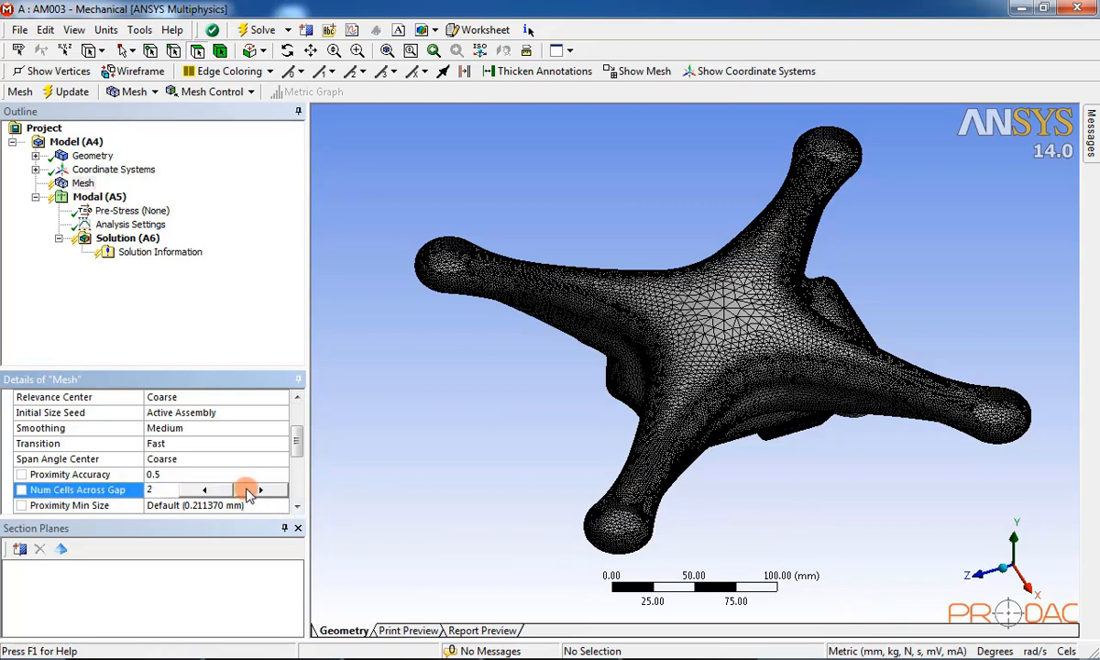
key(Return)
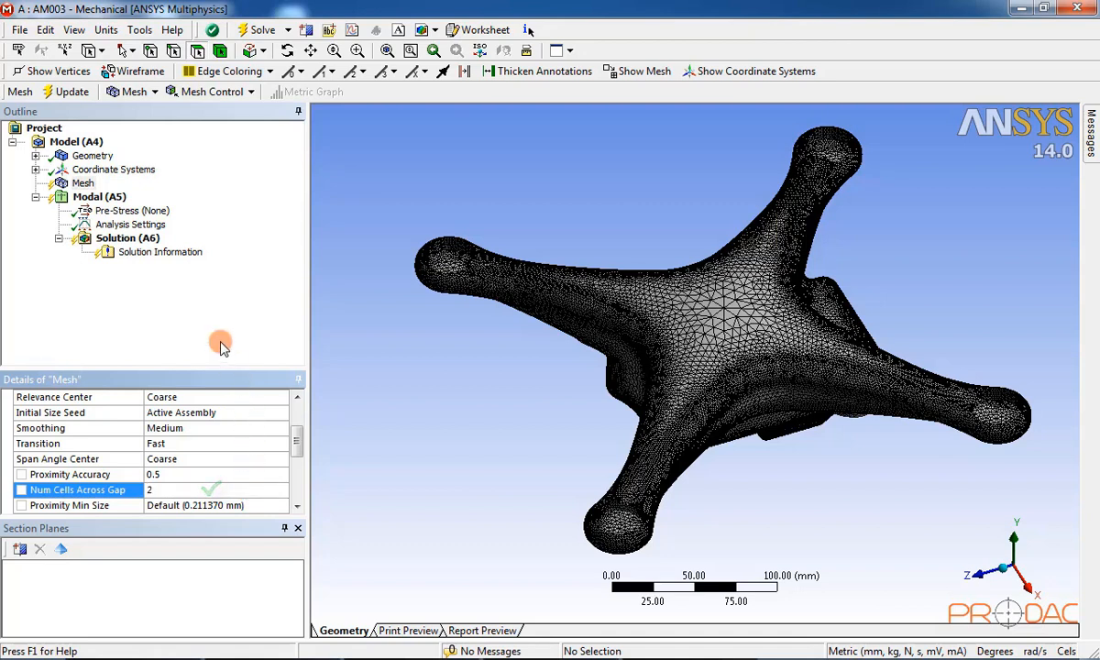
Step: Regenerate the drone frame mesh using proximity sizing with 2 cells across gaps
right_click(90, 183)
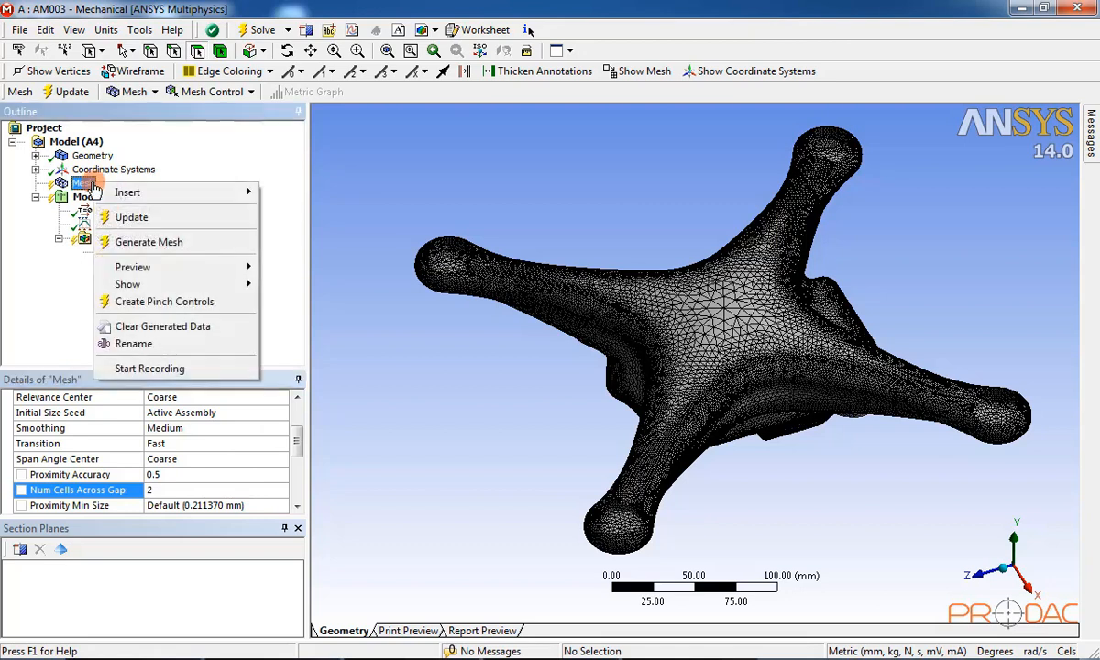
click(149, 242)
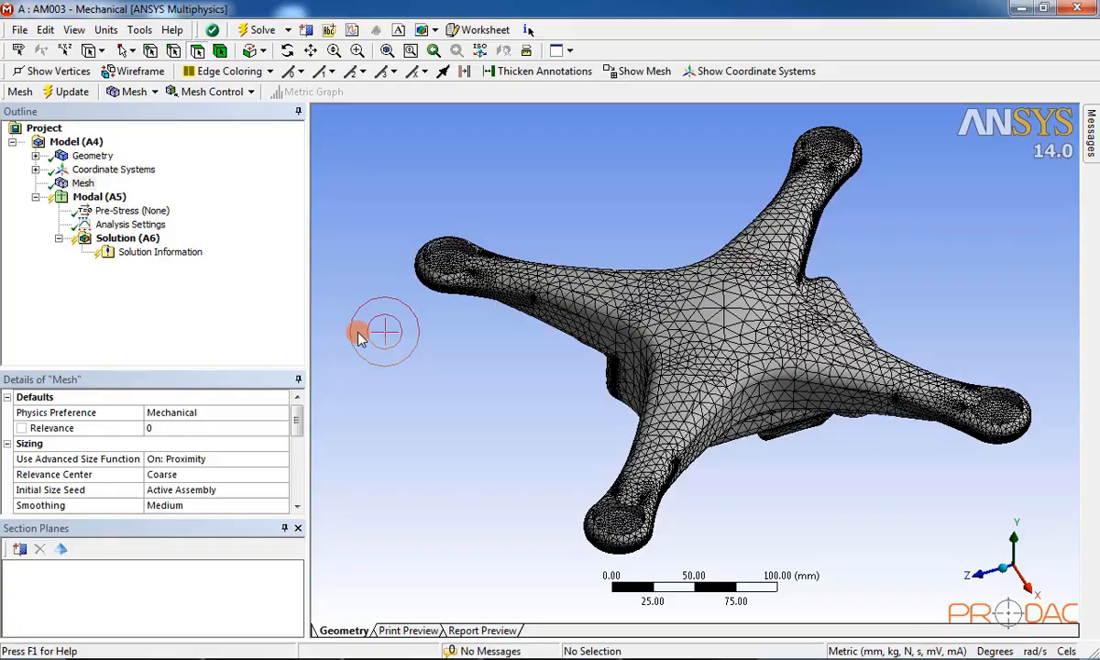
middle_drag(360, 336, 673, 351)
scroll(541, 284, up, 5)
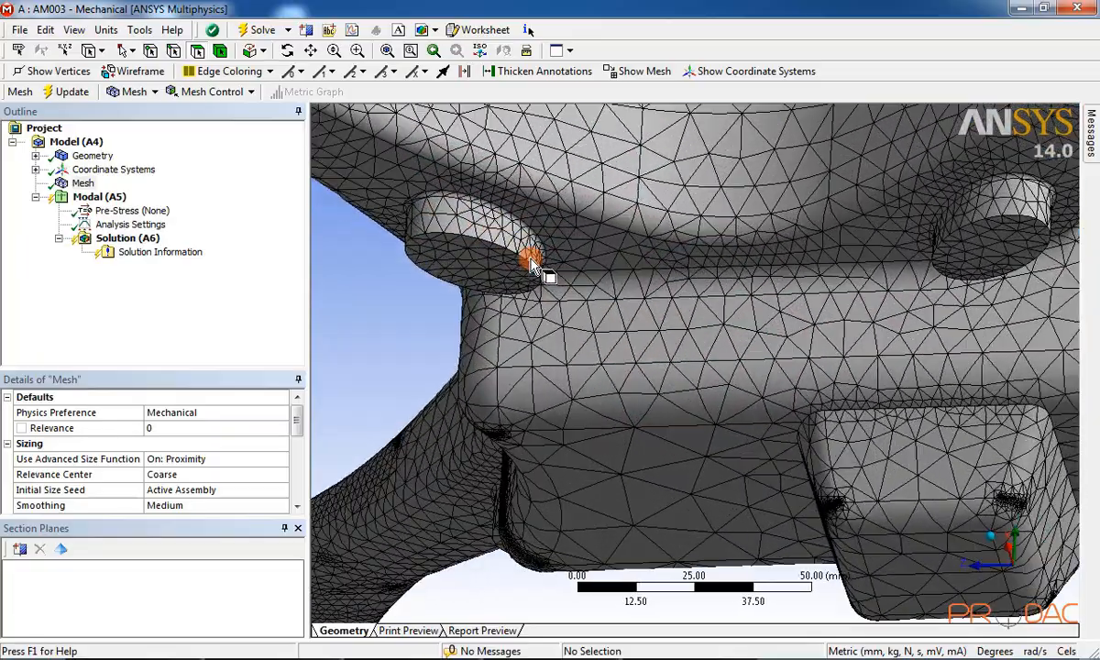
middle_drag(600, 297, 614, 317)
scroll(686, 226, up, 3)
scroll(646, 392, down, 3)
click(441, 478)
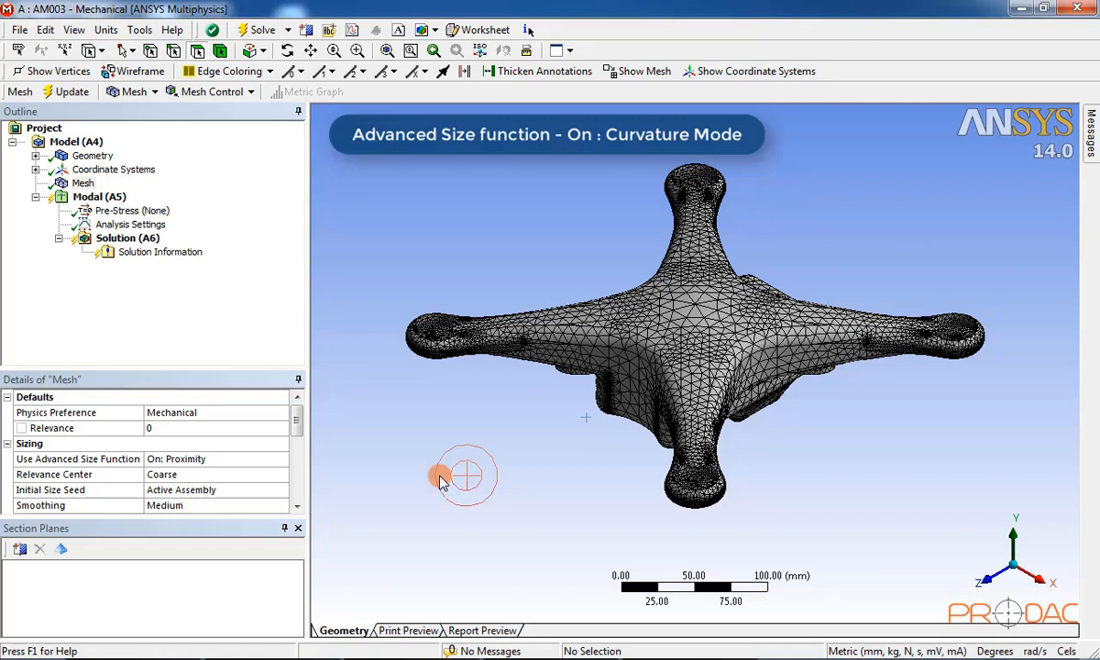
Step: Set Use Advanced Size Function to On: Curvature and generate the drone frame mesh again
click(230, 458)
click(280, 458)
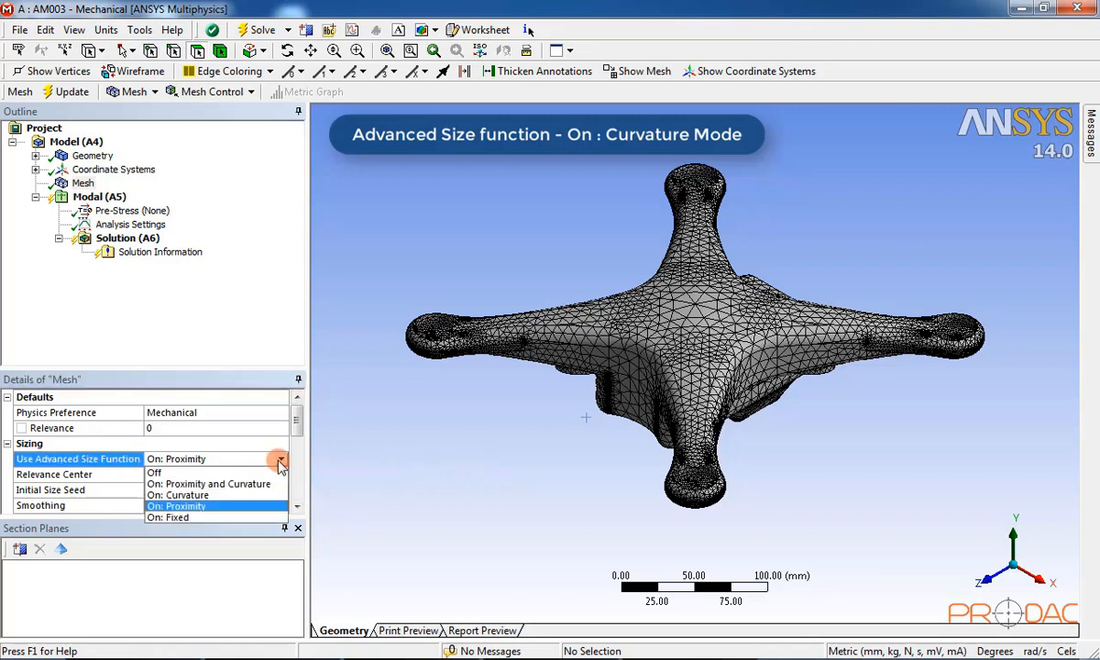
click(227, 496)
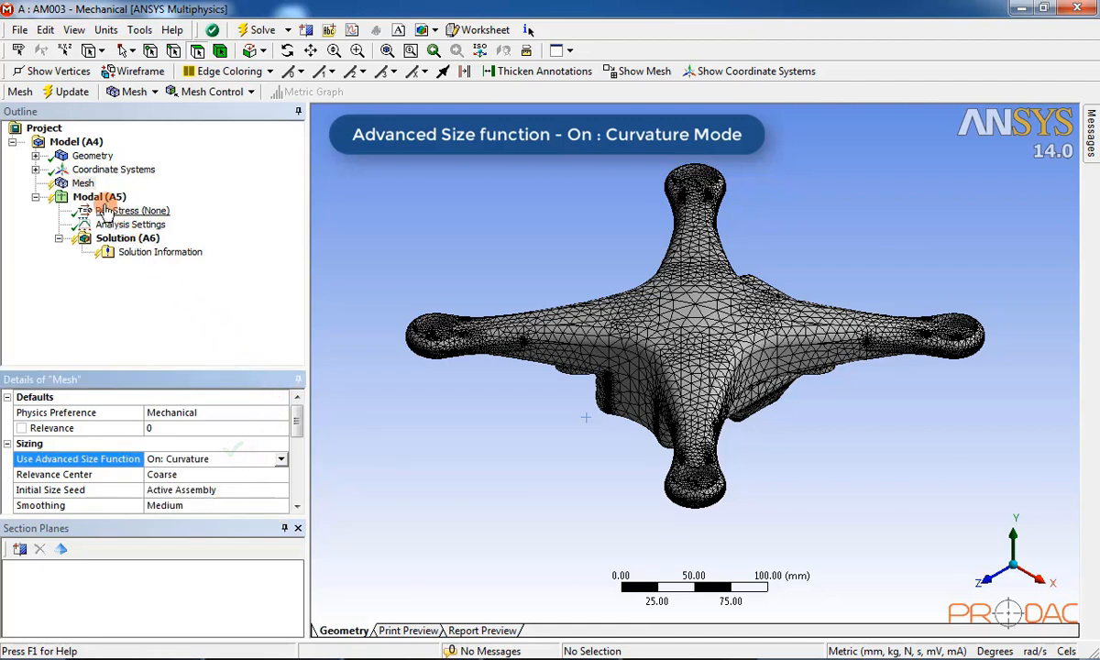
right_click(84, 185)
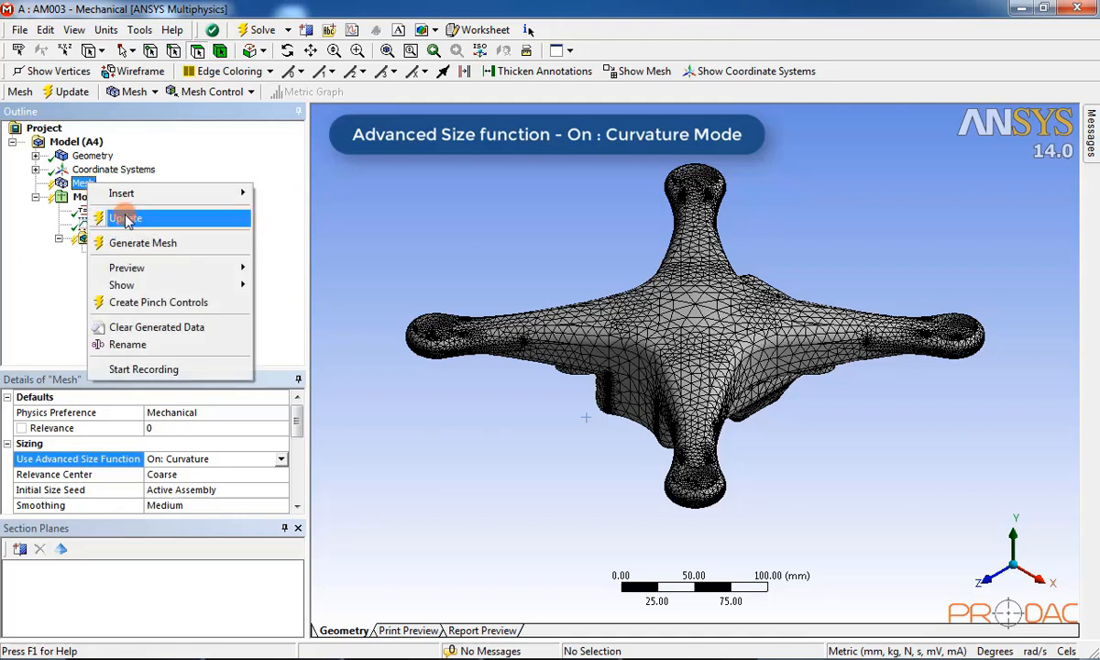
click(187, 243)
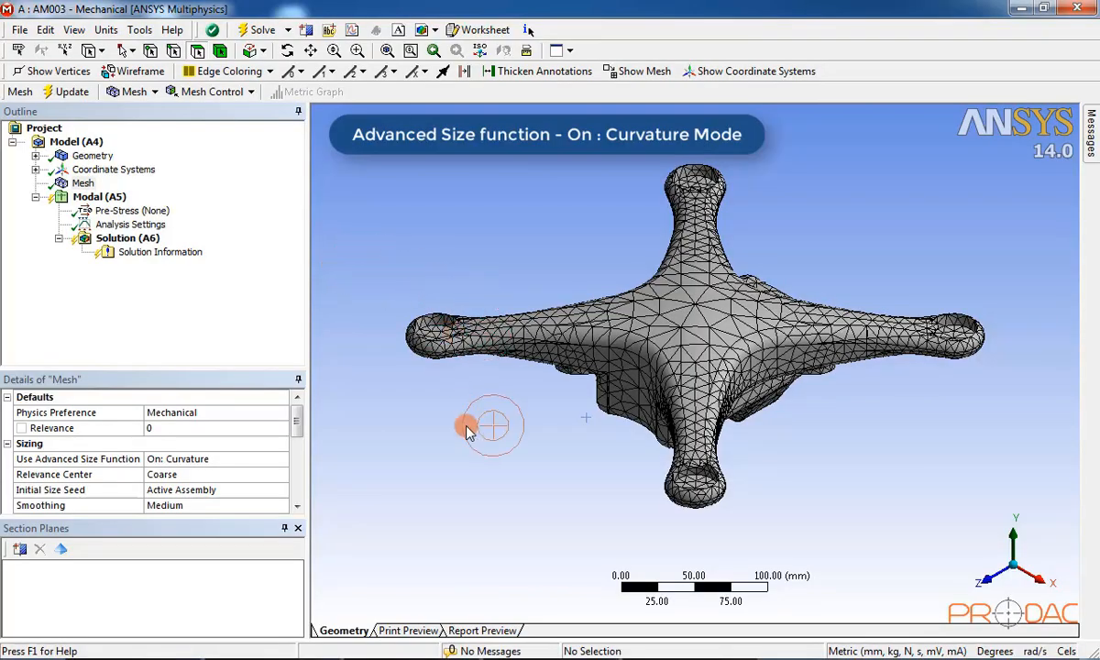
scroll(468, 429, up, 4)
mouse_move(477, 404)
middle_down()
mouse_move(515, 334)
mouse_move(568, 378)
mouse_move(582, 511)
mouse_move(546, 423)
mouse_move(586, 323)
mouse_move(696, 314)
mouse_move(742, 376)
mouse_move(930, 472)
mouse_move(817, 424)
mouse_move(815, 314)
mouse_move(913, 290)
mouse_move(889, 313)
mouse_move(790, 351)
mouse_move(729, 310)
mouse_move(899, 393)
middle_up()
mouse_move(786, 485)
middle_down()
mouse_move(692, 456)
mouse_move(827, 557)
mouse_move(944, 552)
middle_up()
scroll(562, 187, up, 5)
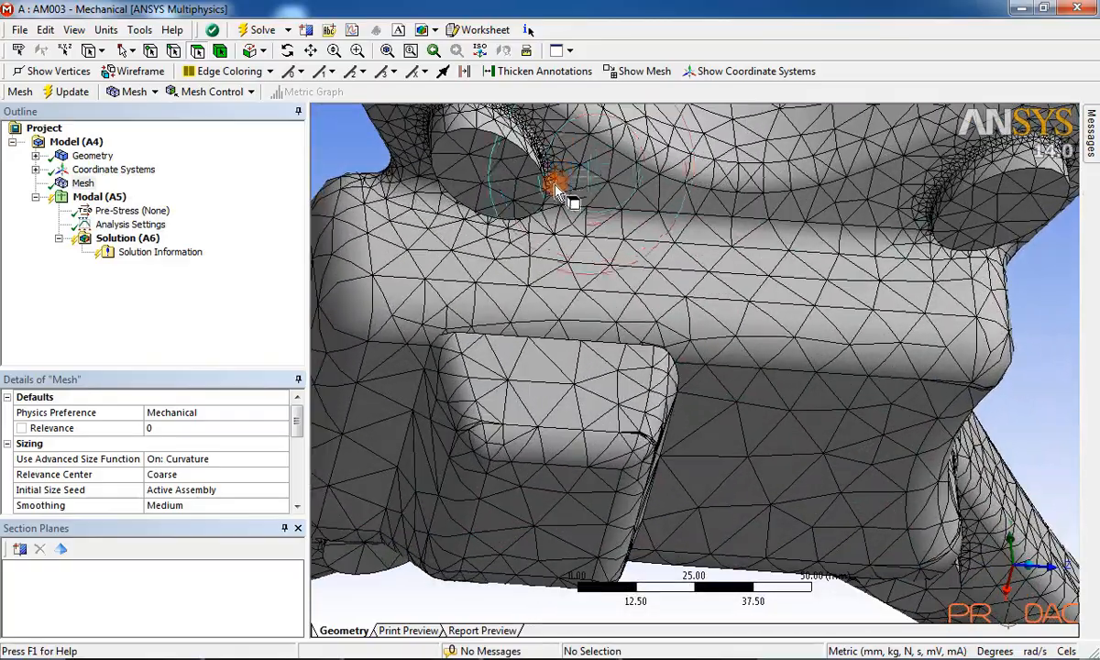
mouse_move(562, 192)
middle_down()
mouse_move(591, 296)
mouse_move(474, 260)
mouse_move(569, 326)
mouse_move(629, 249)
mouse_move(683, 272)
middle_up()
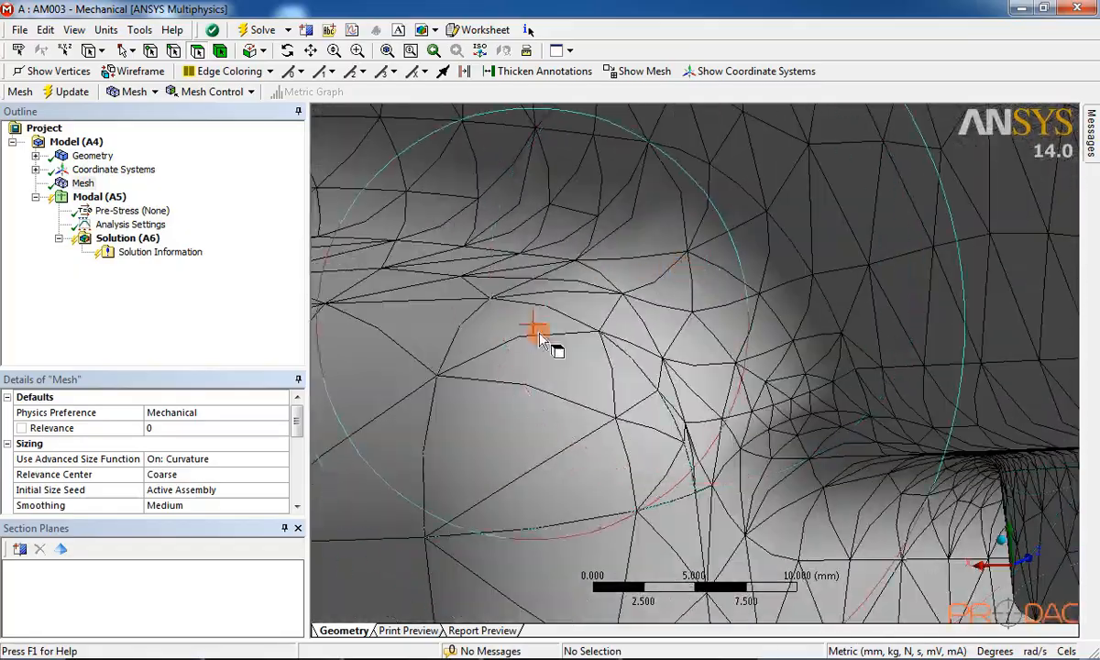
scroll(611, 358, down, 8)
middle_drag(611, 360, 705, 422)
scroll(609, 447, down, 5)
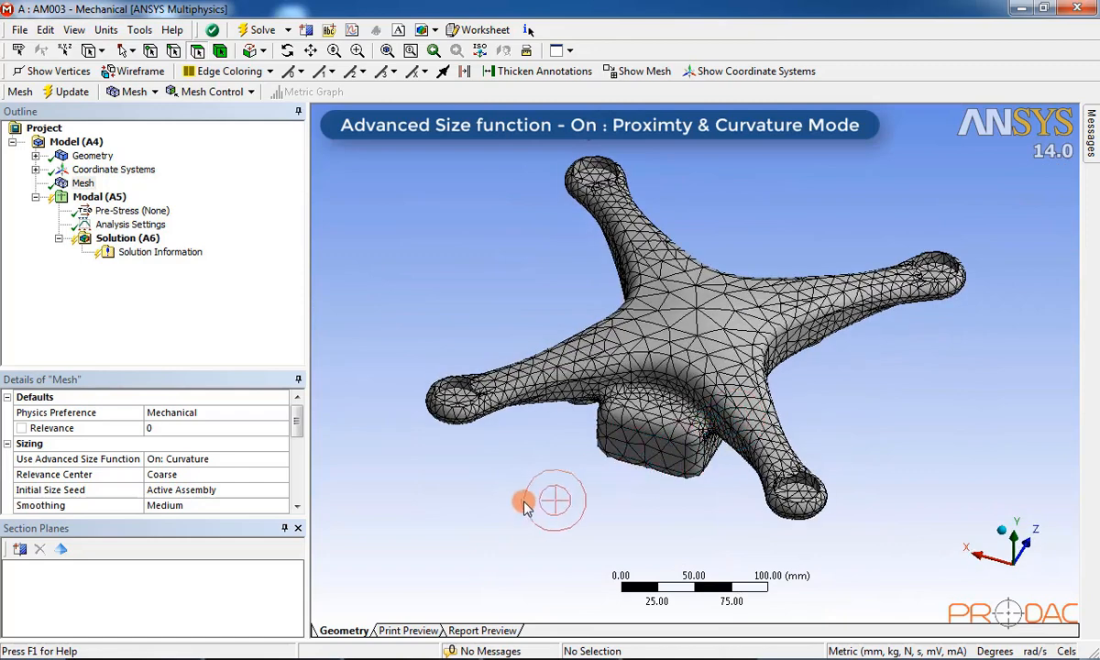
Step: Set Use Advanced Size Function to On: Proximity and Curvature
click(230, 461)
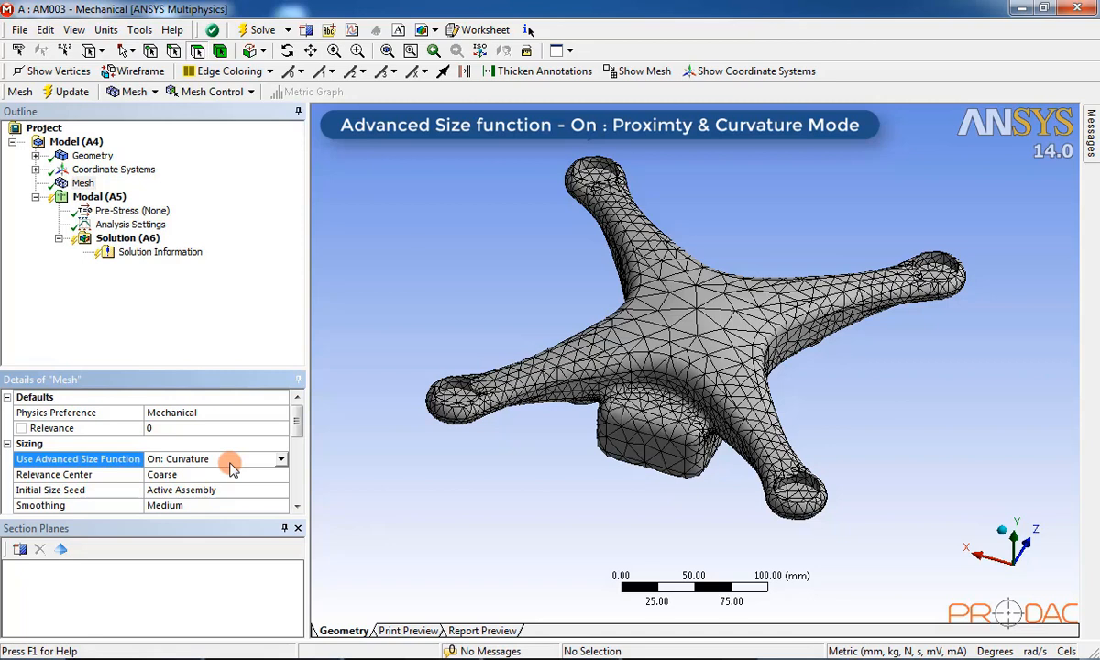
click(281, 458)
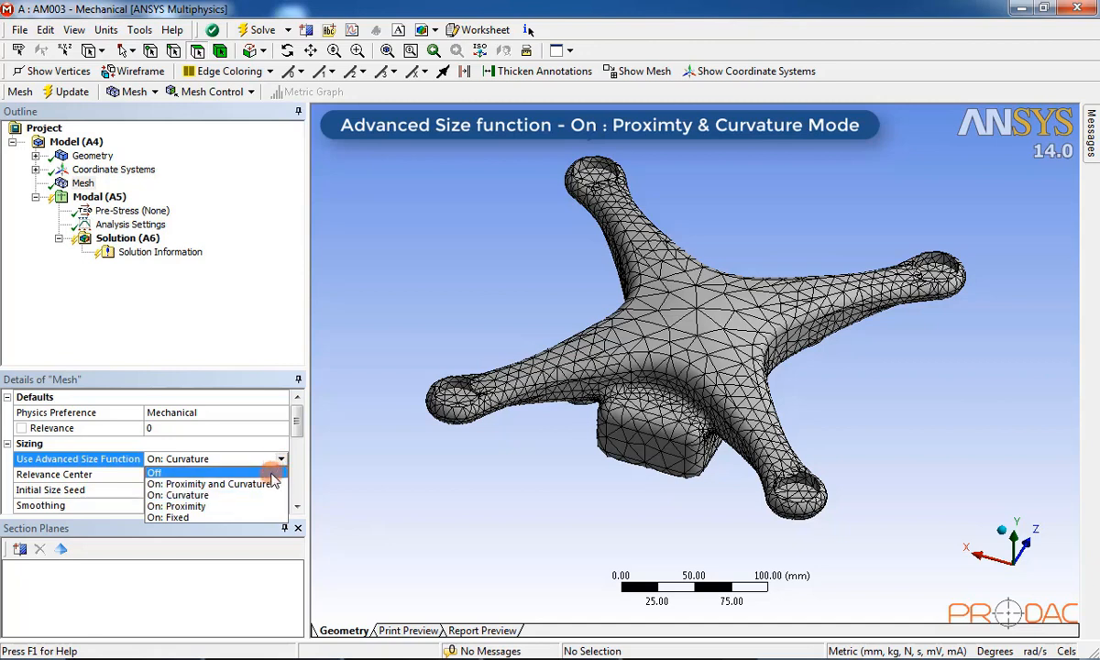
click(273, 483)
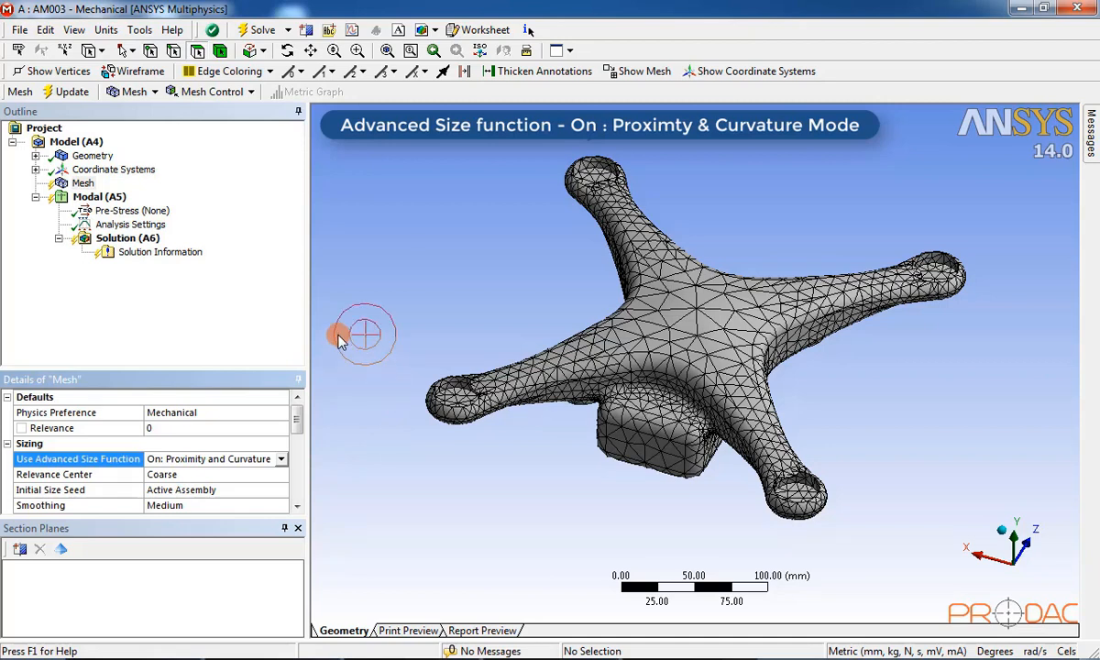
Step: Regenerate the drone frame mesh with the proximity-and-curvature sizing
click(84, 185)
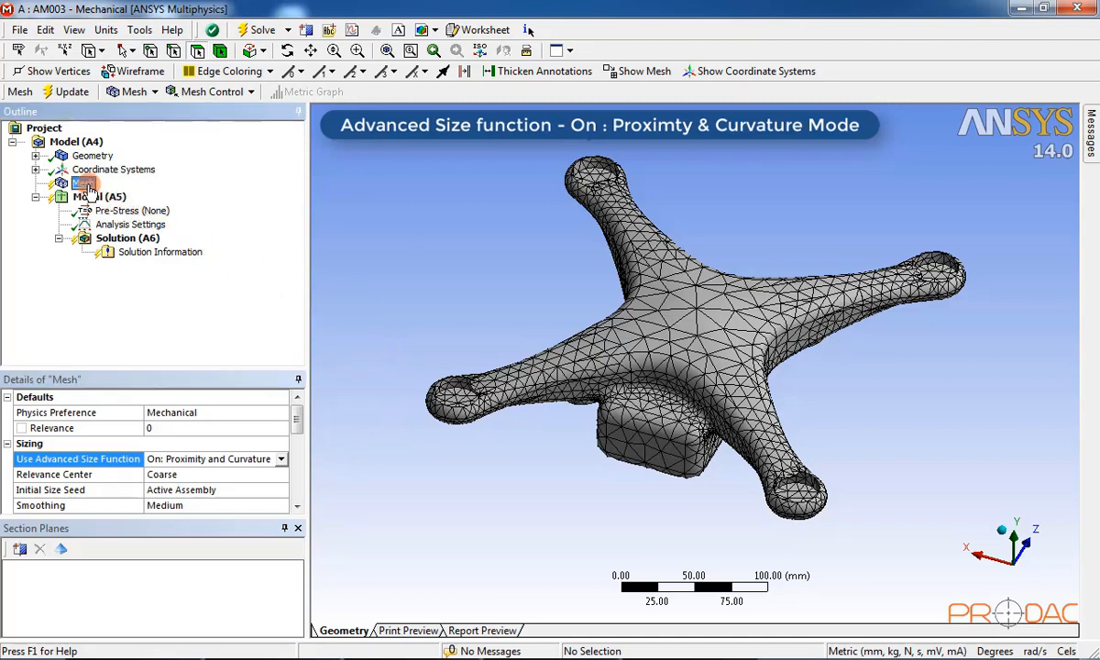
right_click(87, 187)
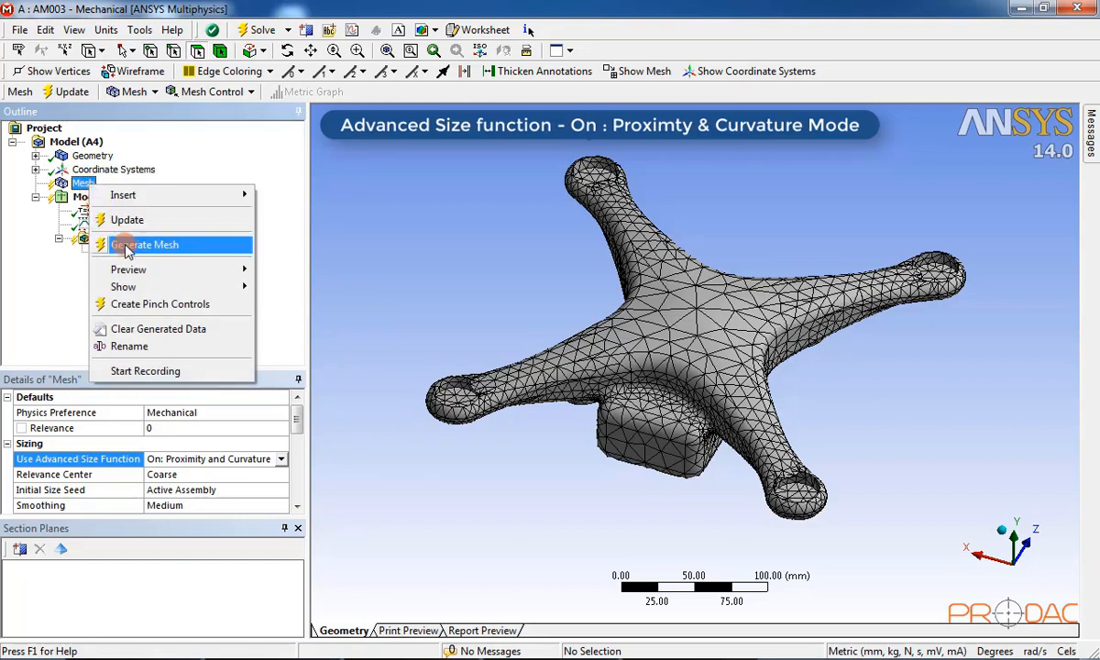
click(183, 244)
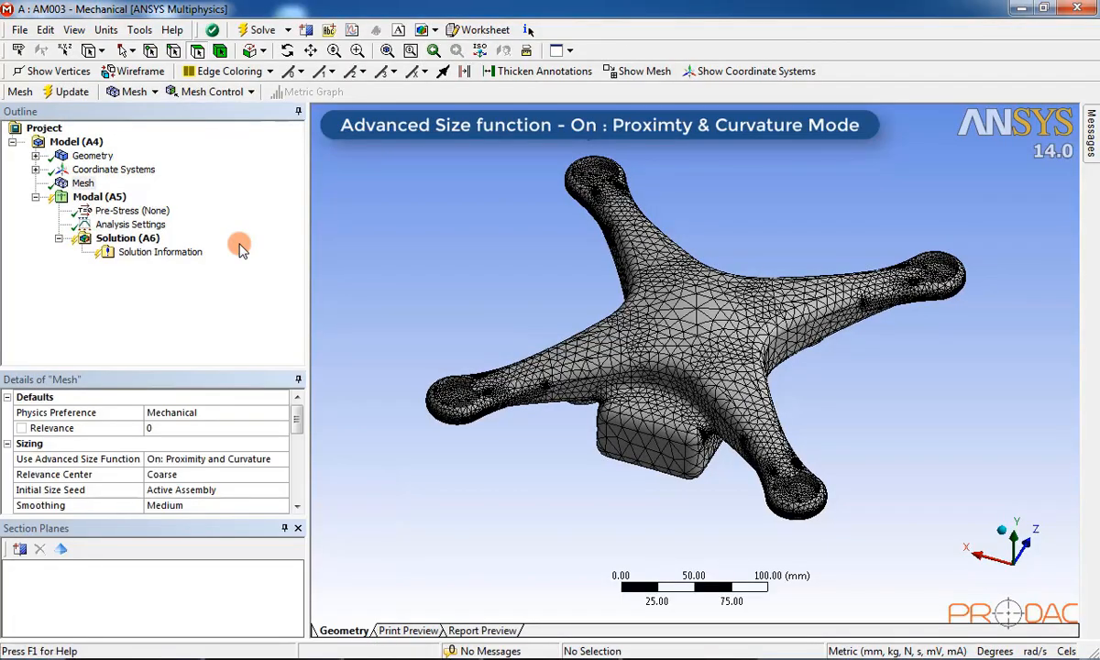
Step: Inspect the 194392-node proximity-and-curvature mesh from several angles, then close Mechanical to save
scroll(527, 381, up, 5)
middle_drag(680, 395, 744, 296)
scroll(779, 293, up, 6)
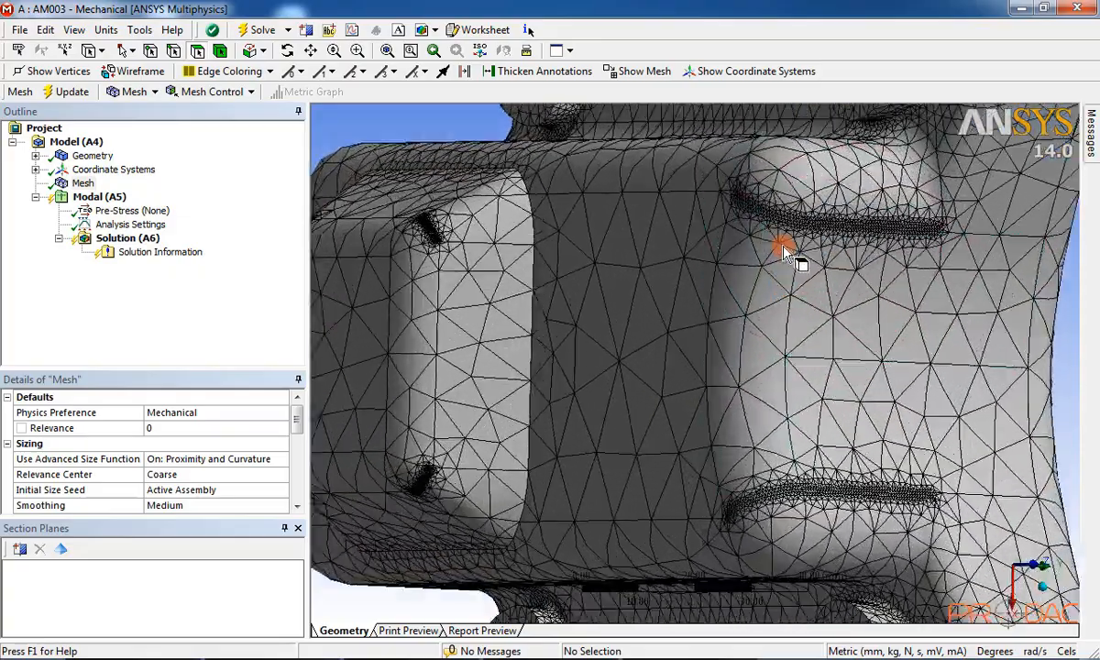
scroll(783, 253, up, 3)
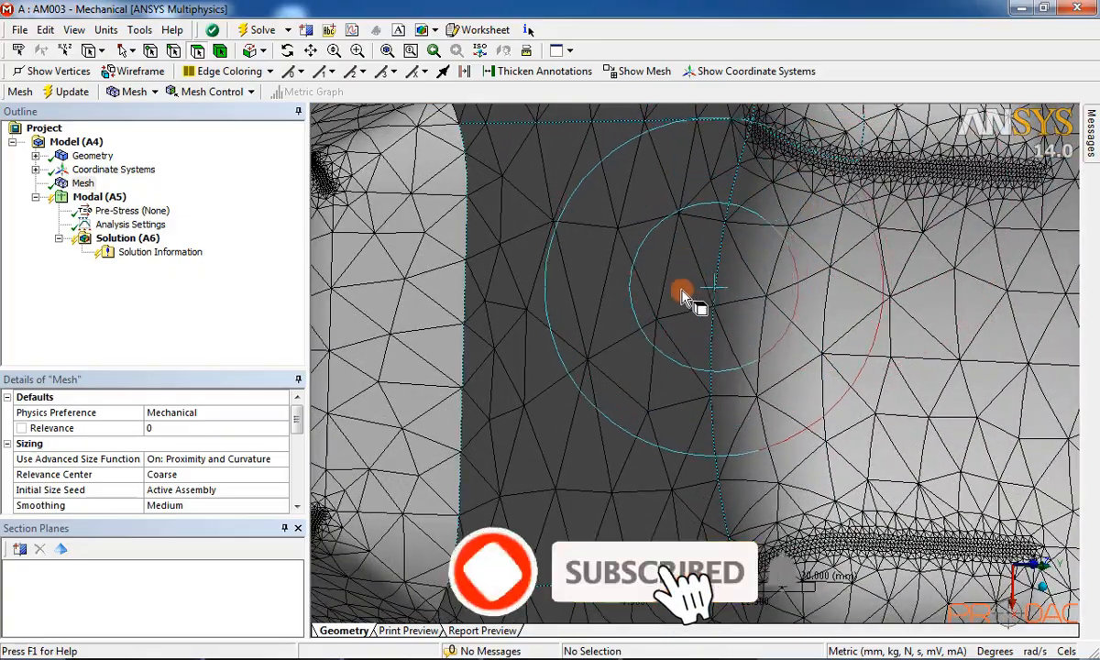
scroll(629, 316, down, 8)
middle_drag(629, 318, 523, 332)
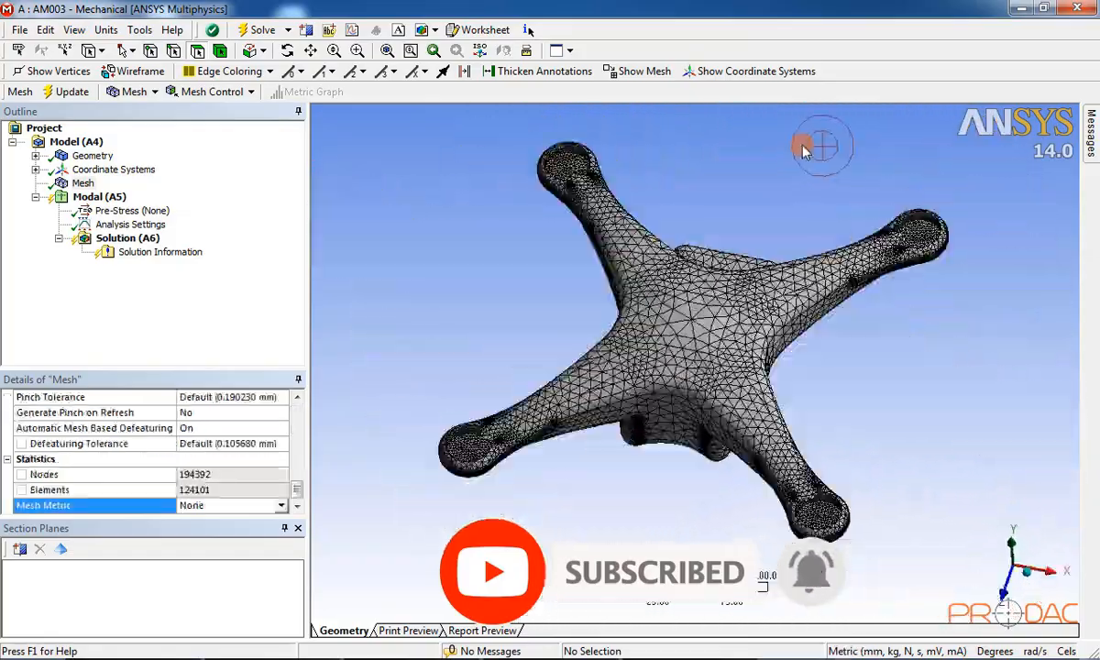
click(1082, 10)
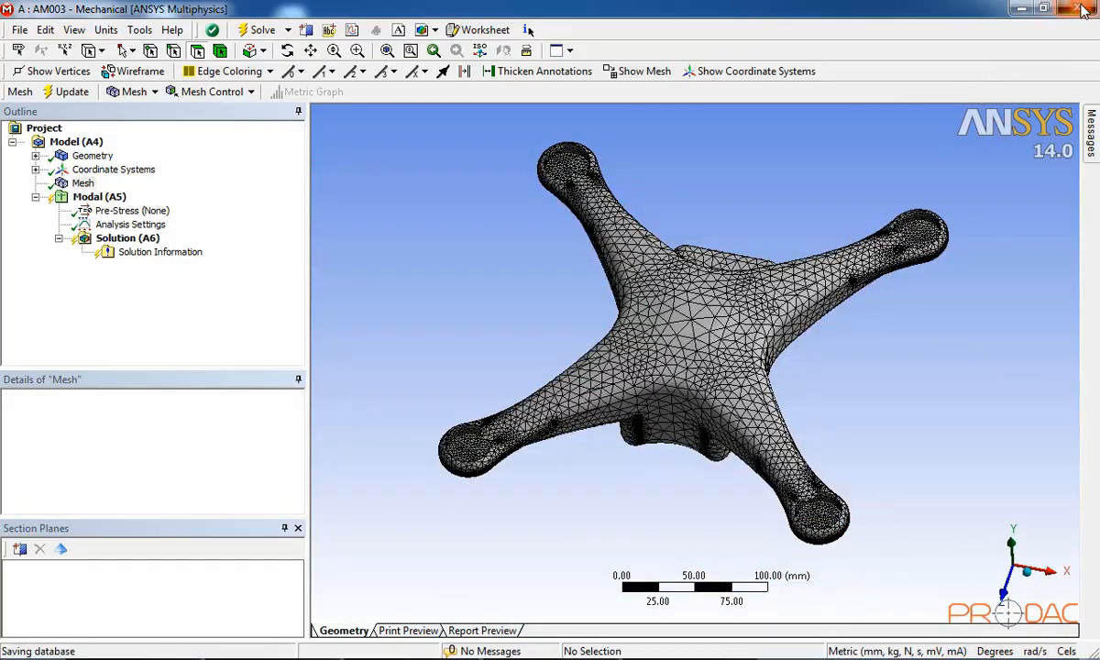